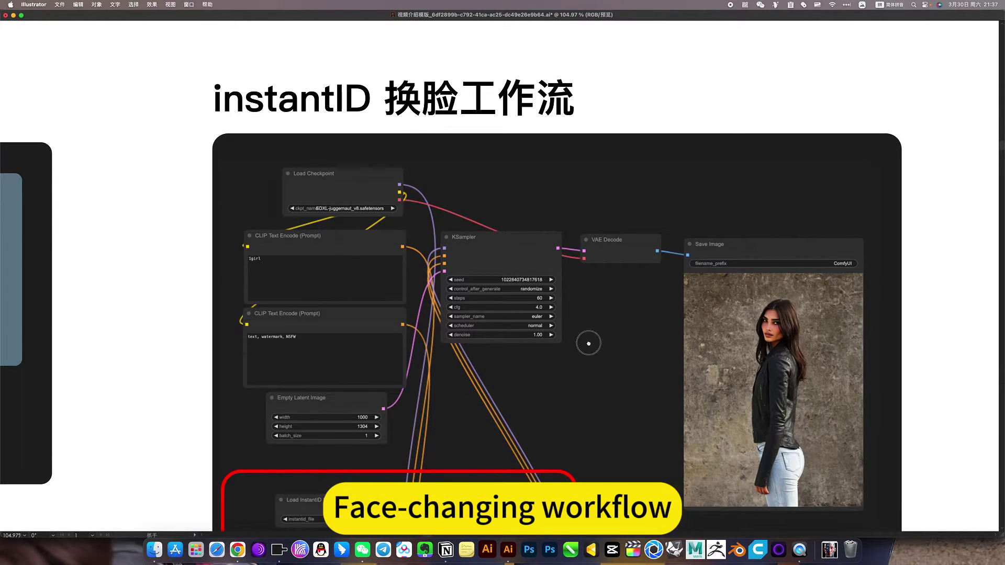
Examine the Apply InstantID node and the model loader nodes feeding it in the instantID face-swap workflow diagram.
drag(560, 455, 507, 229)
drag(501, 290, 468, 296)
drag(413, 350, 457, 286)
scroll(456, 286, up, 2)
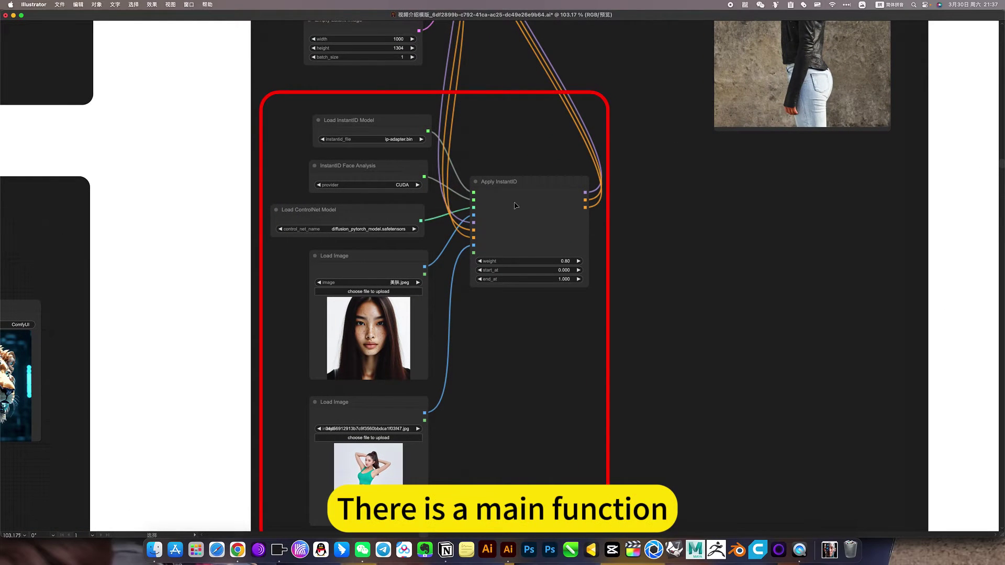
scroll(505, 211, up, 3)
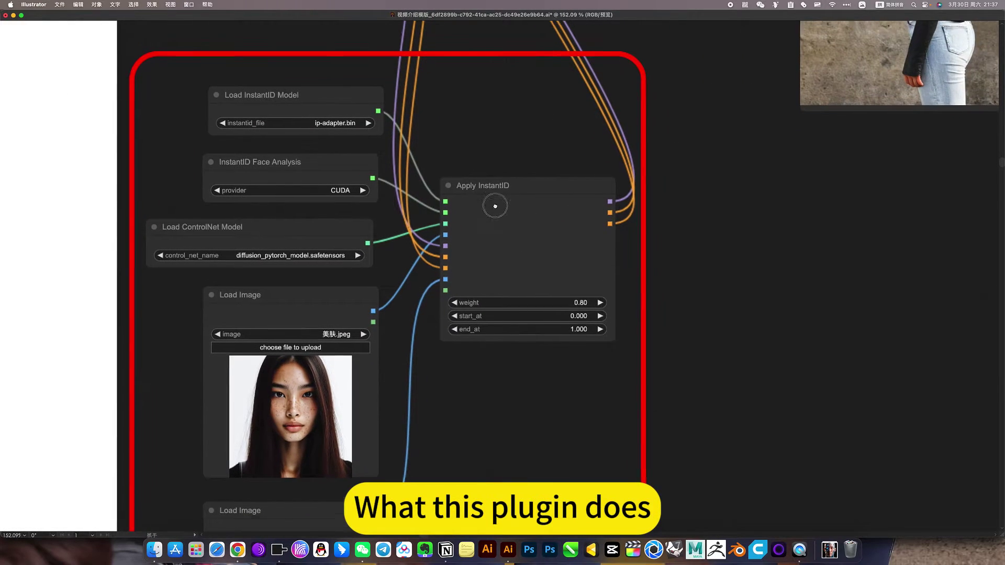
scroll(493, 202, up, 1)
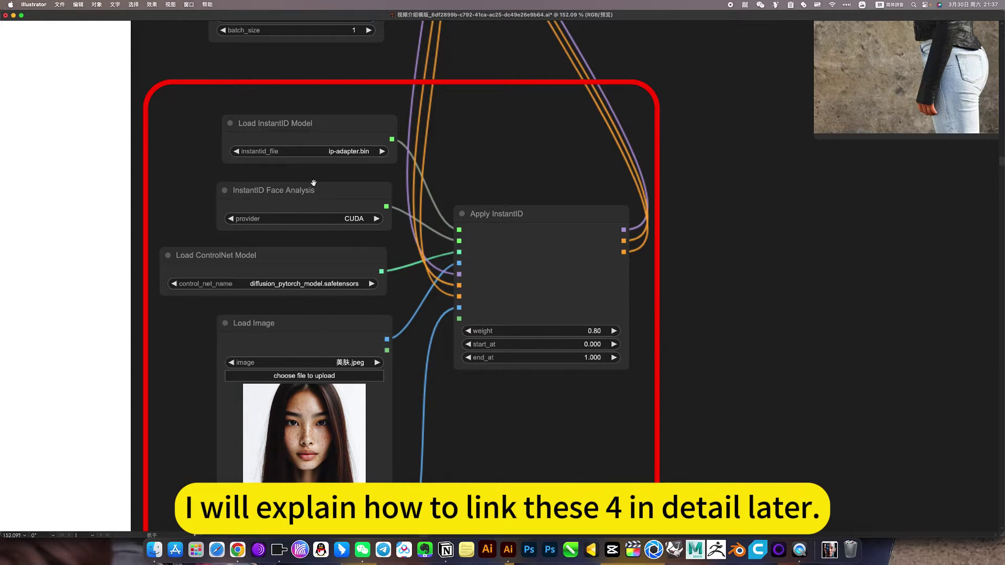
Inspect the two Load Image nodes, the face portrait and the green-outfit pose reference, inside the red InstantID frame.
drag(334, 361, 346, 285)
scroll(331, 304, down, 2)
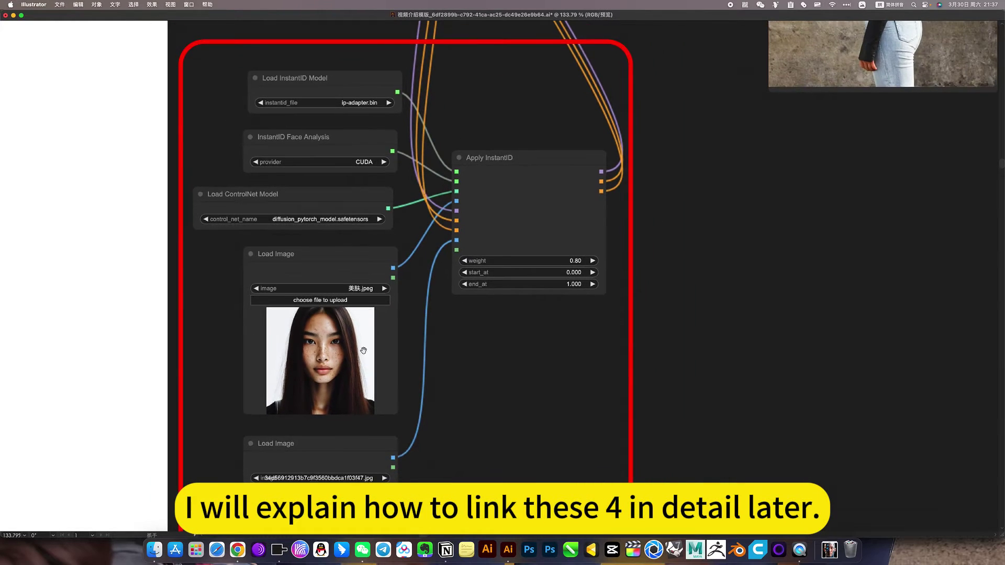
drag(363, 351, 366, 269)
scroll(342, 379, down, 3)
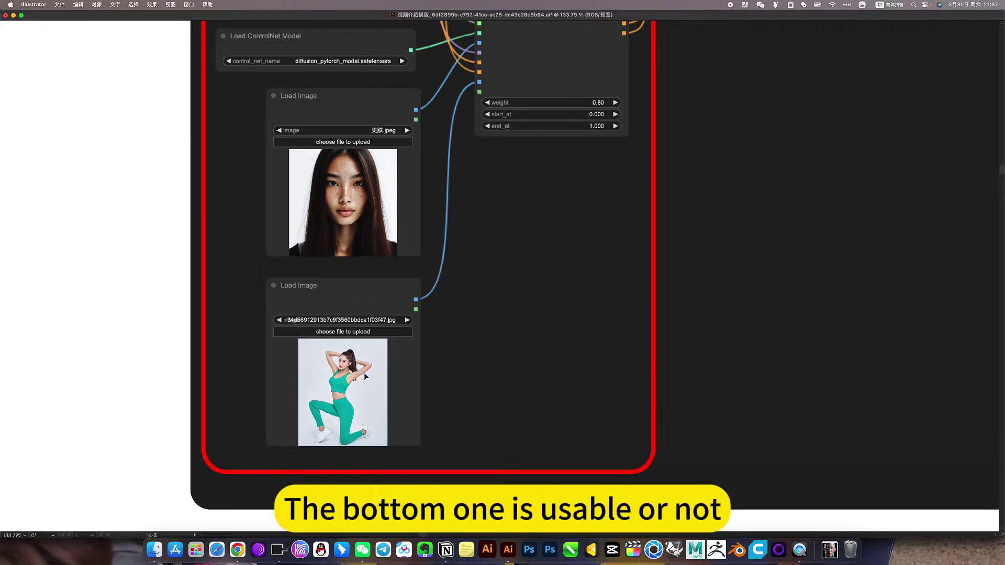
drag(365, 375, 345, 400)
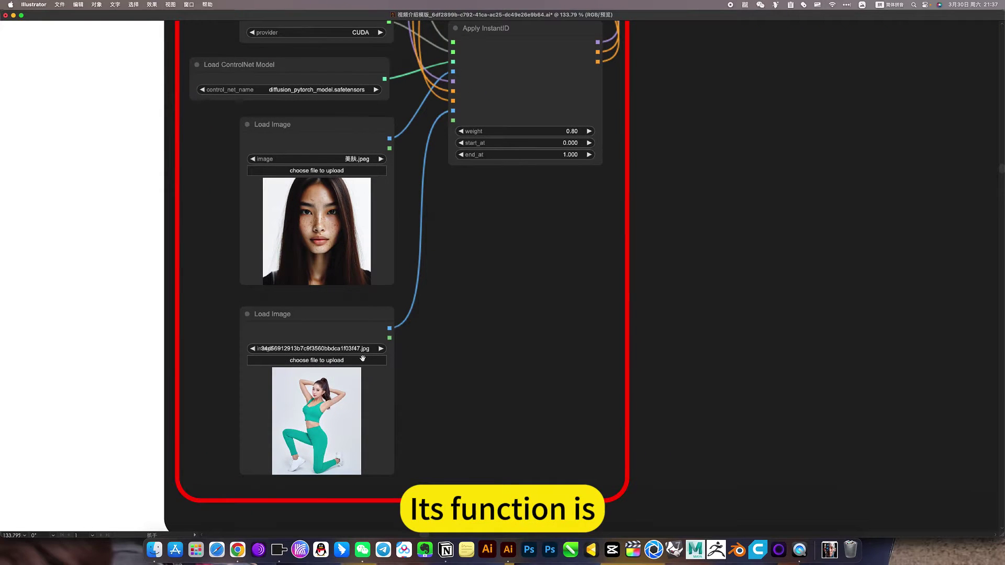
drag(363, 358, 322, 413)
scroll(345, 372, down, 5)
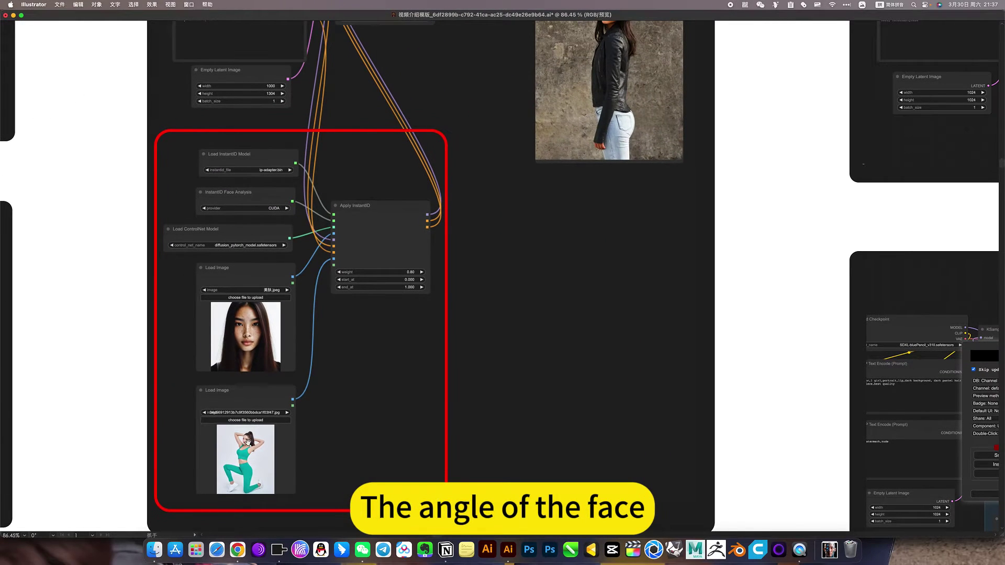
scroll(679, 131, up, 5)
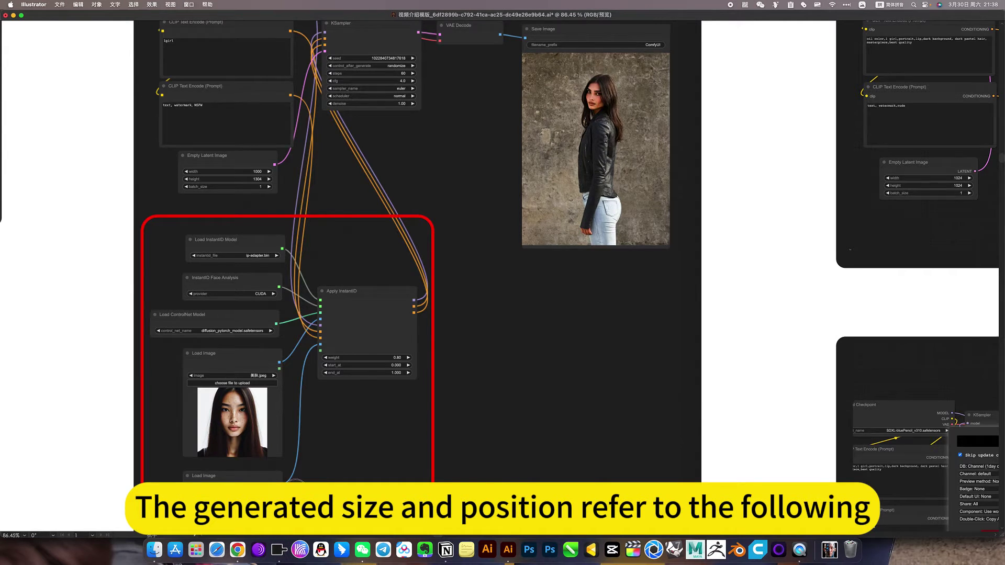
Examine the face in the pose reference image up close and the face portrait's link into Apply InstantID.
drag(295, 490, 347, 389)
drag(270, 437, 486, 445)
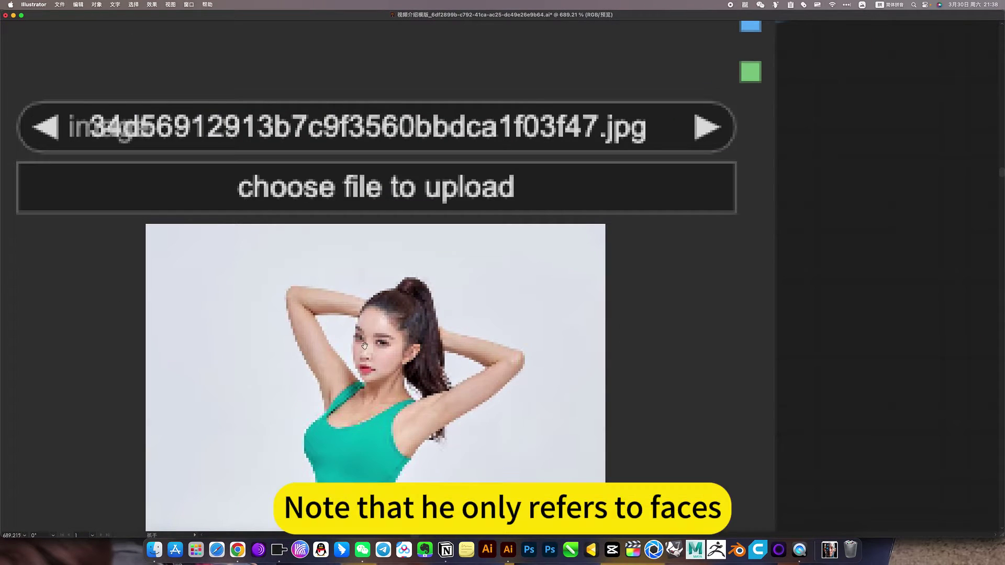
drag(452, 333, 314, 313)
drag(625, 229, 445, 386)
drag(578, 253, 569, 286)
scroll(409, 282, up, 3)
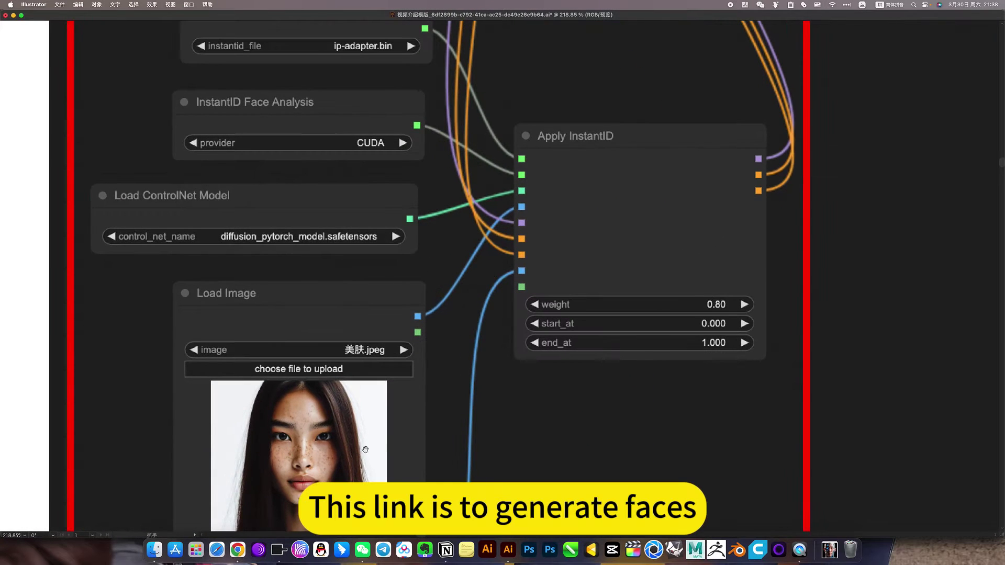
scroll(341, 446, down, 1)
drag(548, 400, 392, 392)
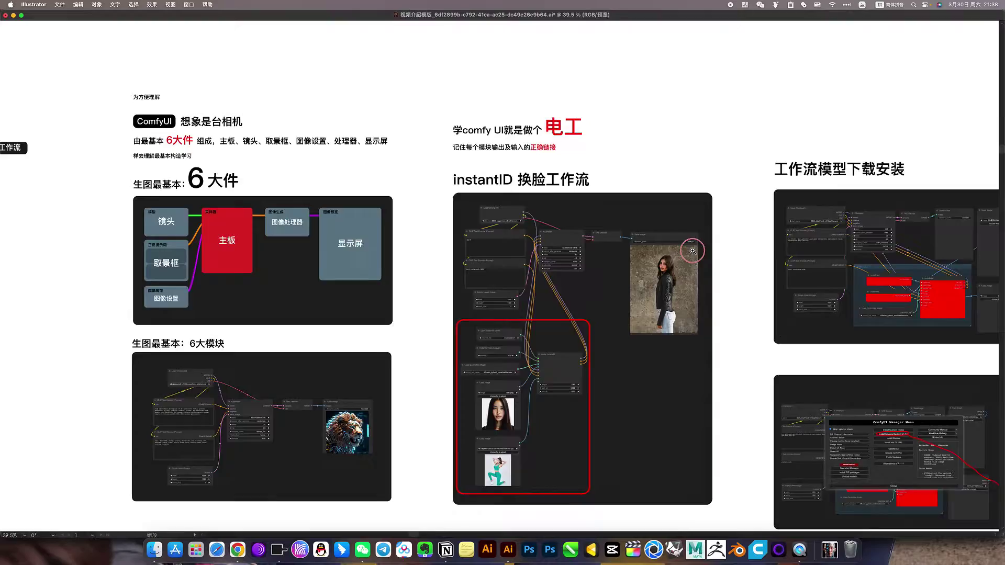
Compare the generated image in the Save Image node with the InstantID part of the face-swap workflow.
drag(693, 250, 867, 289)
scroll(602, 380, down, 5)
scroll(574, 262, up, 2)
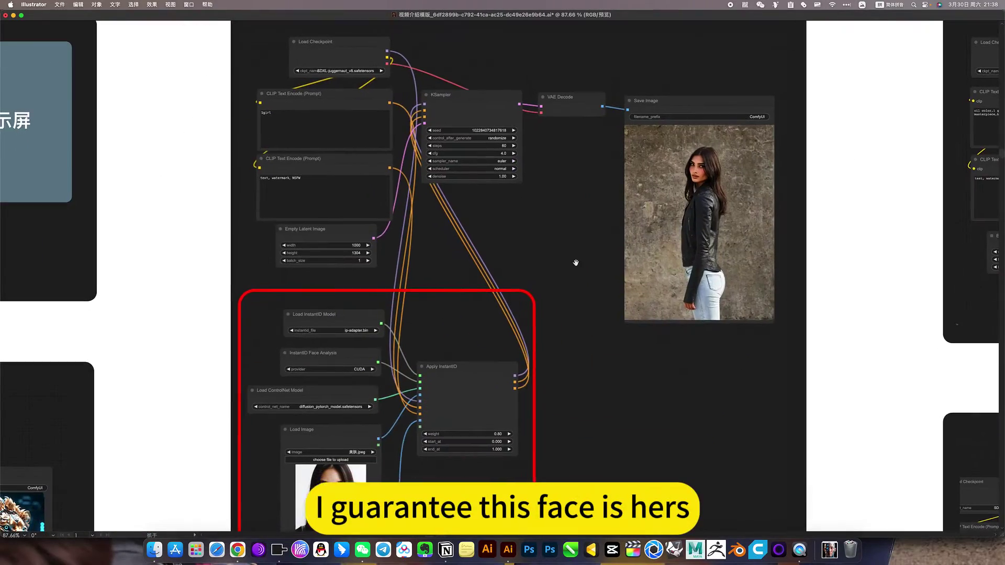
scroll(508, 417, up, 3)
scroll(508, 417, up, 1)
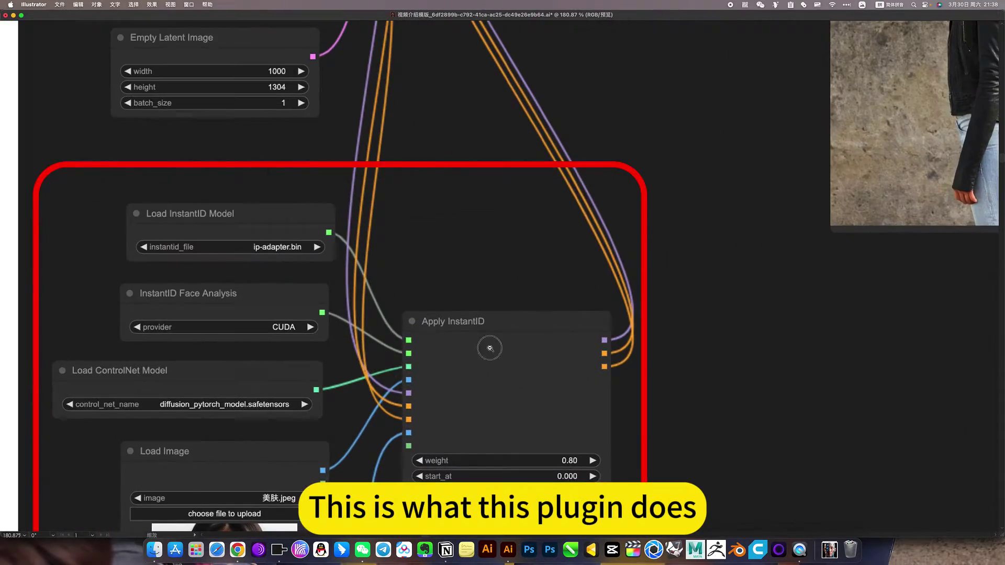
Review the diagram that explains ComfyUI as a camera built from six basic components.
scroll(489, 348, down, 5)
scroll(491, 271, up, 3)
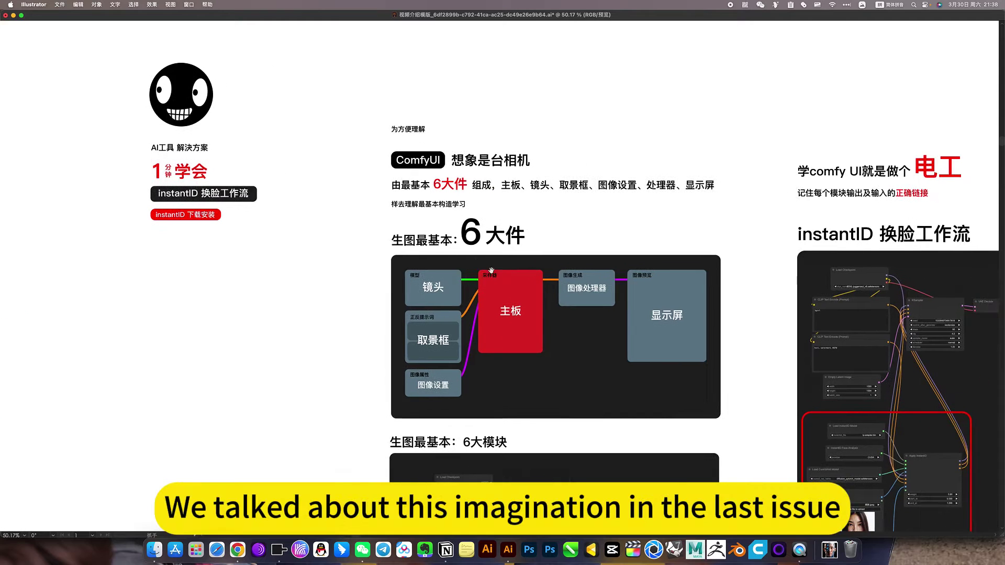
scroll(452, 184, up, 2)
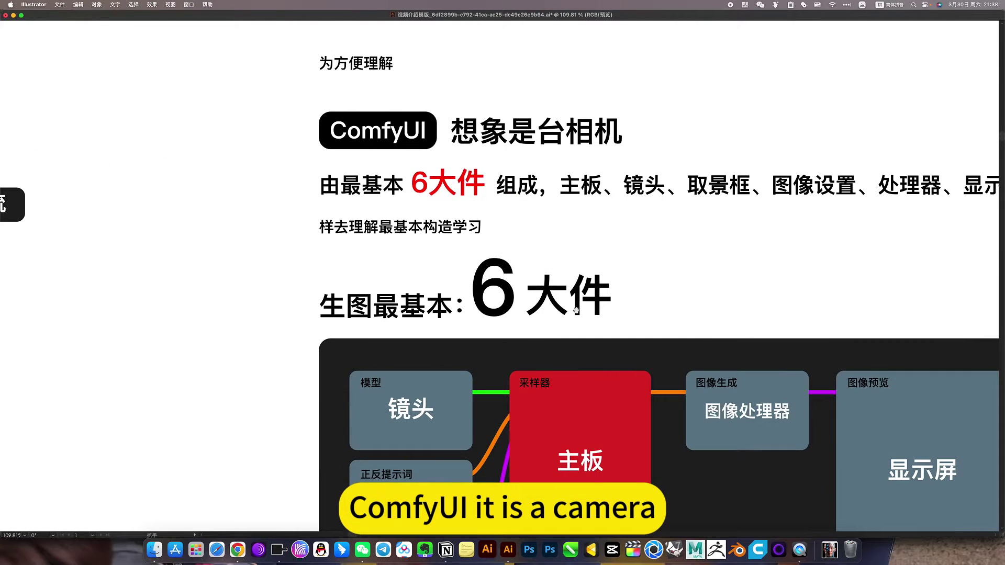
drag(576, 307, 494, 260)
drag(466, 305, 386, 208)
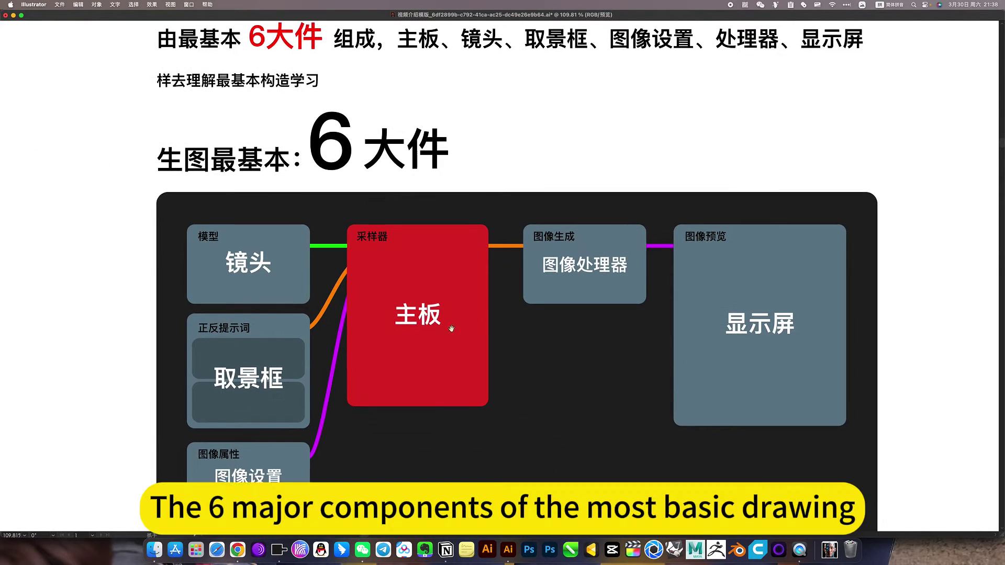
drag(412, 291, 404, 324)
scroll(430, 360, down, 4)
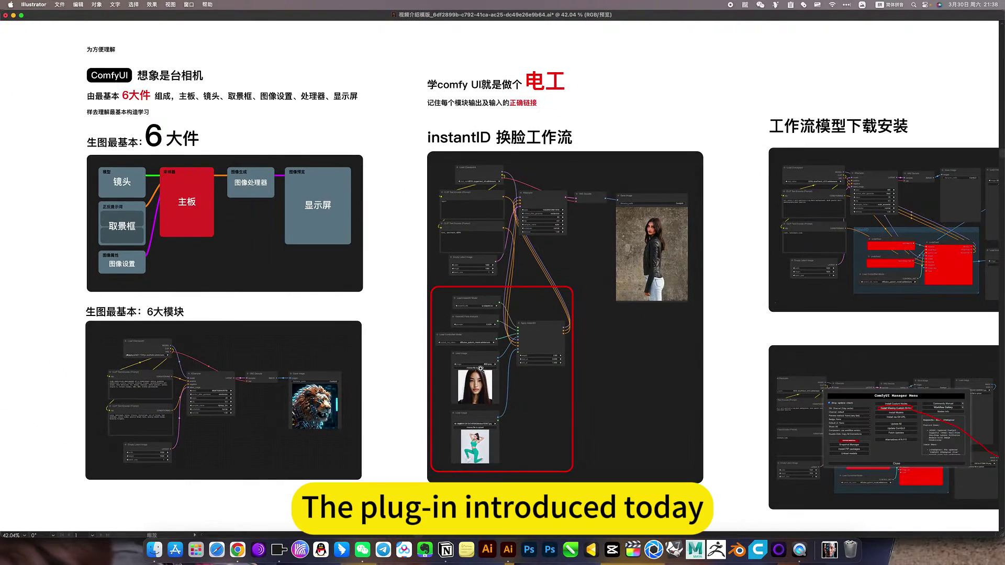
Study the Apply InstantID node as the add-on's main module, together with its required loader and image modules.
drag(519, 204, 464, 305)
drag(405, 227, 618, 255)
scroll(499, 341, down, 5)
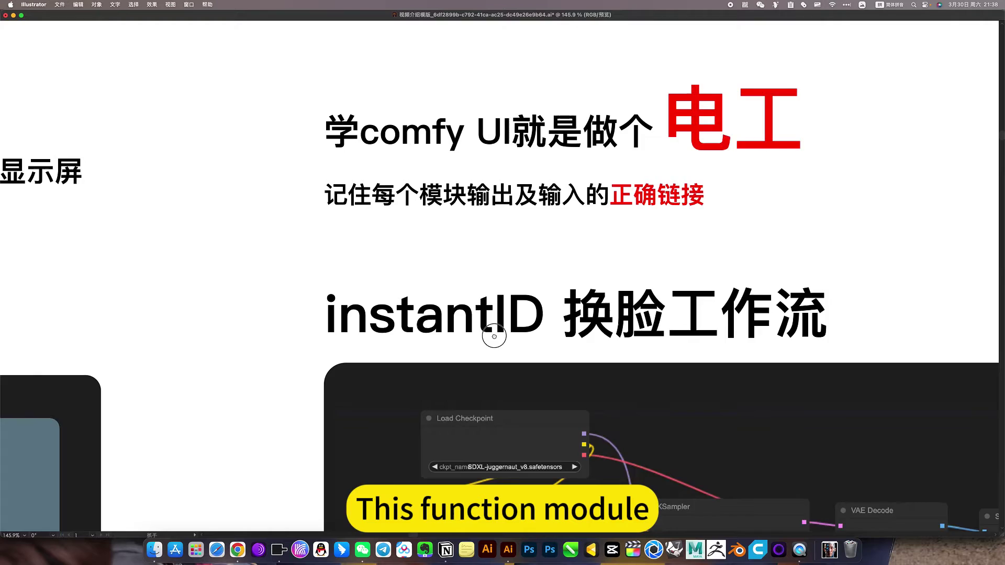
scroll(565, 376, down, 5)
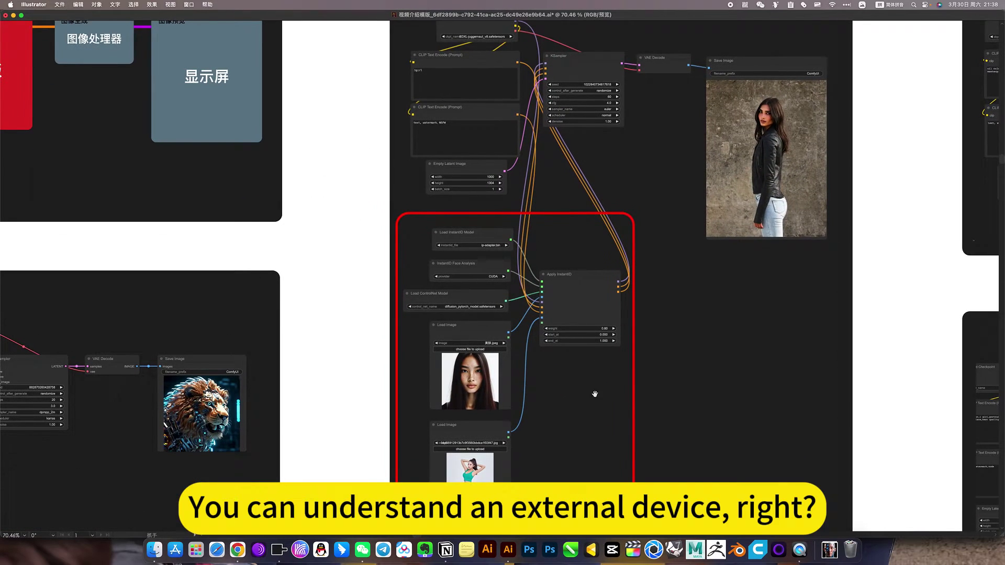
drag(532, 334, 587, 342)
drag(658, 298, 627, 328)
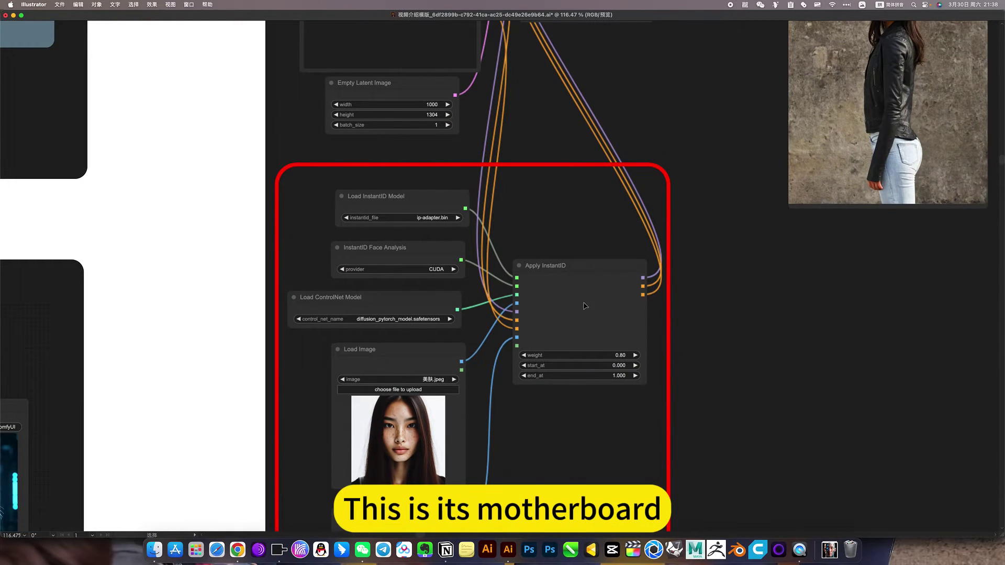
key(space)
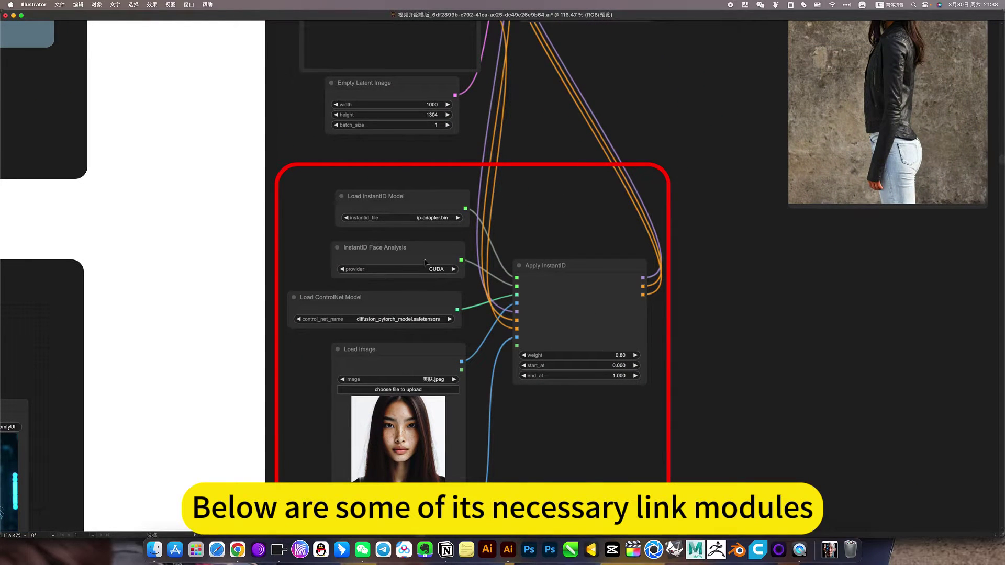
drag(428, 363, 470, 373)
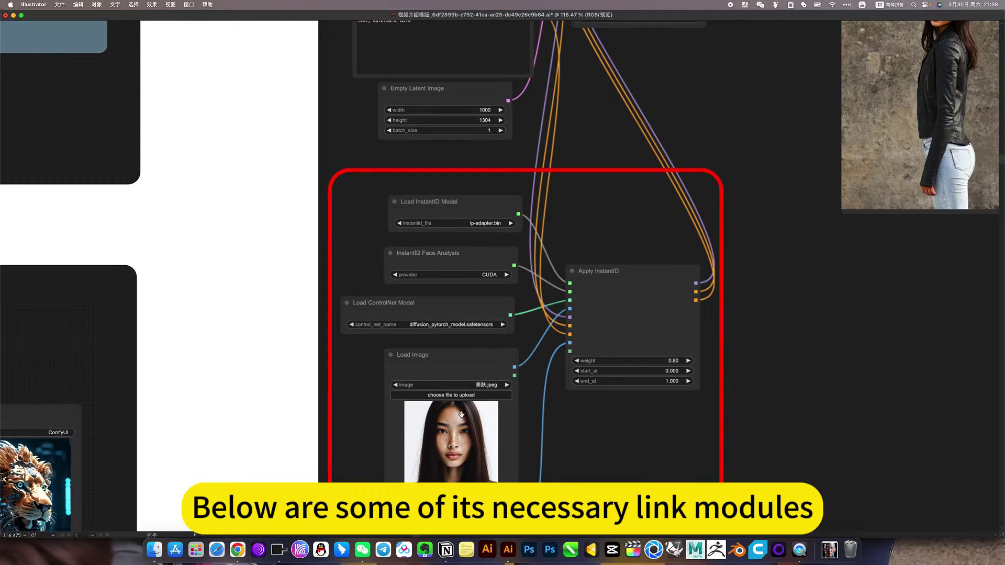
drag(462, 413, 477, 288)
Trace the input and output links between Apply InstantID, the prompt nodes and the KSampler.
scroll(497, 345, down, 4)
drag(582, 217, 528, 407)
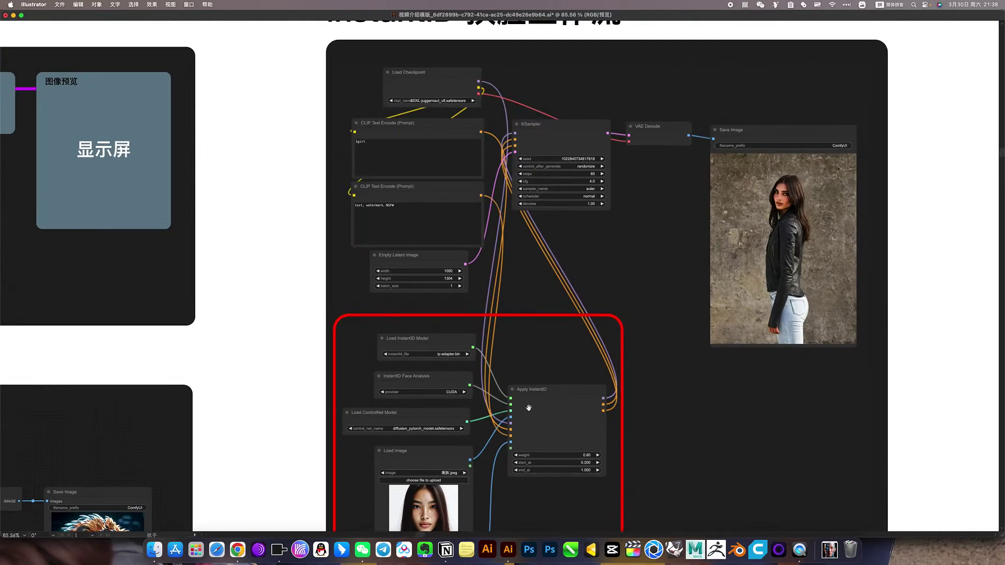
scroll(529, 407, up, 2)
scroll(497, 413, up, 3)
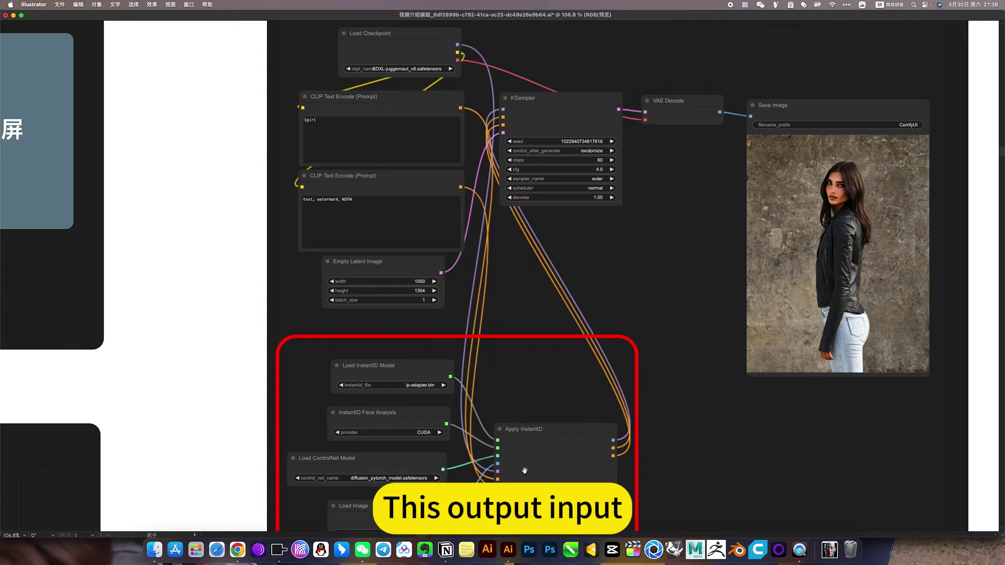
drag(578, 367, 583, 385)
drag(578, 427, 565, 362)
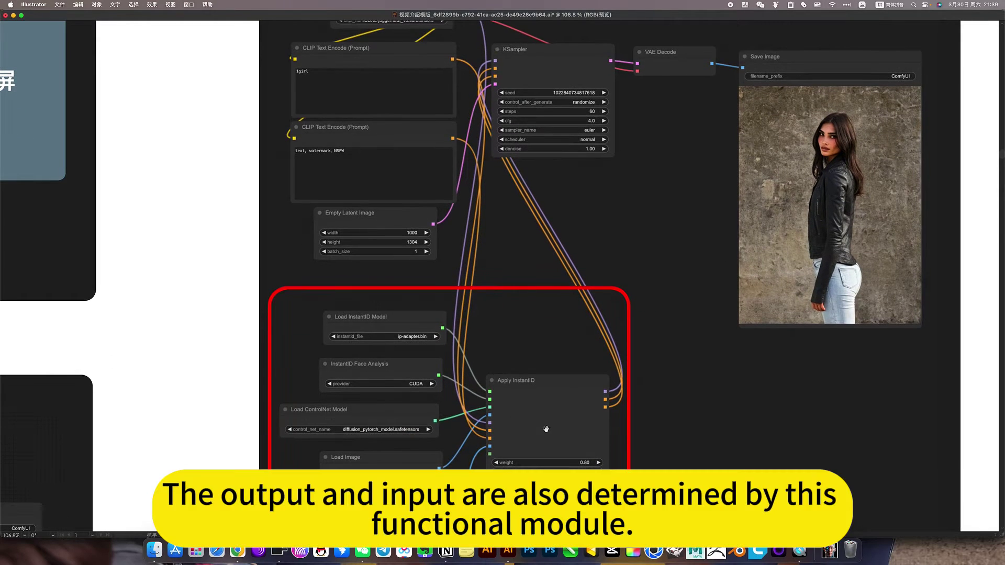
drag(527, 427, 530, 423)
Read the heading above the face-swap workflow comparing learning ComfyUI to electrician's work and stressing correct module links.
scroll(530, 423, down, 5)
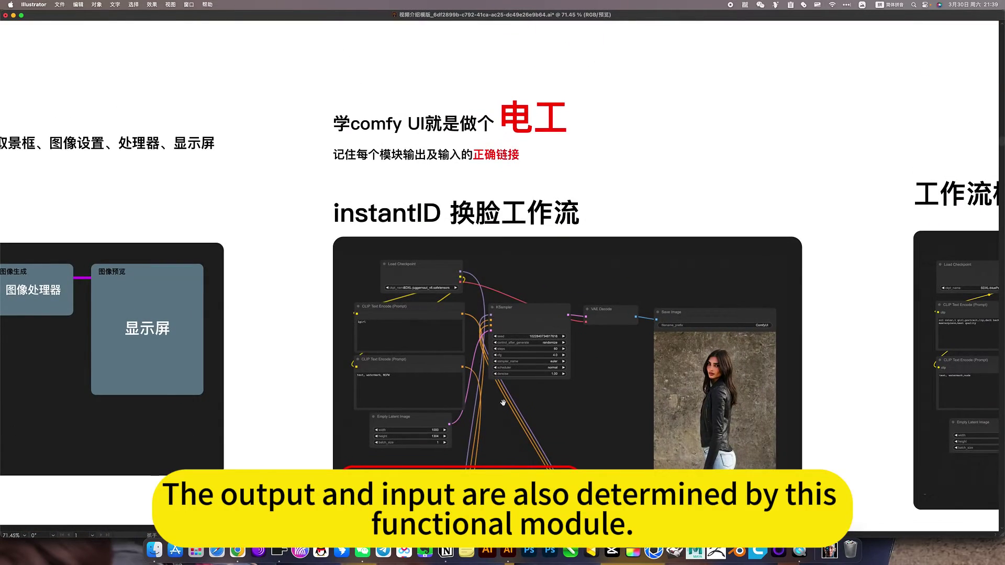
scroll(469, 368, up, 3)
scroll(468, 368, up, 8)
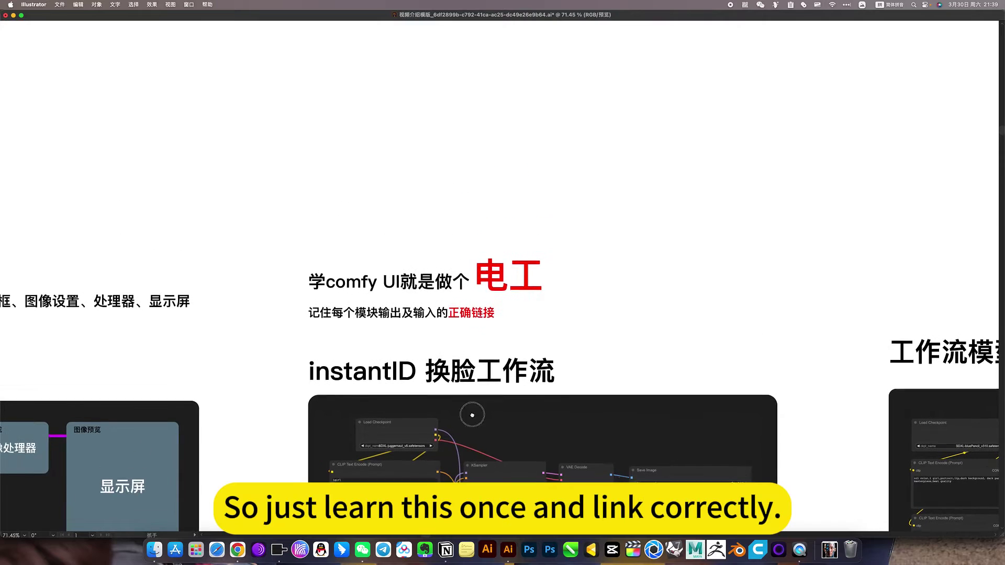
scroll(456, 445, down, 3)
drag(424, 223, 420, 374)
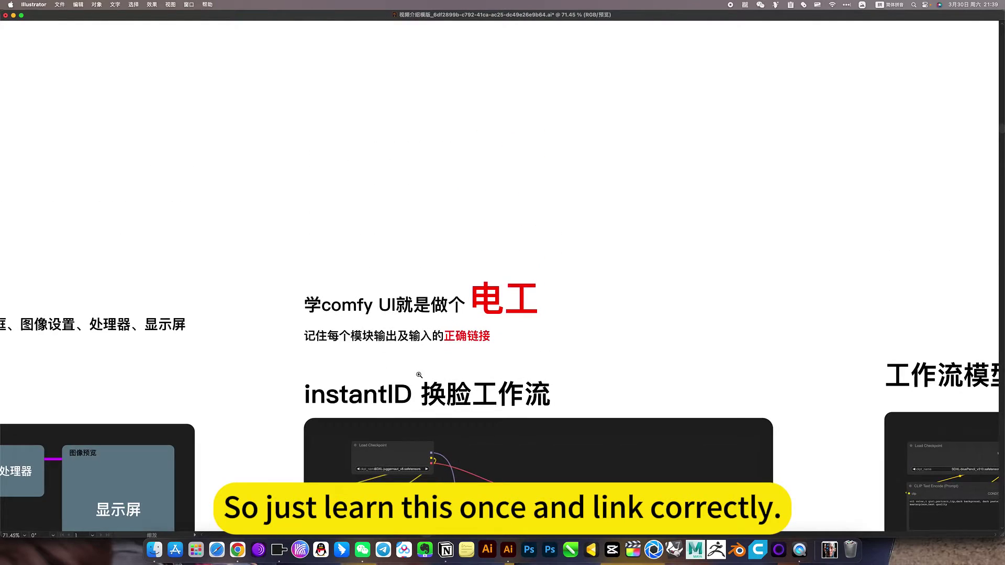
scroll(419, 369, up, 5)
drag(465, 212, 481, 336)
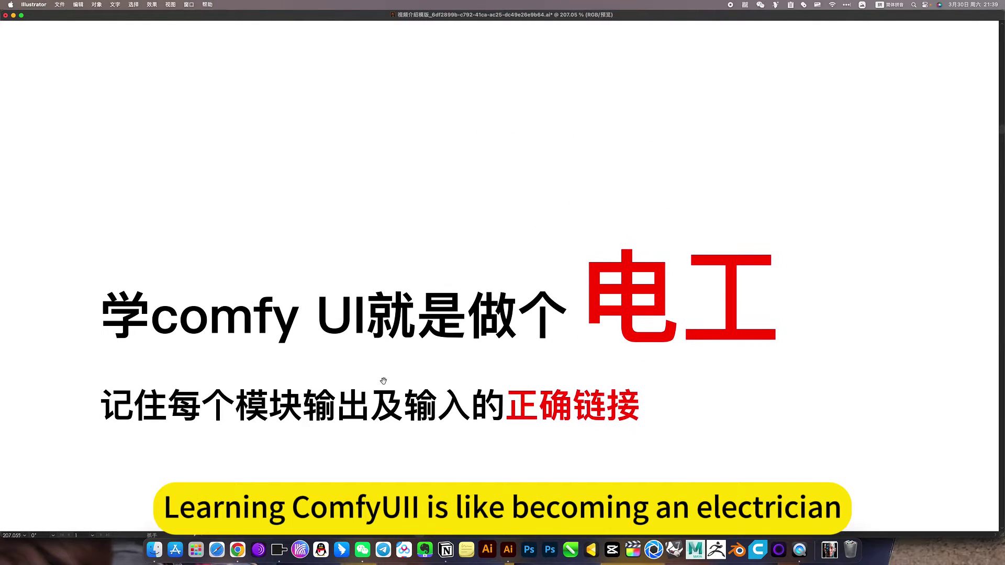
scroll(383, 381, down, 4)
scroll(369, 361, up, 2)
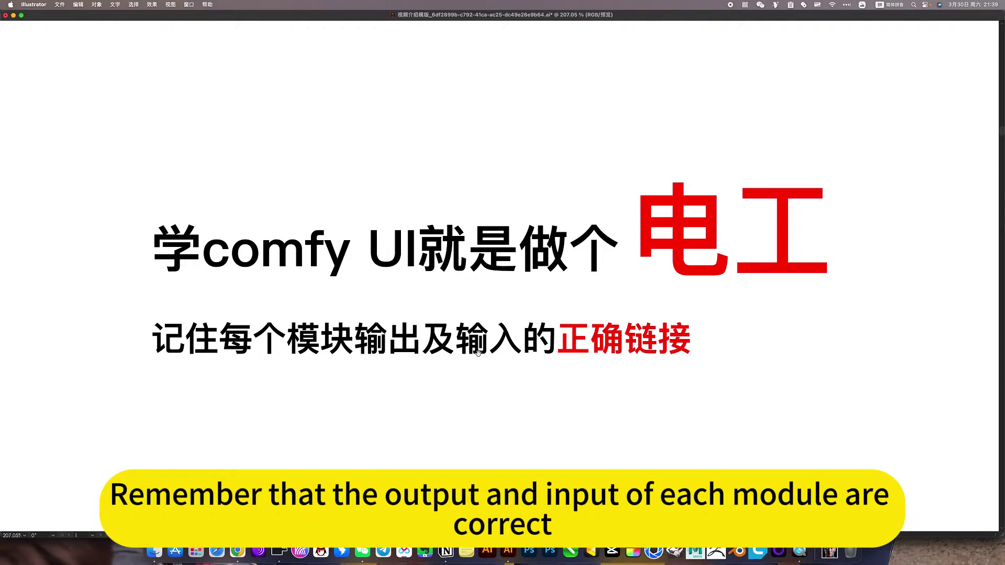
scroll(659, 351, down, 2)
scroll(606, 375, down, 6)
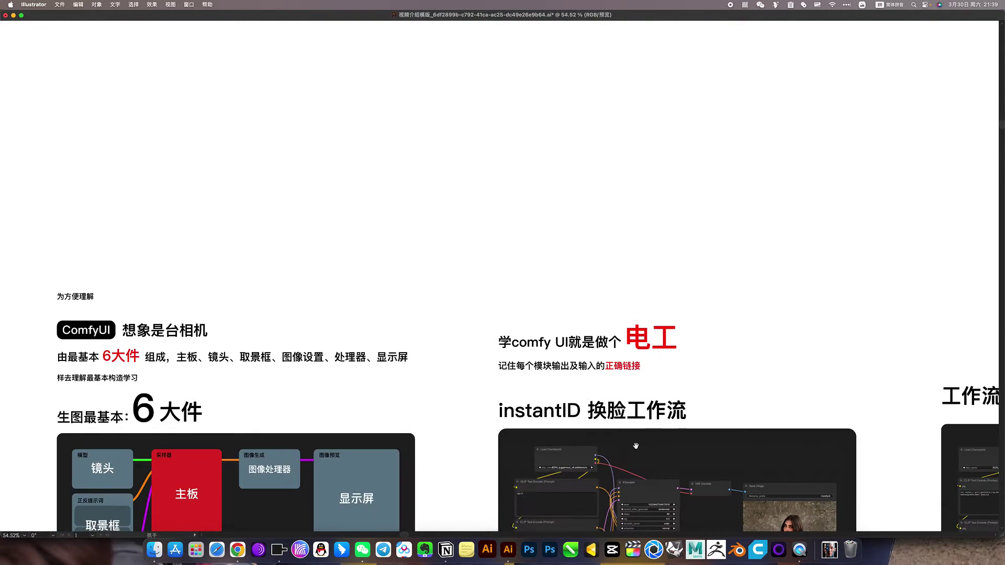
Go to the workflow model download and installation section and examine the red undefined nodes in the InstantID group.
scroll(539, 333, up, 4)
drag(540, 334, 636, 414)
scroll(538, 334, down, 3)
scroll(636, 415, left, 5)
scroll(636, 415, up, 1)
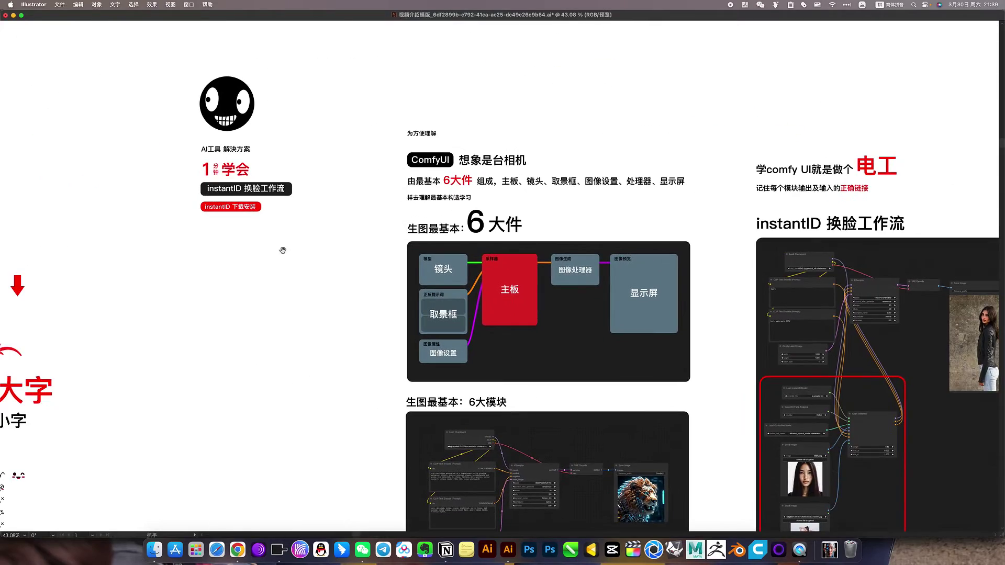
drag(738, 379, 283, 256)
drag(397, 289, 422, 295)
drag(609, 286, 368, 331)
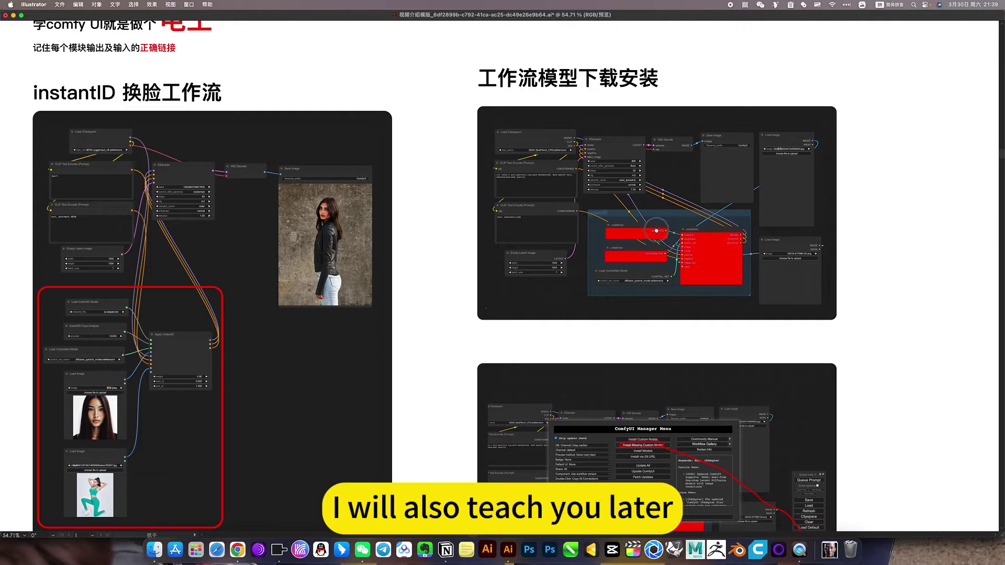
scroll(656, 230, up, 10)
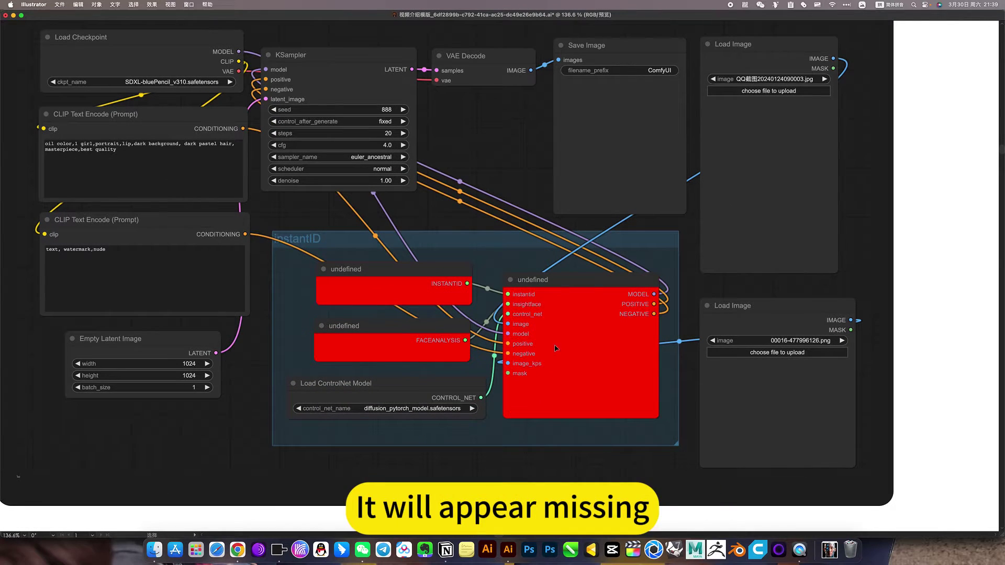
scroll(555, 348, down, 8)
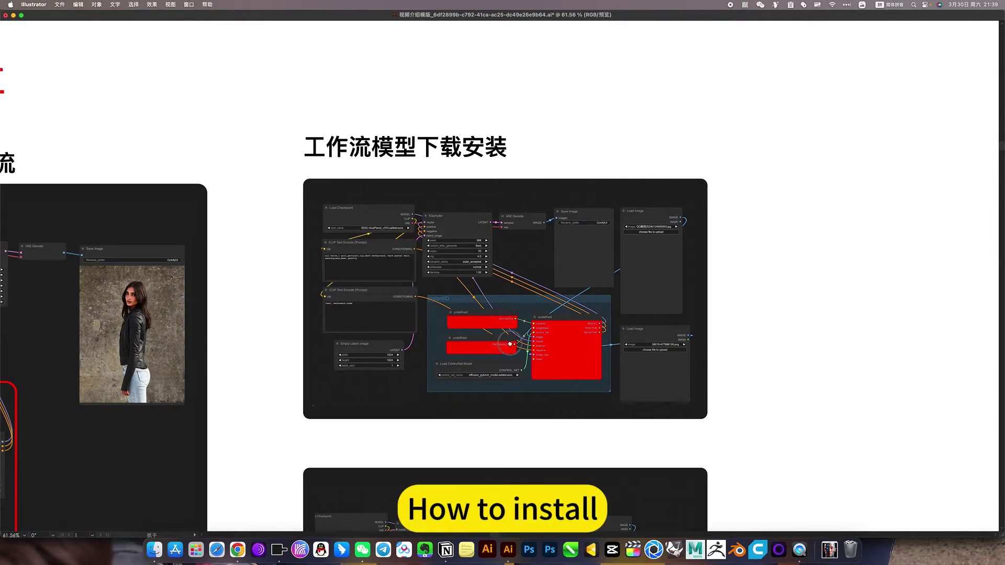
Inspect the two undefined loader nodes and the large undefined node at close range in the workflow screenshot.
scroll(510, 344, right, 2)
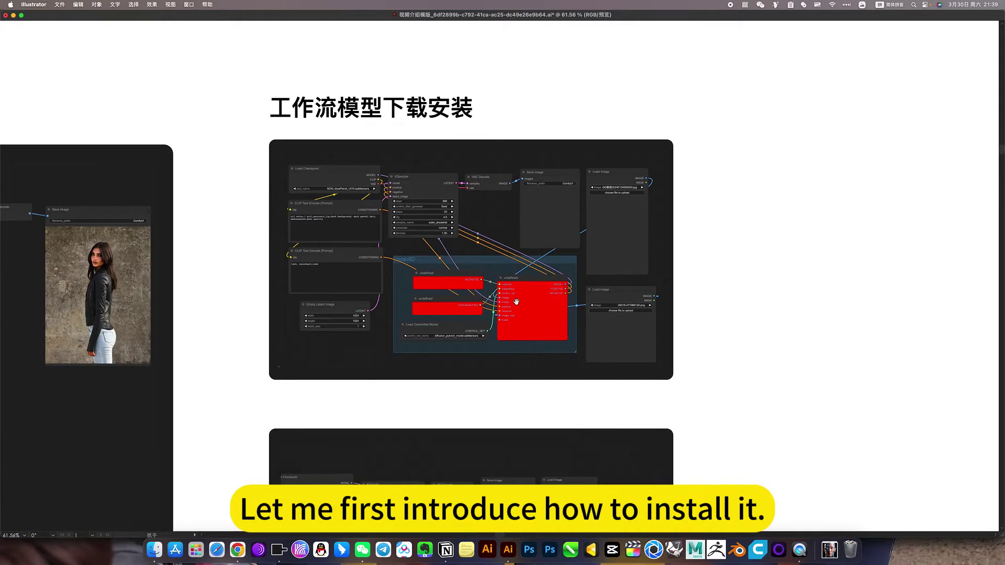
scroll(515, 304, up, 8)
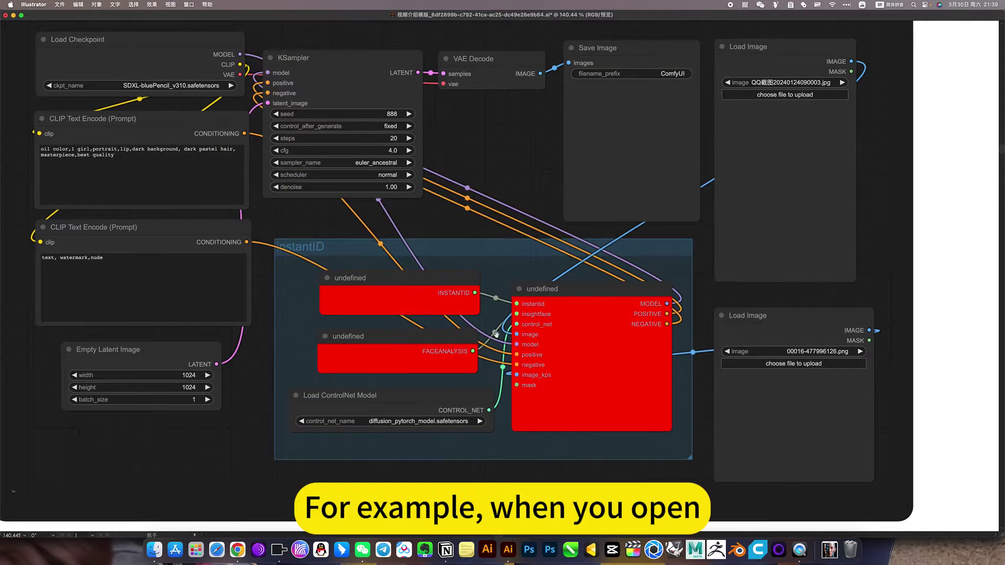
scroll(513, 370, up, 1)
Examine the ComfyUI Manager Menu screenshot, following the red line between Manager and Install Missing Custom Nodes.
drag(527, 390, 390, 360)
drag(517, 427, 524, 187)
drag(461, 331, 565, 337)
drag(654, 388, 423, 278)
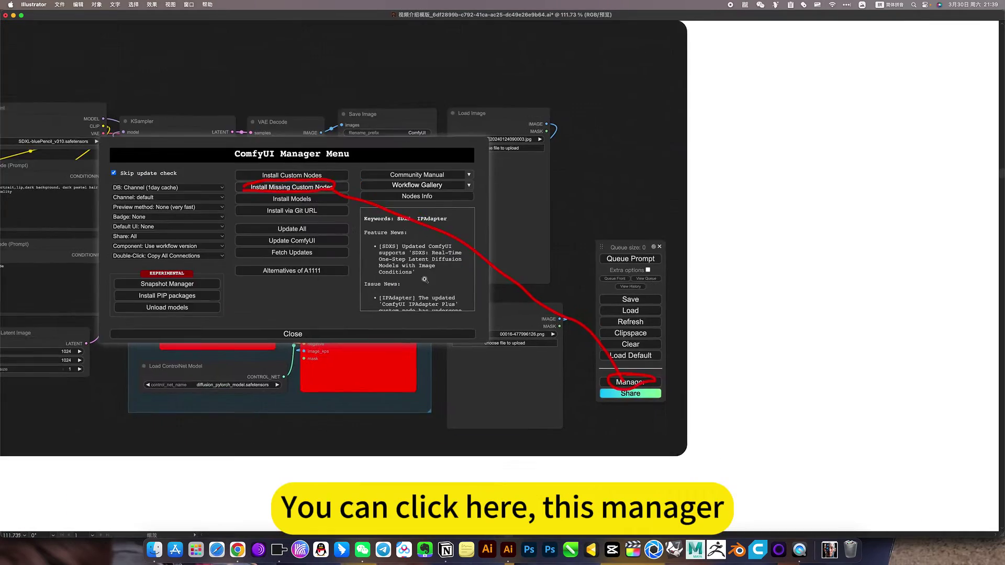
drag(496, 300, 585, 322)
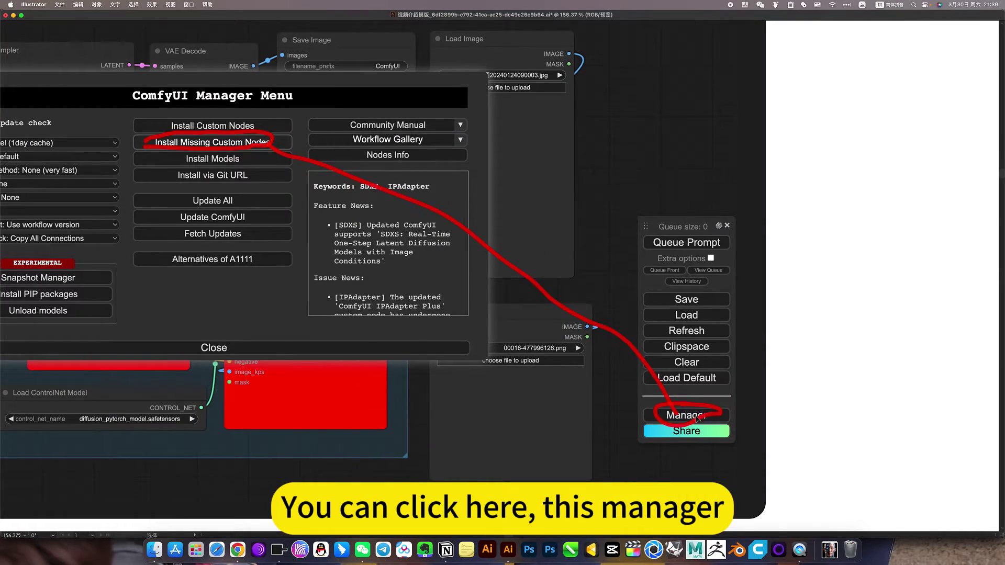
scroll(695, 416, down, 4)
scroll(560, 323, up, 8)
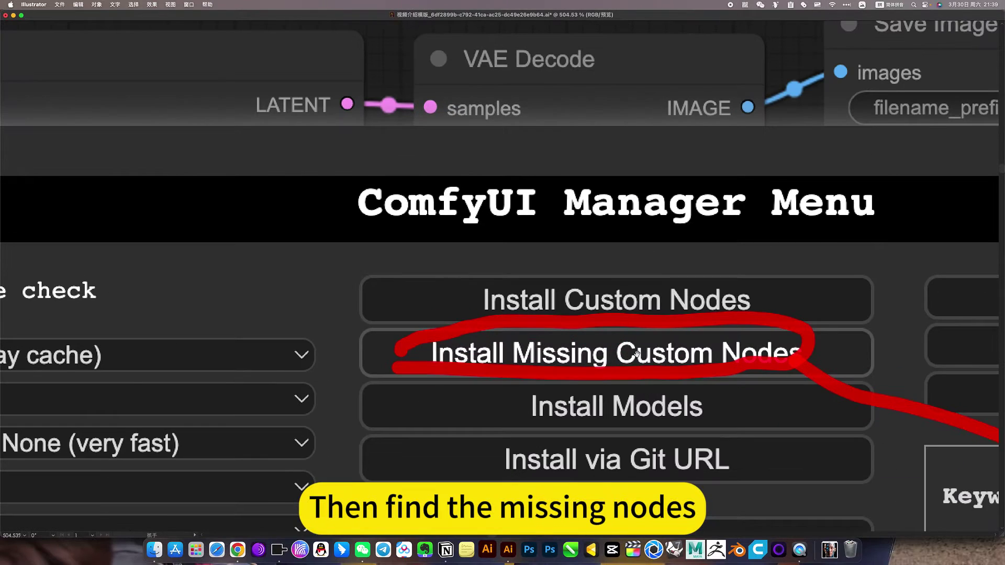
scroll(702, 362, down, 5)
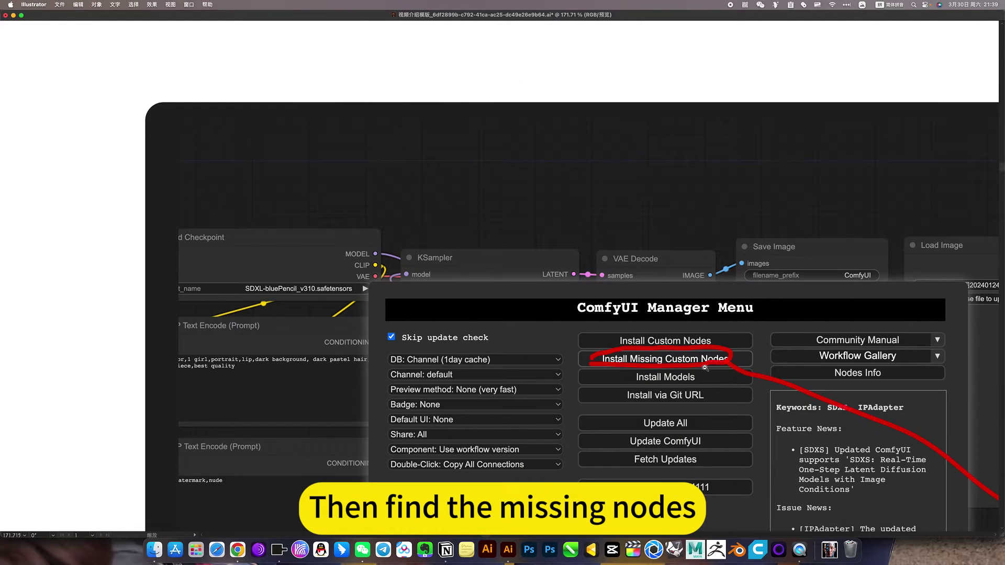
scroll(702, 364, right, 5)
scroll(701, 363, down, 2)
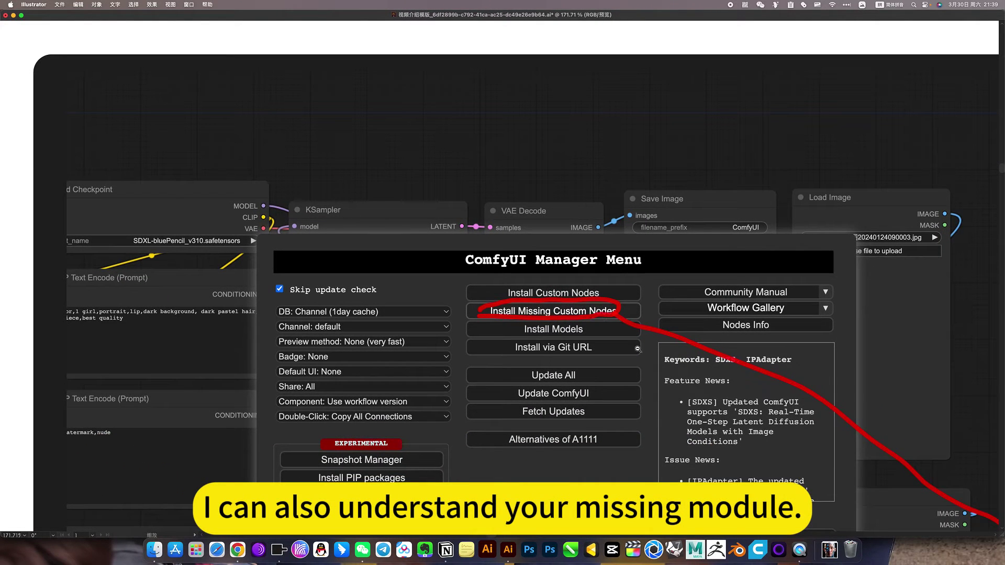
Go to the notes below the Manager screenshot and view the ip-adapter, diffusion_pytorch_model.safetensors and instantID entries.
drag(724, 215, 680, 225)
drag(657, 410, 439, 126)
drag(453, 400, 549, 247)
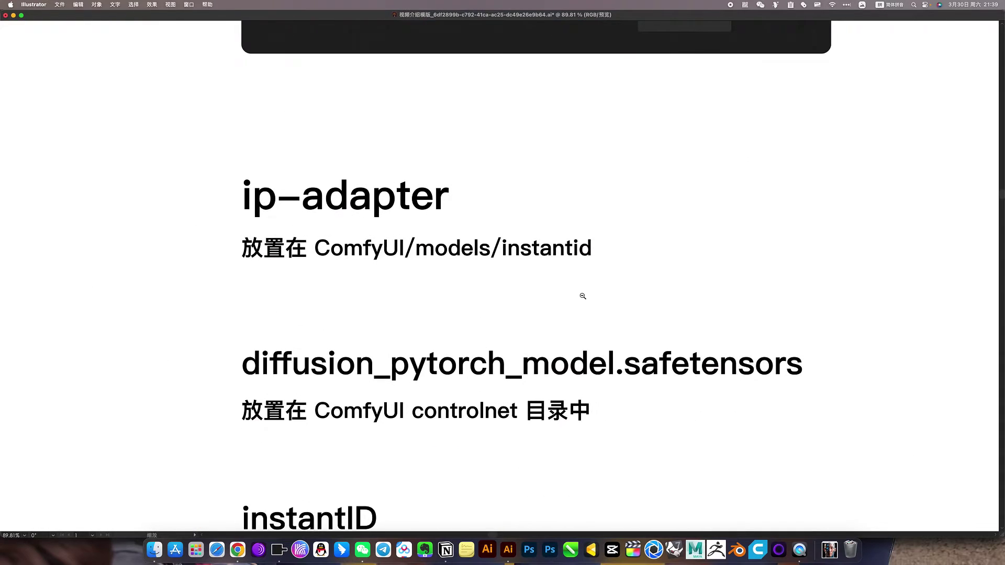
drag(582, 296, 544, 308)
scroll(466, 229, down, 3)
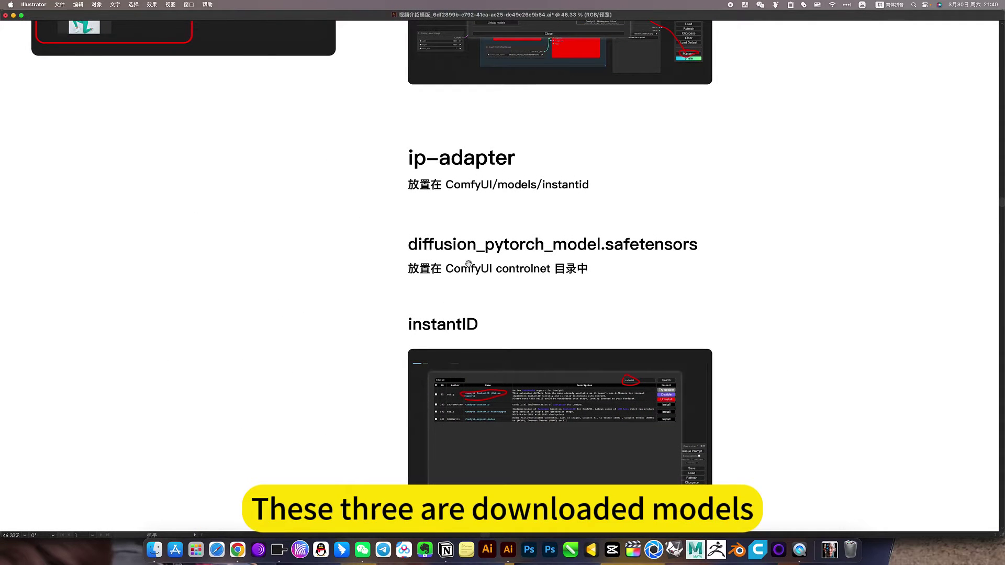
scroll(452, 240, down, 3)
scroll(448, 278, right, 2)
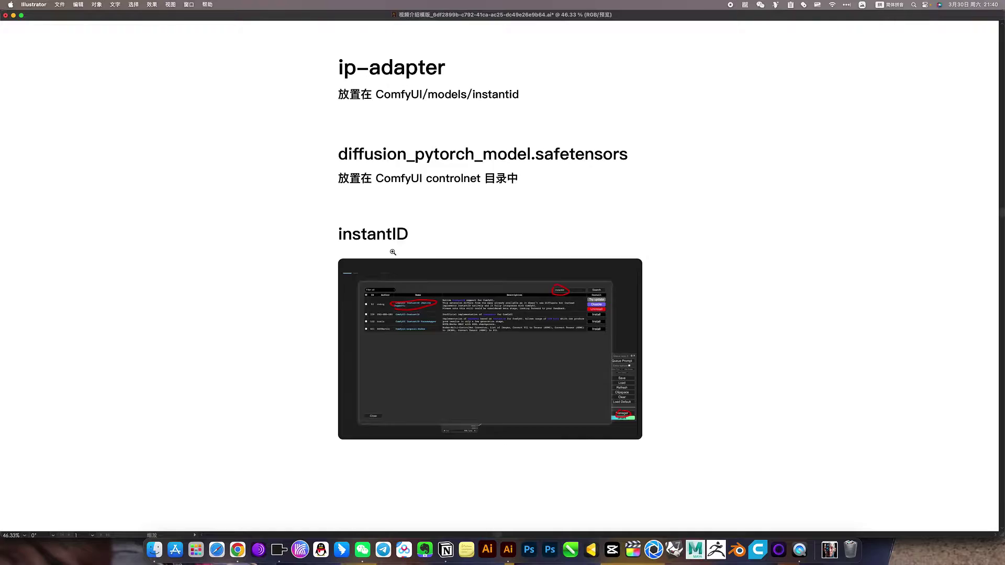
Examine the instantID screenshot, covering the circled instantid search, the ComfyUI InstantID (Native Support) extension and its install options.
drag(393, 252, 465, 277)
drag(296, 222, 406, 222)
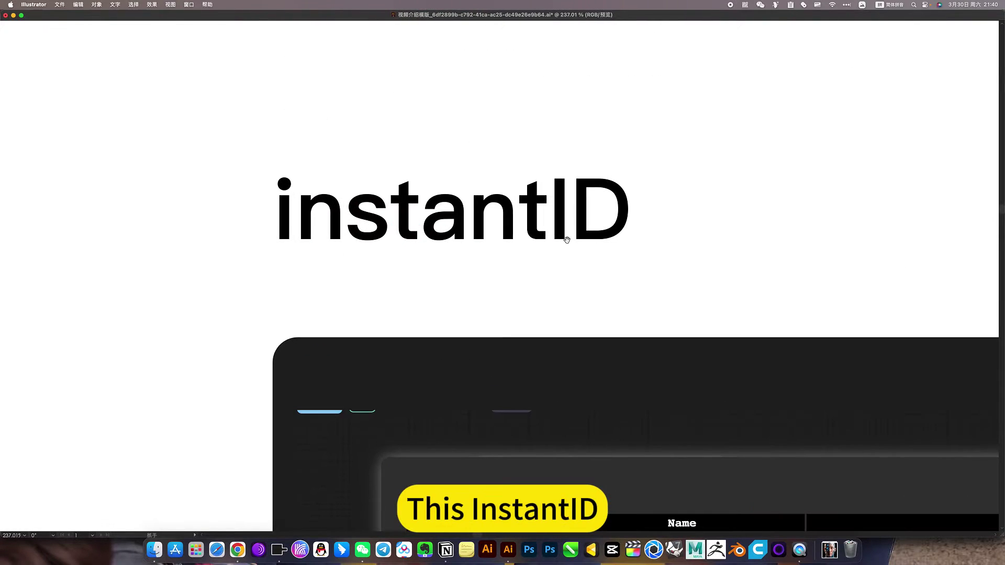
drag(644, 312, 550, 310)
drag(769, 365, 457, 284)
mouse_move(653, 327)
mouse_down()
mouse_move(702, 318)
mouse_move(664, 323)
mouse_up()
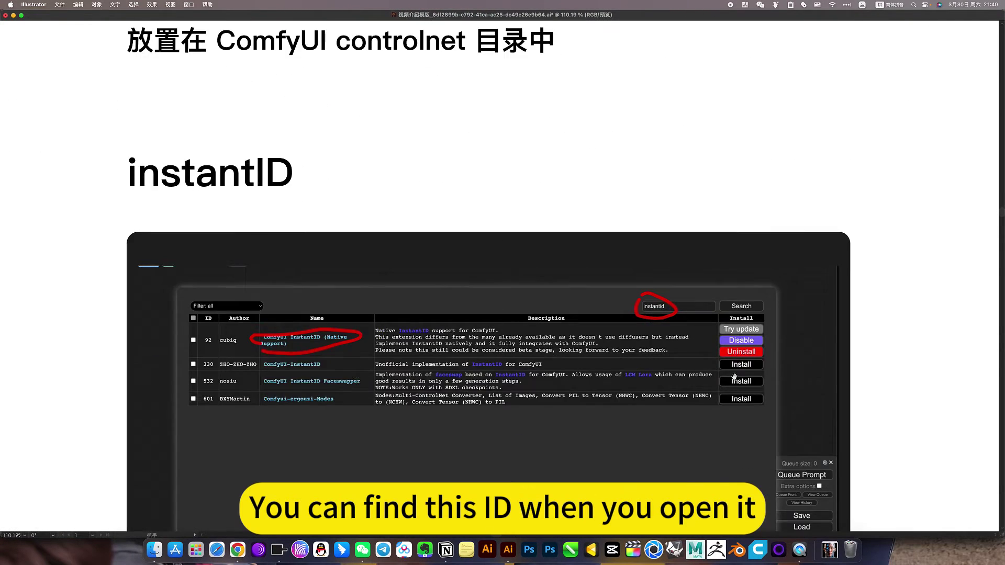
drag(735, 376, 628, 283)
drag(558, 227, 684, 296)
scroll(674, 294, left, 10)
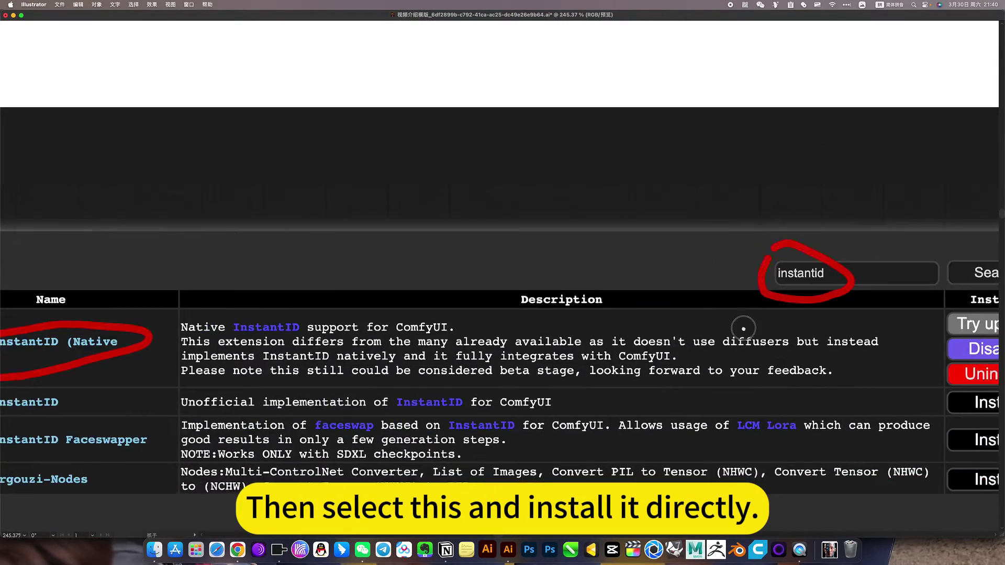
scroll(727, 392, right, 7)
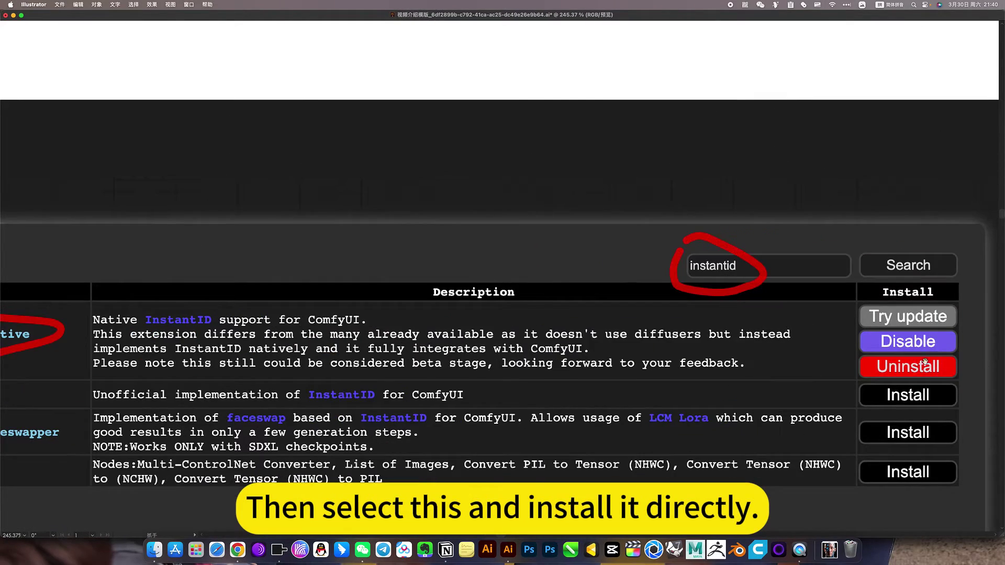
Read the placement folders noted for the ip-adapter and diffusion_pytorch_model.safetensors models.
scroll(925, 361, down, 5)
scroll(570, 359, up, 4)
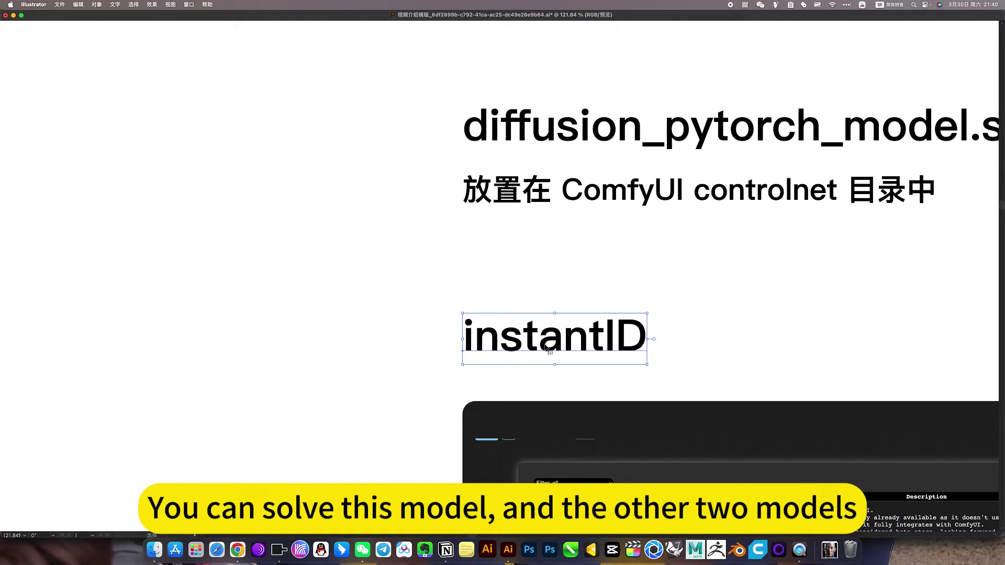
drag(661, 360, 641, 359)
drag(664, 300, 495, 398)
drag(490, 361, 416, 419)
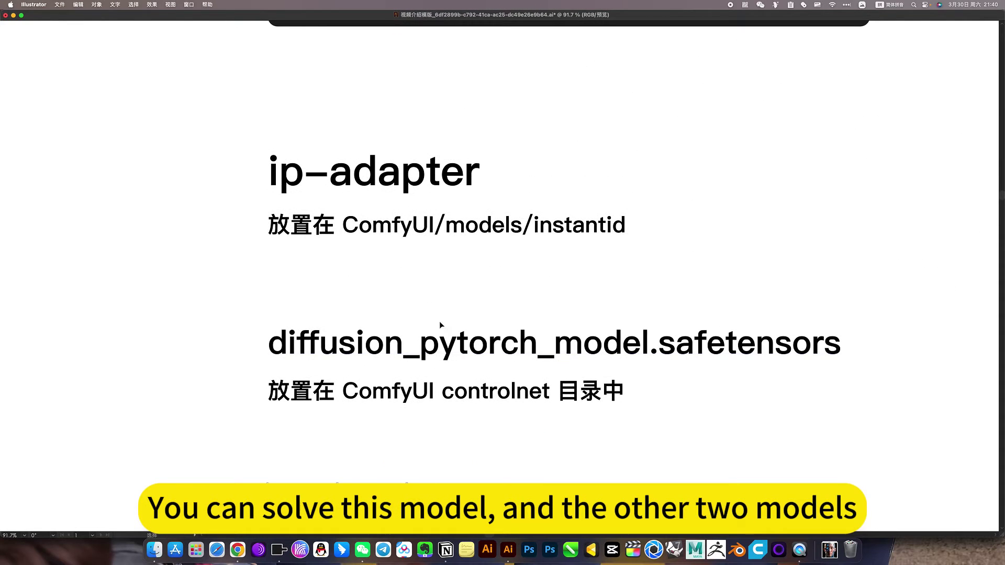
click(438, 344)
click(411, 189)
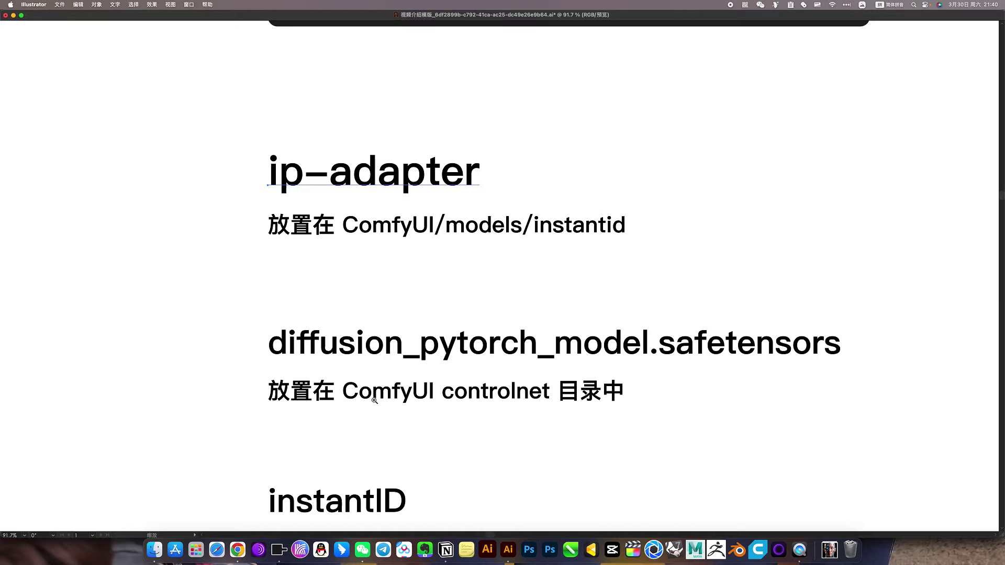
scroll(374, 400, up, 2)
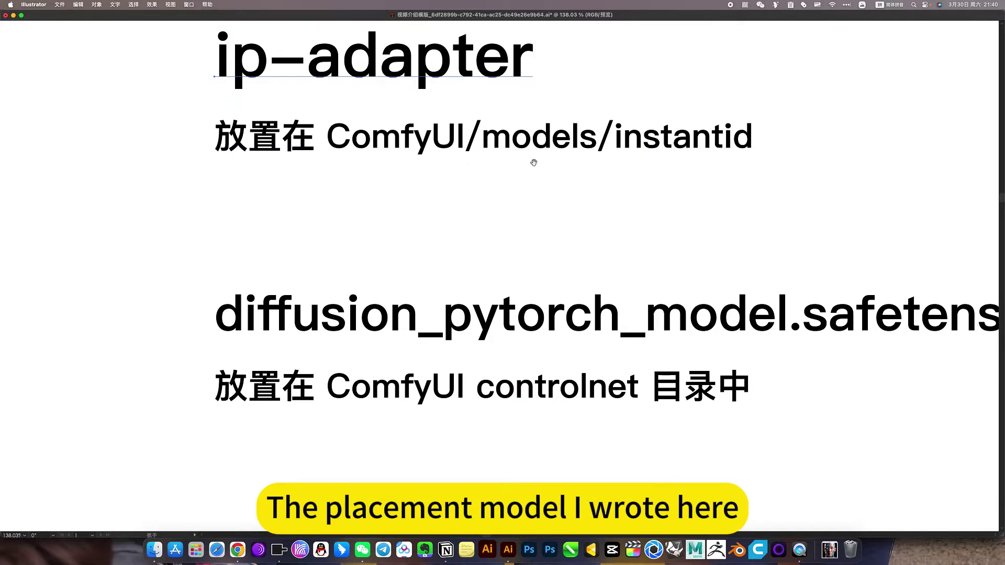
scroll(534, 163, up, 2)
Switch to Chrome, open the ComfyUI notes page and point out the download links for ip-adapter and diffusion_pytorch_model.safetensors.
mouse_move(1003, 1)
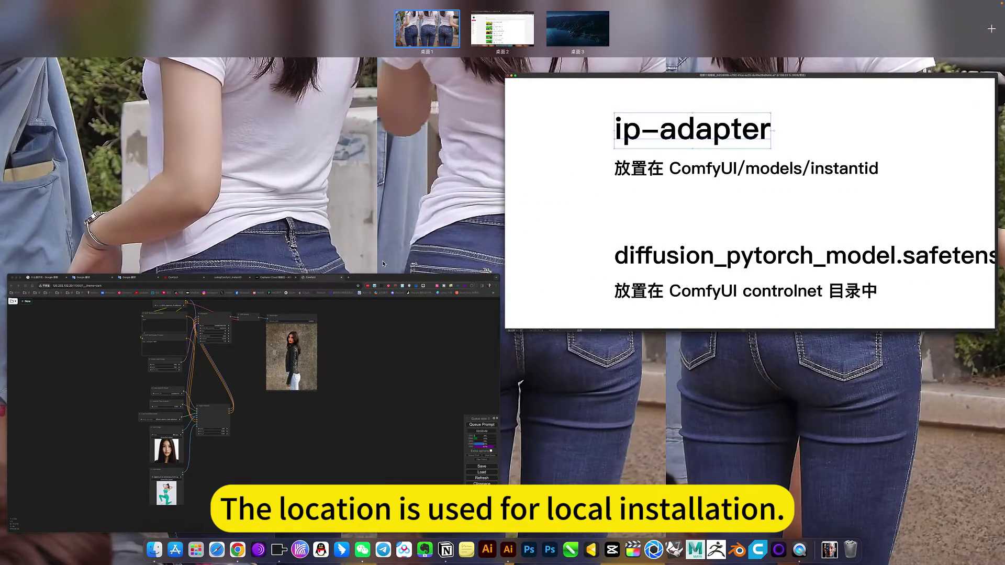
click(325, 356)
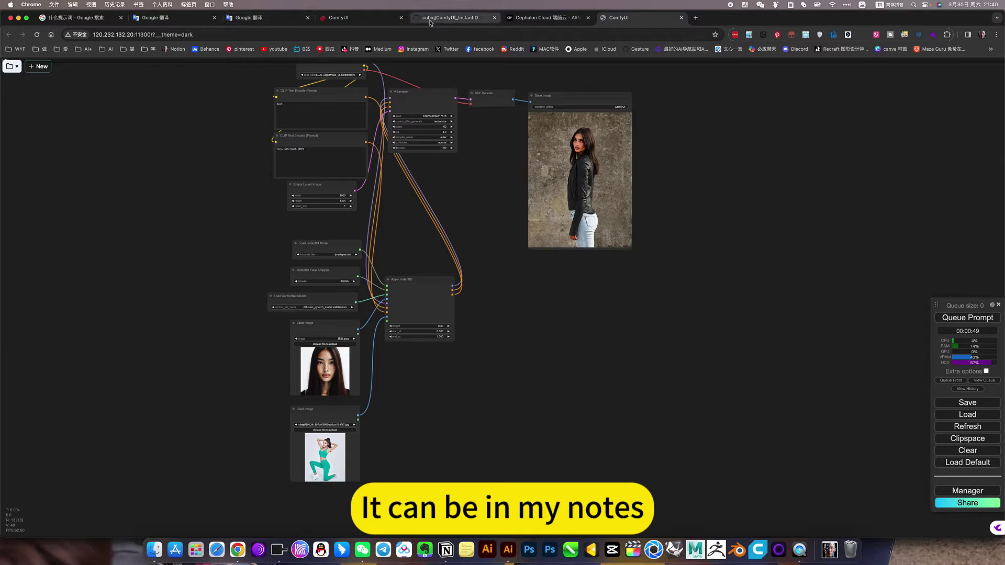
click(376, 21)
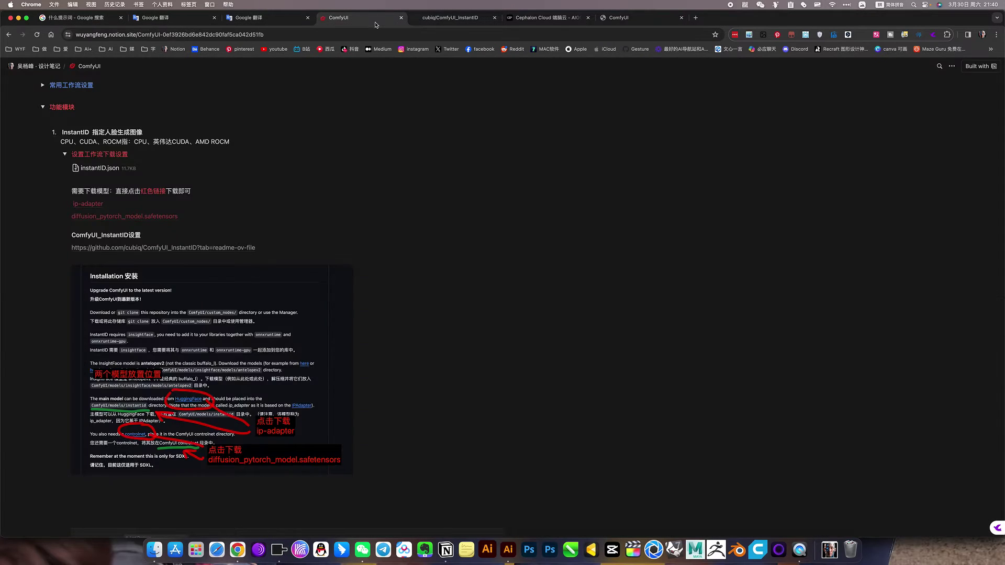
drag(179, 216, 58, 196)
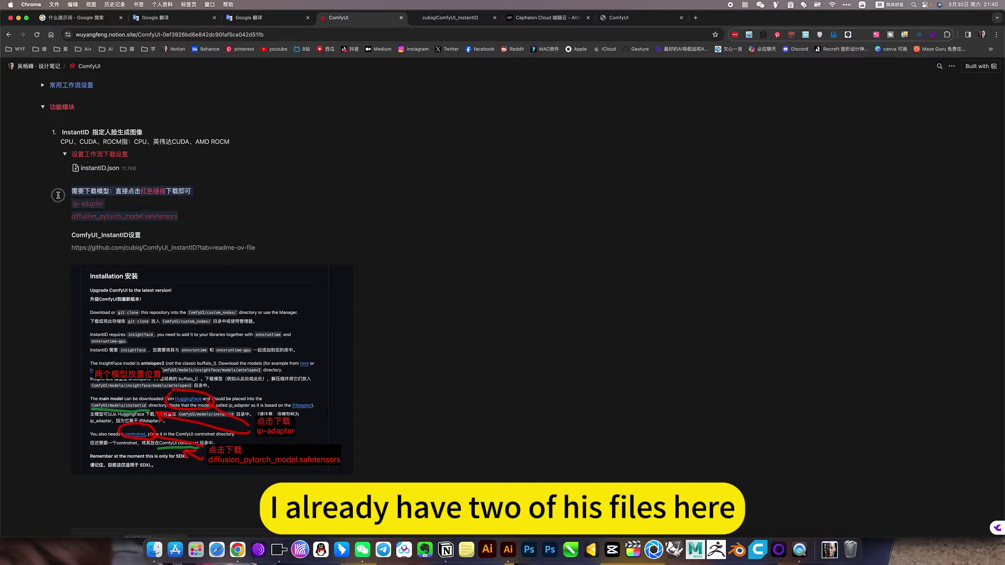
click(203, 203)
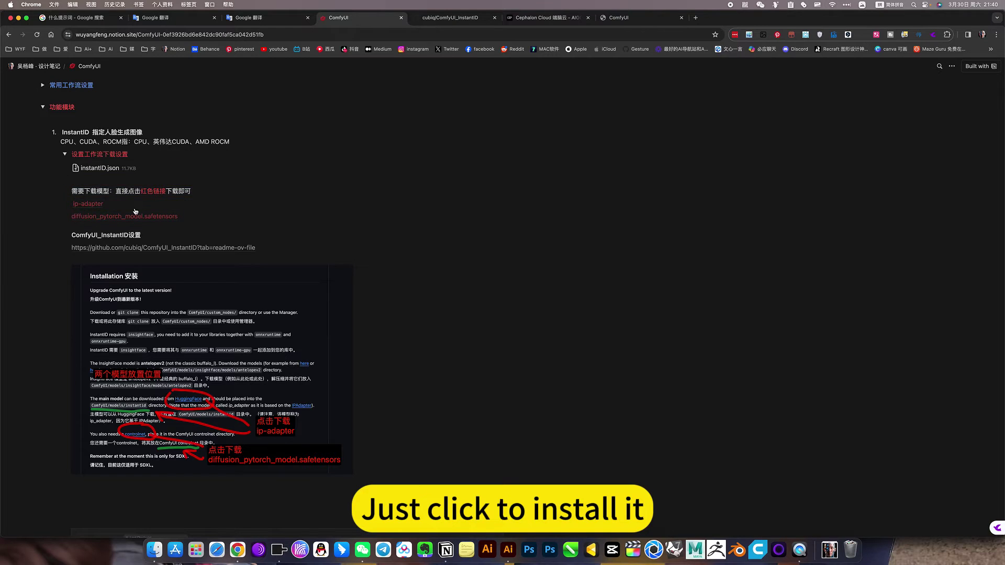
Return to the Illustrator document and review where both downloaded model files belong.
key(ctrl+Up)
click(436, 277)
click(436, 276)
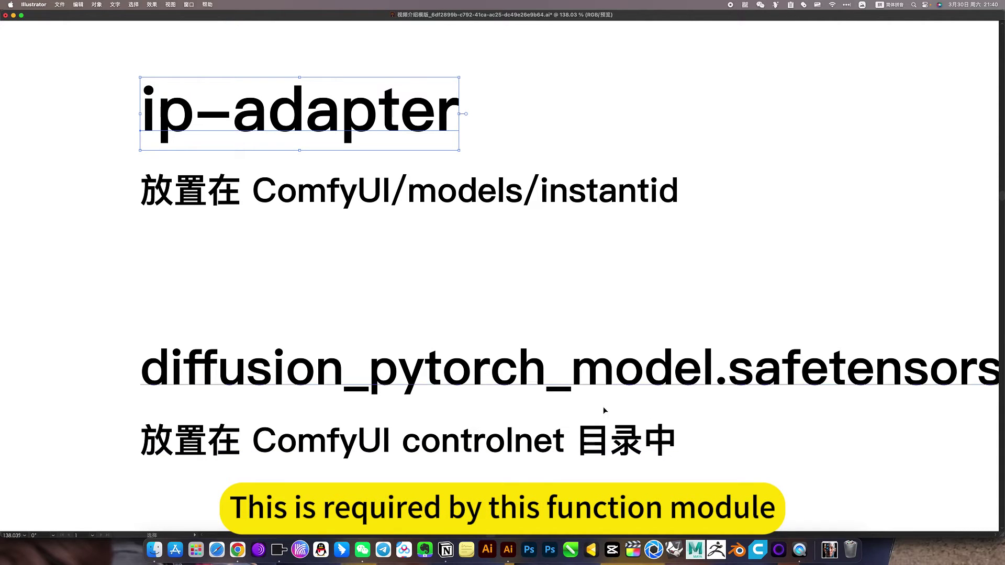
scroll(507, 329, down, 3)
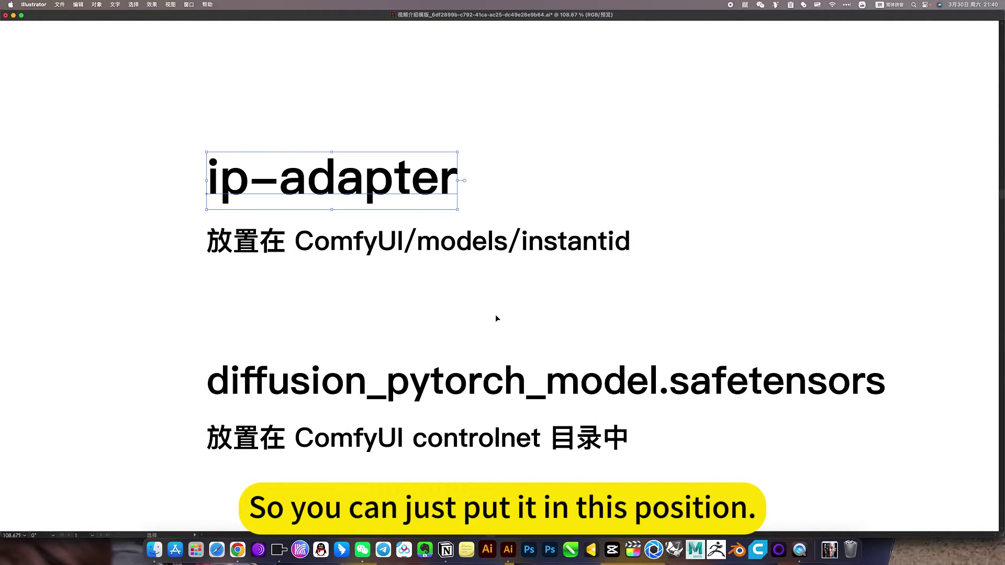
Switch to Chrome and open the cubiq/ComfyUI_InstantID GitHub page to view its installation instructions.
key(ctrl+Up)
click(320, 374)
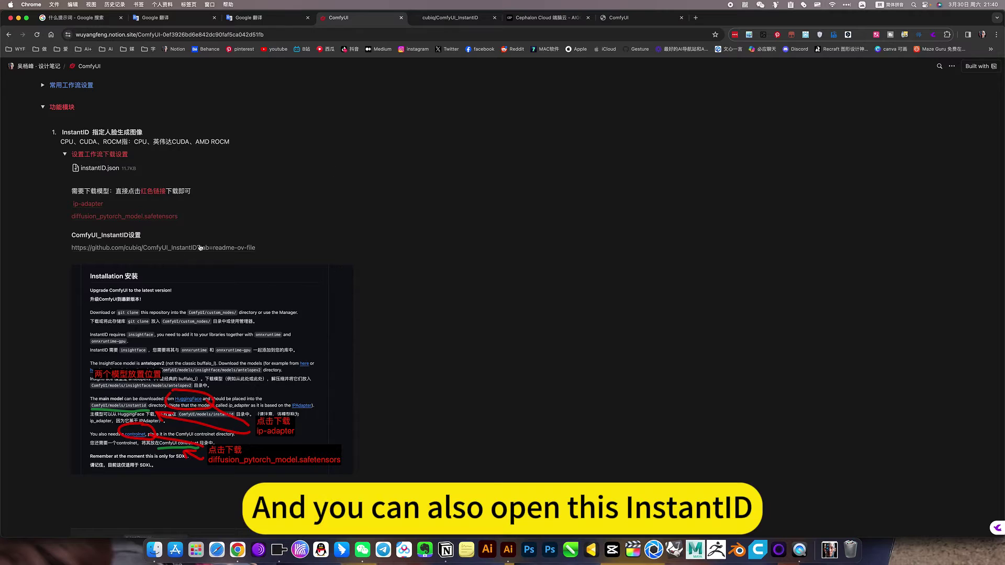
click(442, 20)
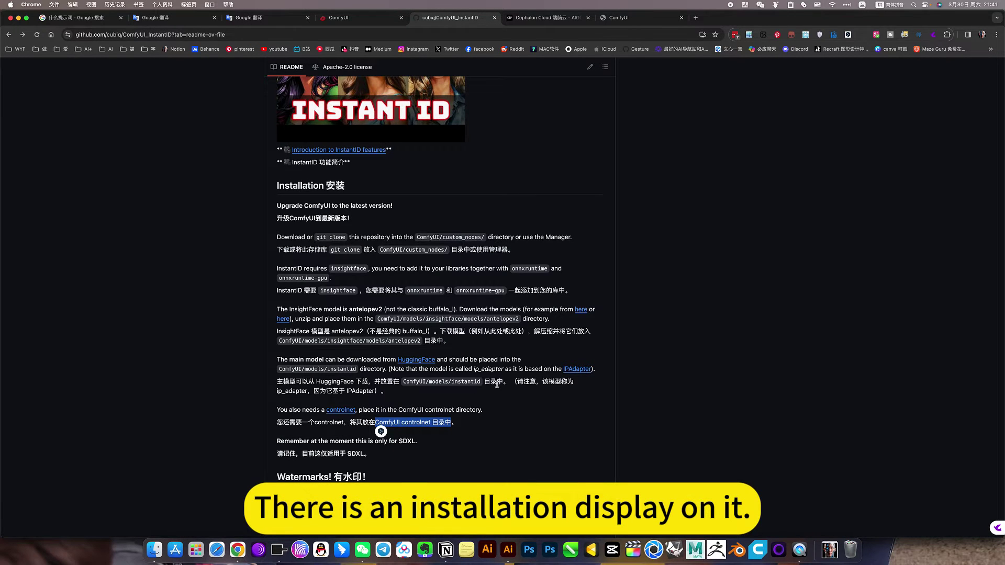
Switch back to Illustrator and compare the Manager-installable instantID extension with the two models that need manual placement.
key(ctrl+Up)
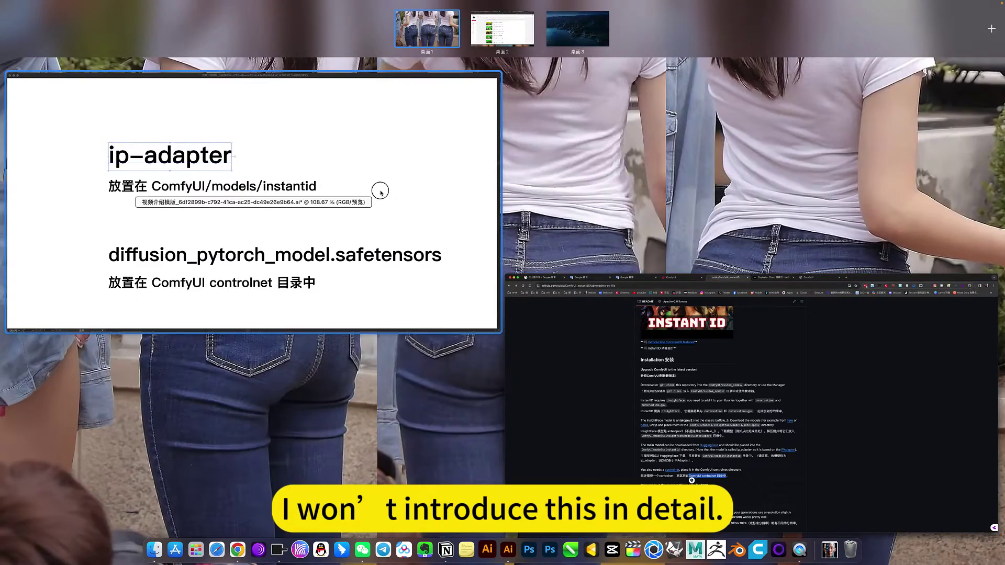
click(381, 193)
scroll(426, 391, down, 5)
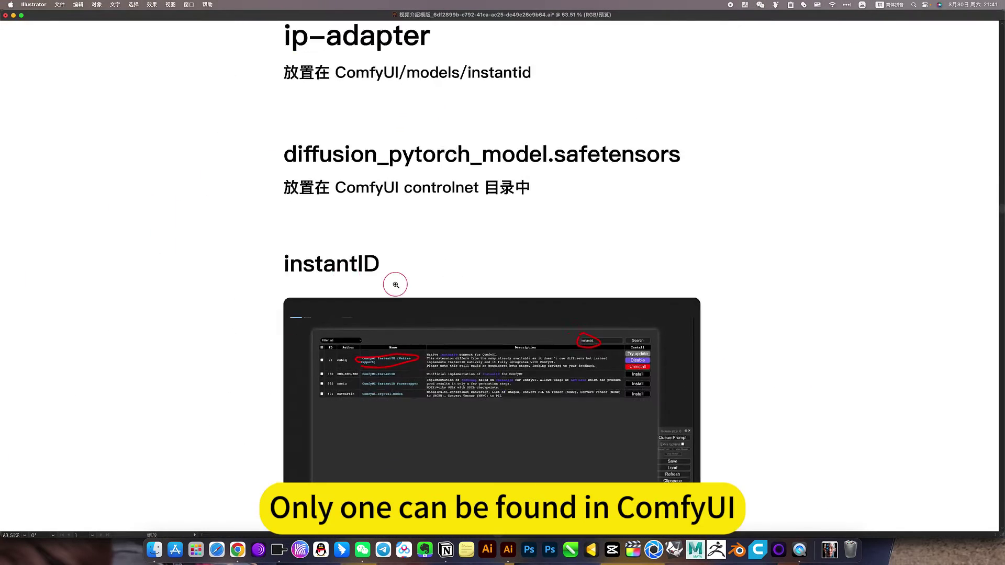
scroll(393, 282, up, 3)
scroll(338, 273, right, 4)
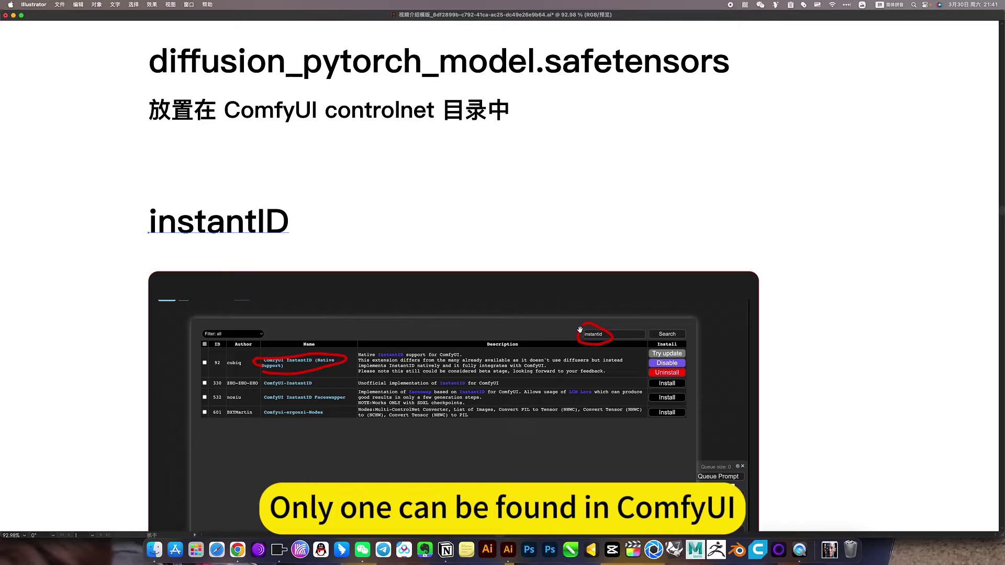
scroll(442, 278, up, 5)
drag(260, 110, 260, 111)
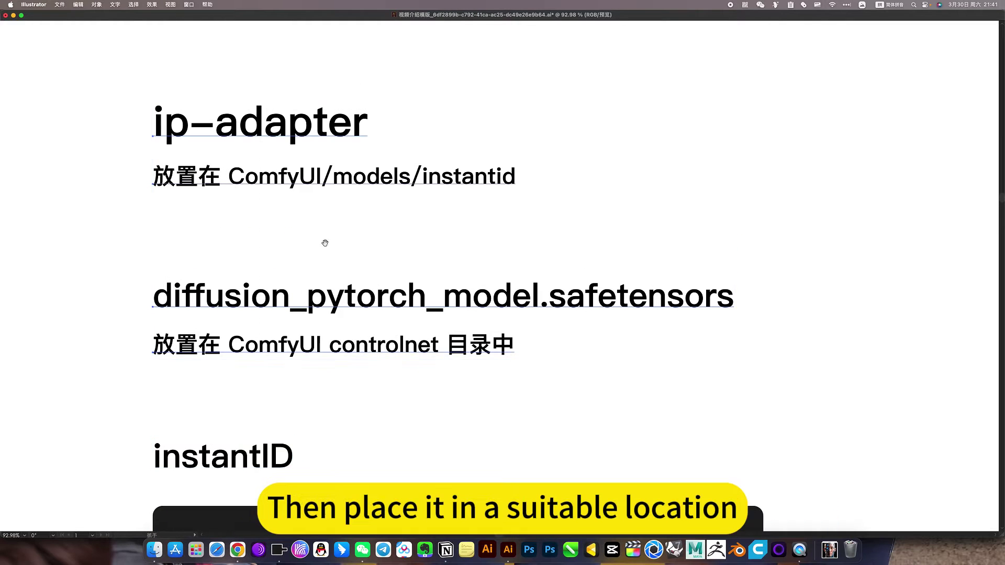
Go back to the instantID face-swap workflow diagram and bring its heading and upper nodes into view.
drag(463, 226, 352, 190)
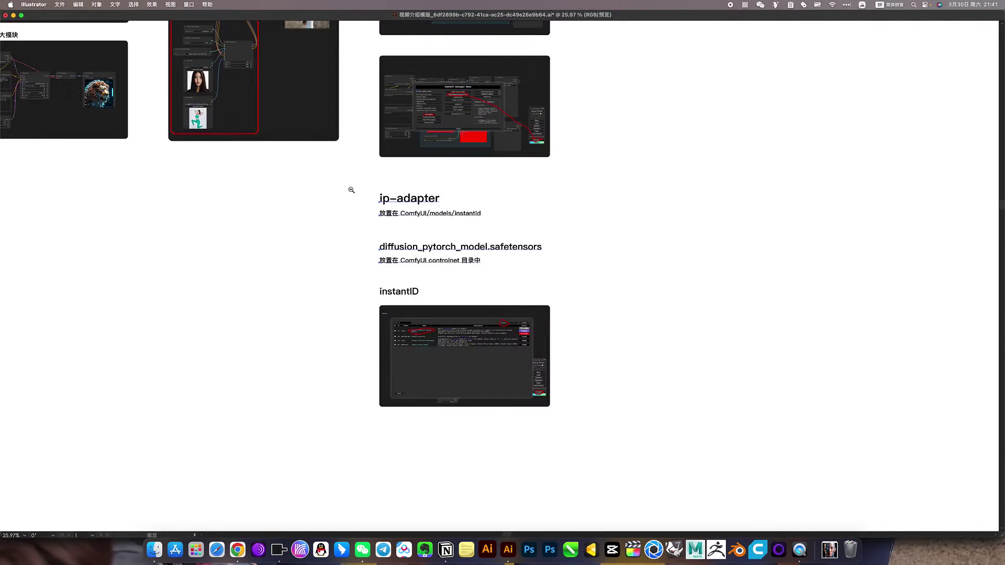
drag(410, 174, 559, 353)
scroll(390, 260, up, 6)
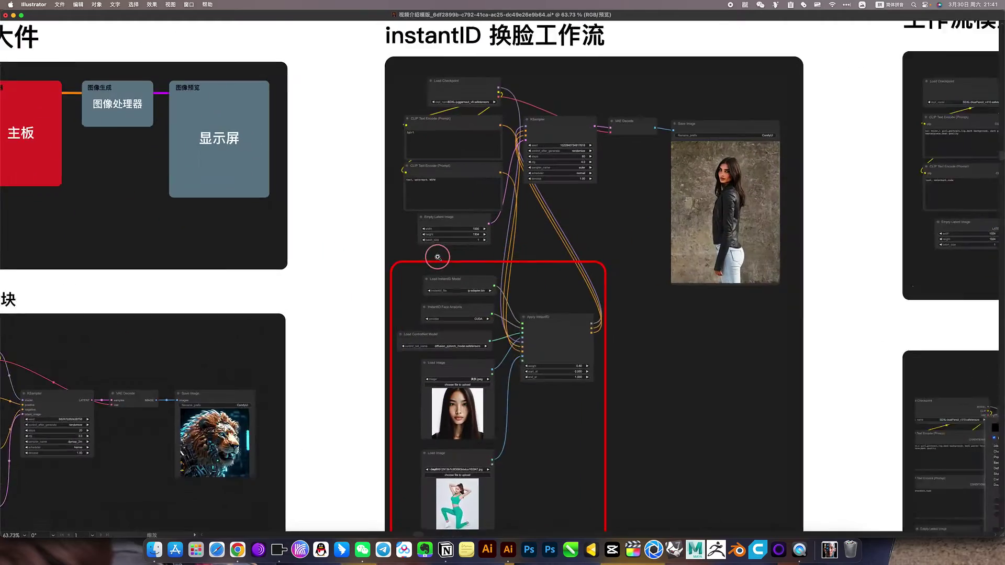
scroll(453, 289, up, 5)
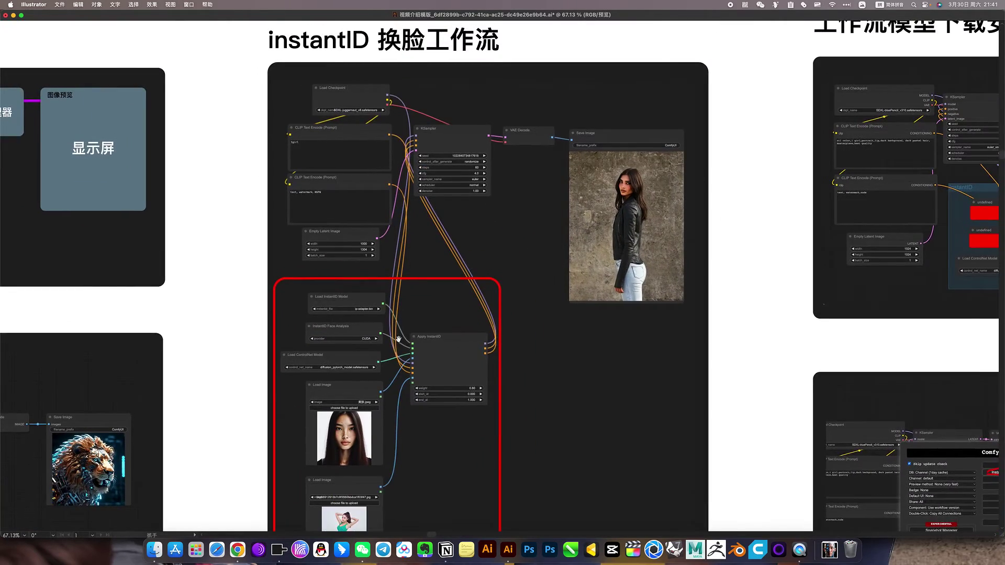
scroll(354, 209, up, 3)
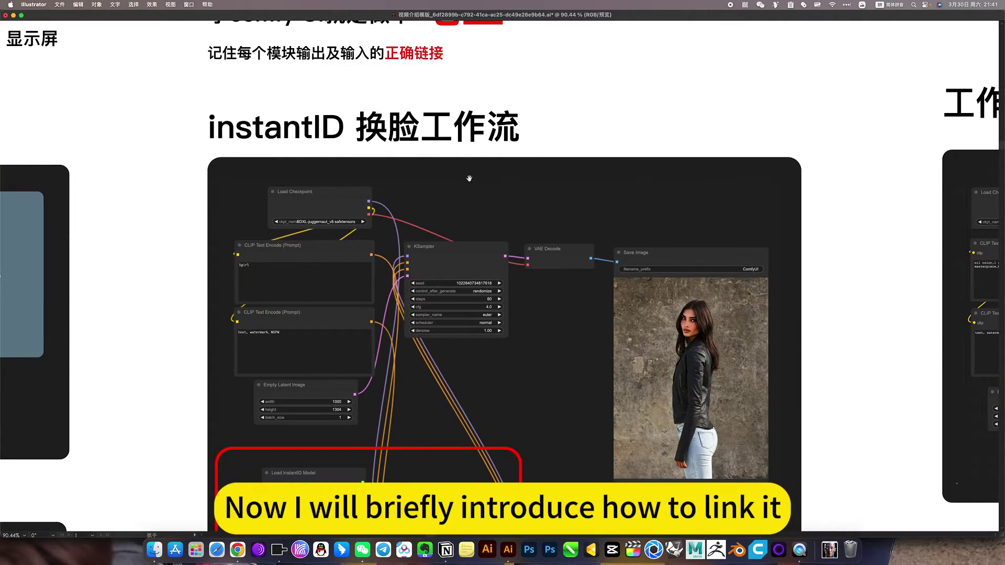
Switch to Chrome and bring the connected InstantID workflow into view on the ComfyUI page.
drag(491, 197, 495, 44)
key(ctrl+Up)
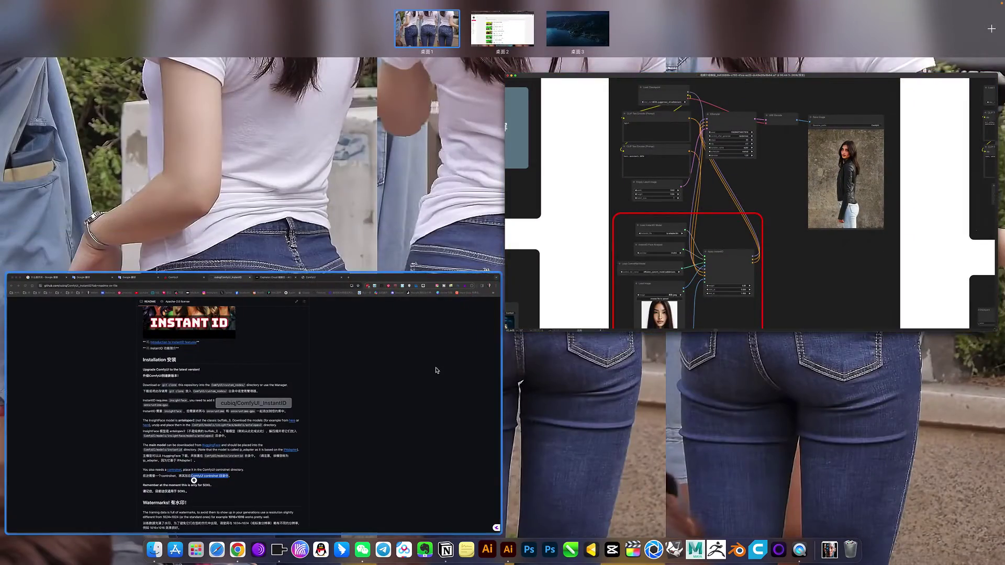
click(436, 370)
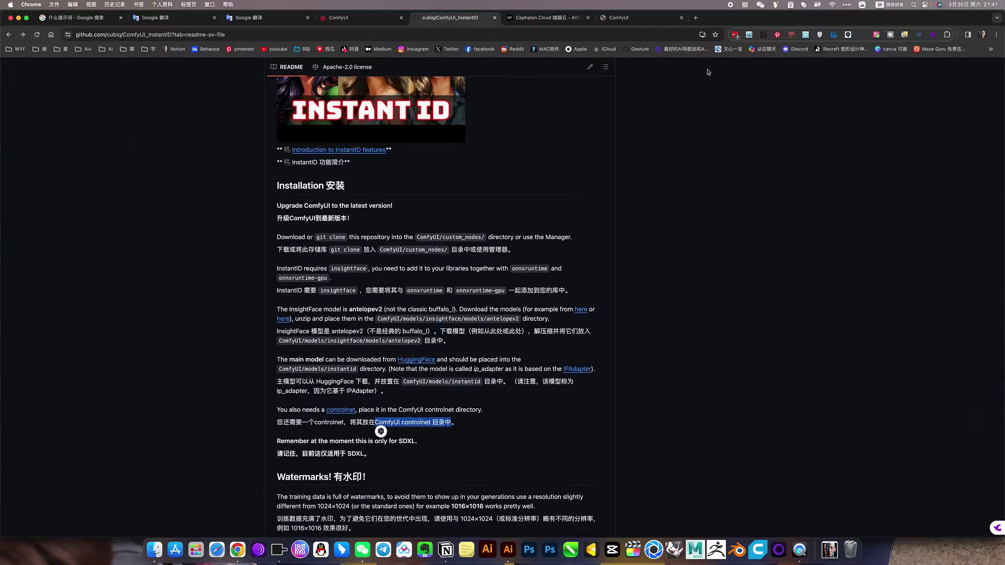
click(636, 15)
drag(484, 273, 516, 357)
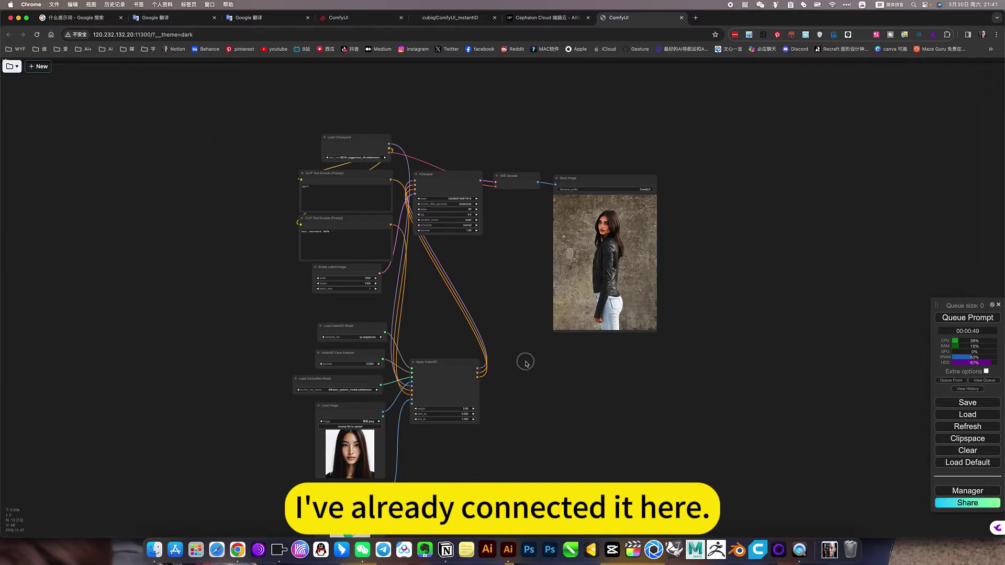
drag(481, 311, 490, 212)
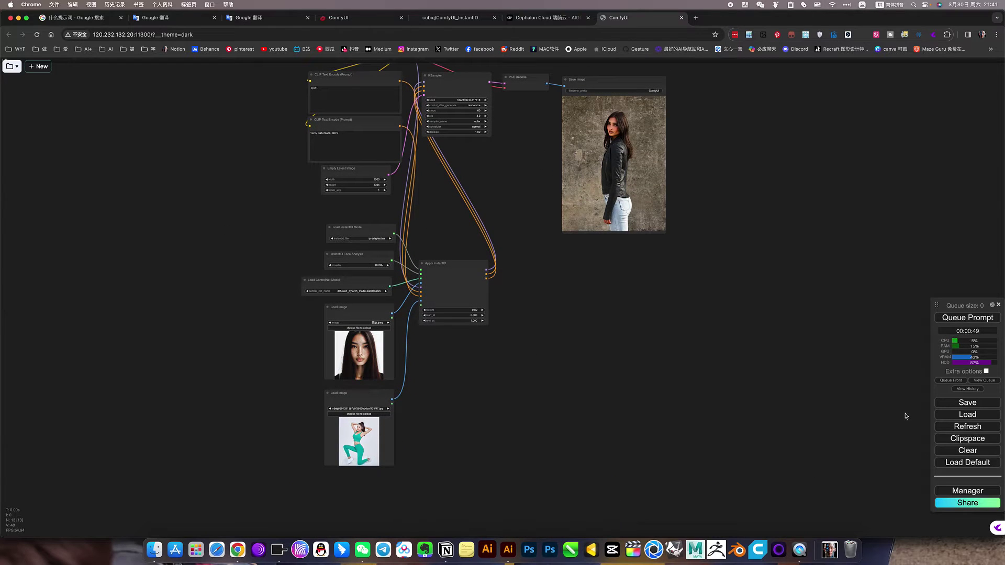
Replace the current graph with ComfyUI's default workflow and view its basic modules.
click(964, 462)
click(569, 84)
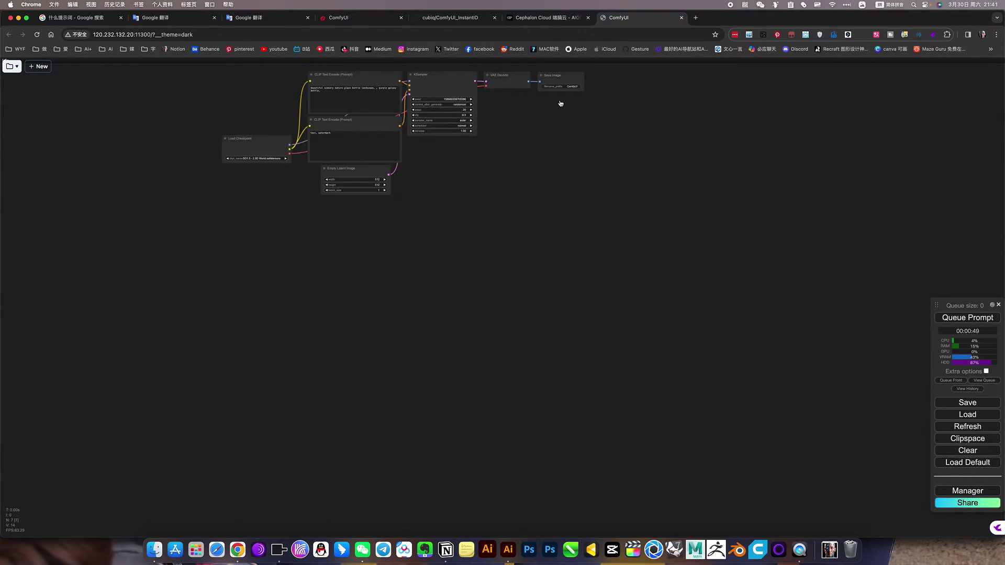
drag(467, 215, 494, 370)
scroll(452, 246, down, 3)
scroll(451, 246, up, 11)
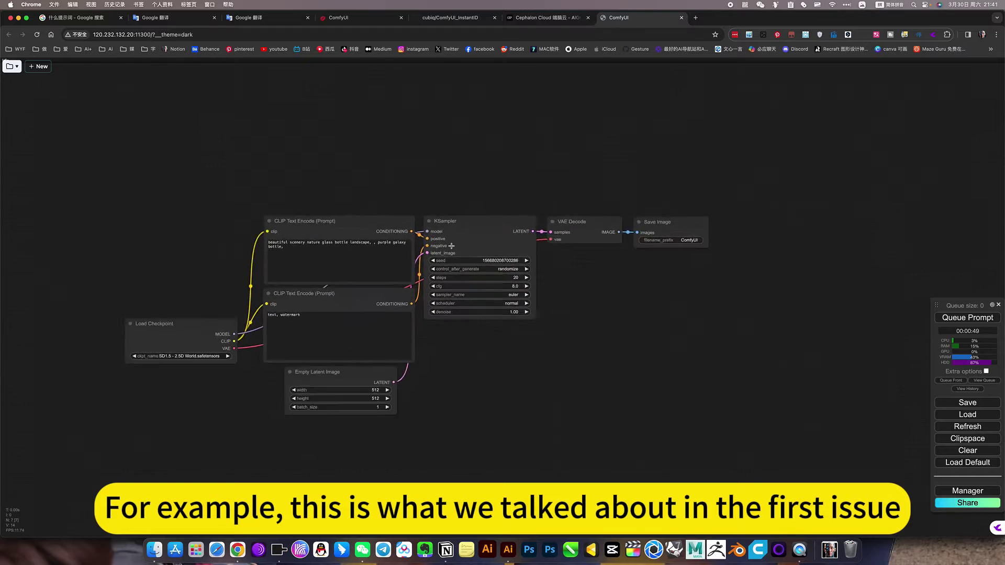
scroll(451, 246, down, 3)
Move Load Checkpoint above the prompt nodes and spread KSampler, VAE Decode and Save Image further to the right.
drag(213, 324, 386, 162)
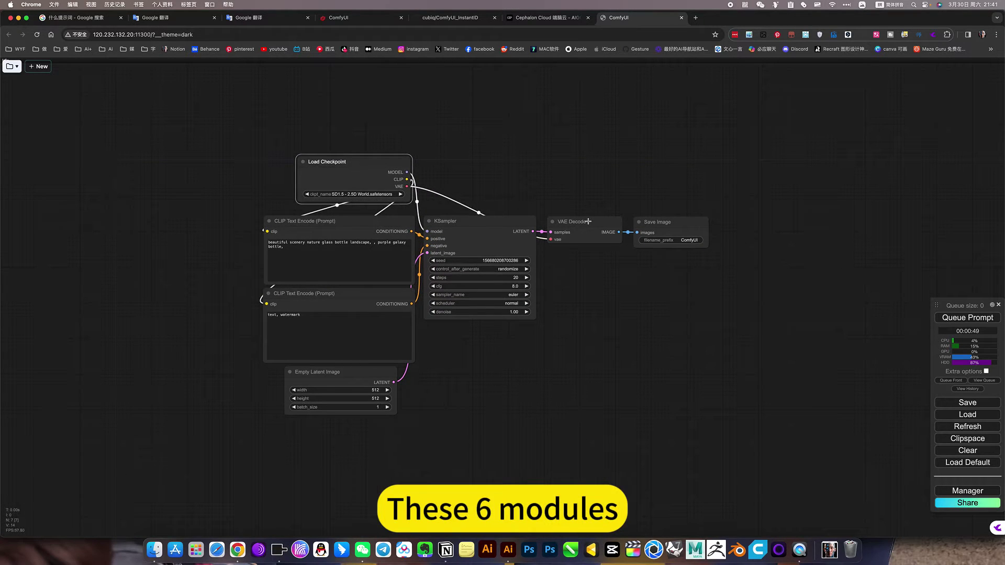
drag(675, 222, 764, 223)
drag(613, 221, 701, 222)
drag(466, 225, 536, 227)
drag(486, 378, 453, 282)
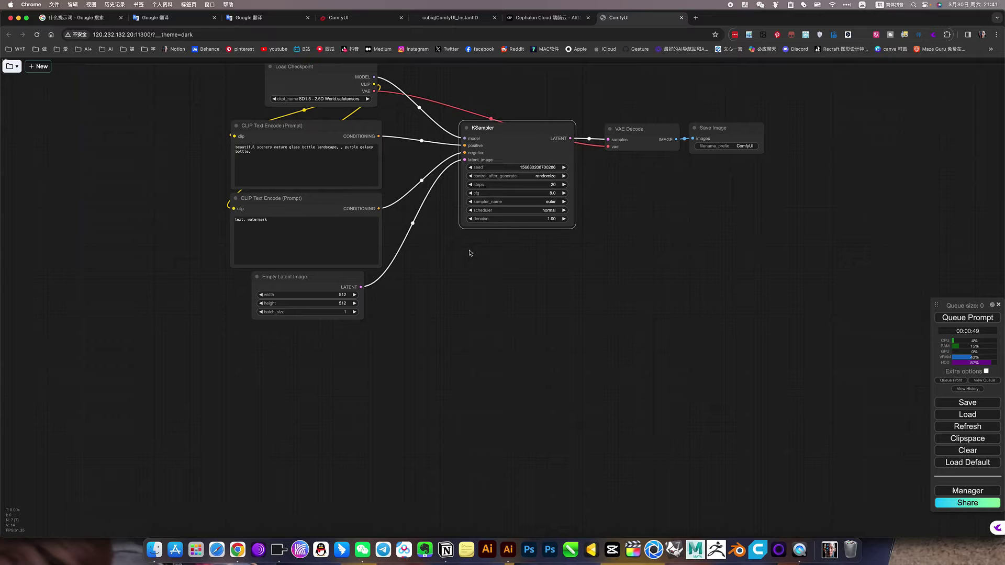
drag(401, 160, 402, 204)
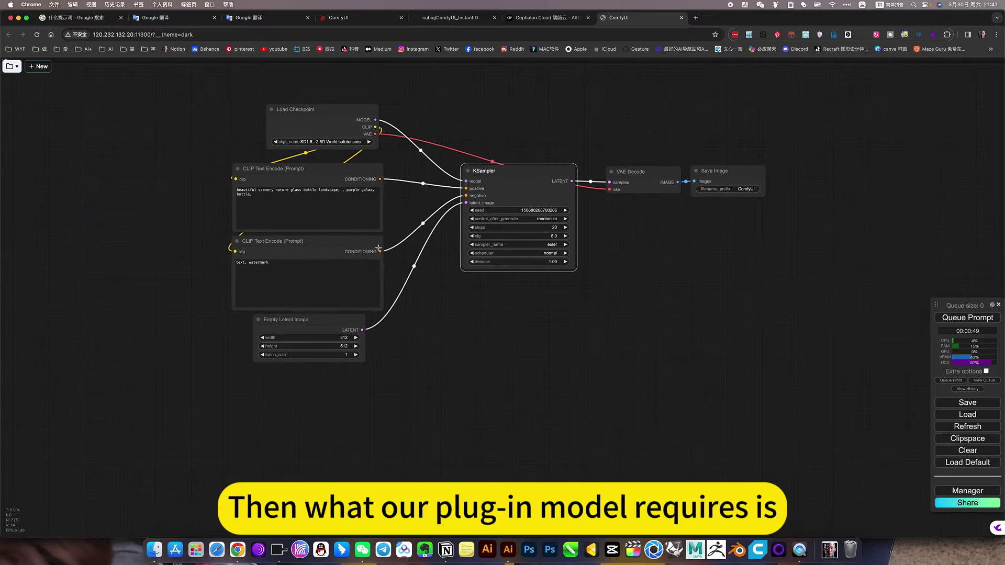
Set the Load Checkpoint model to SDXL-juggernaut_v8.safetensors.
click(338, 142)
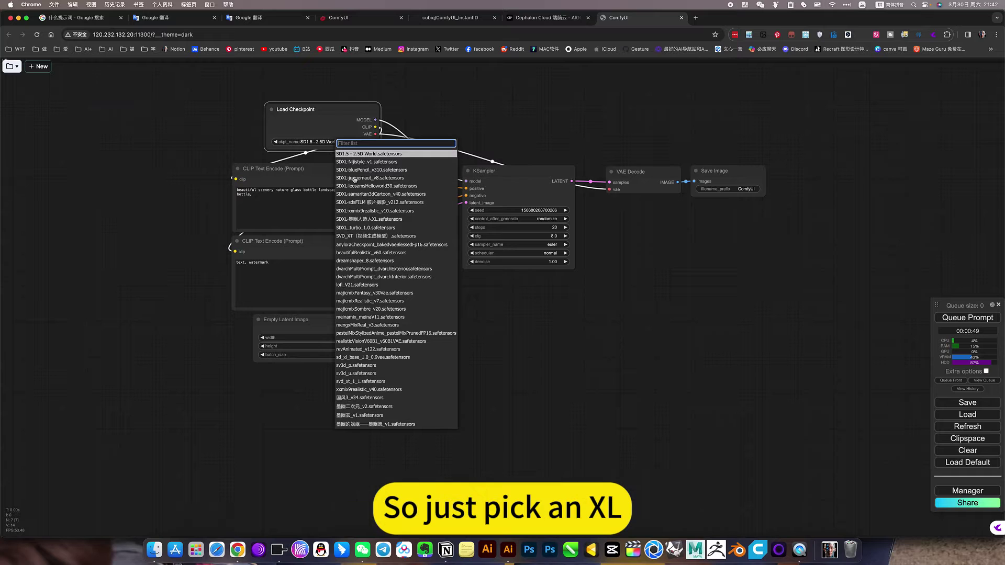
click(349, 179)
click(401, 309)
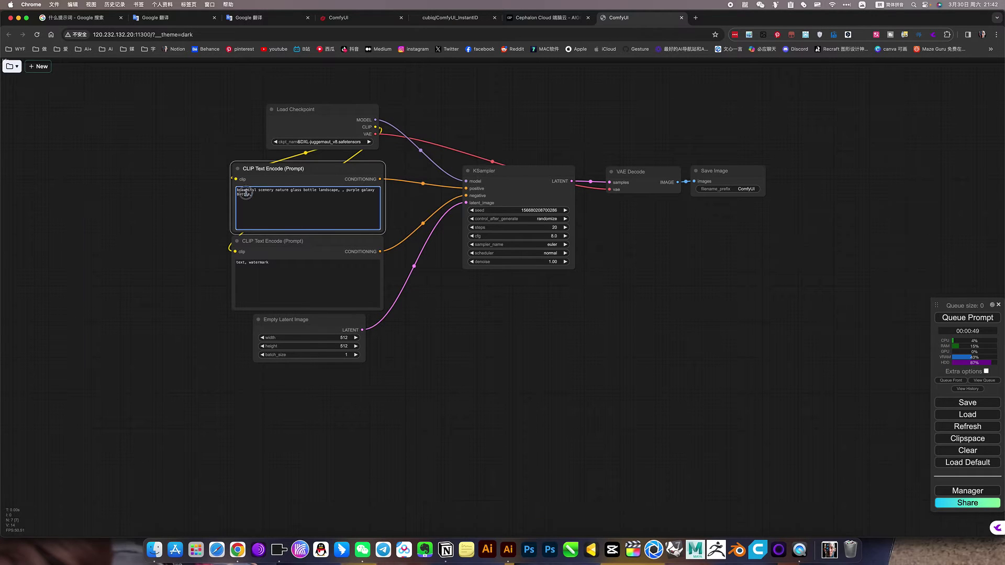
Replace the upper CLIP Text Encode prompt with "1girl".
drag(237, 194, 258, 195)
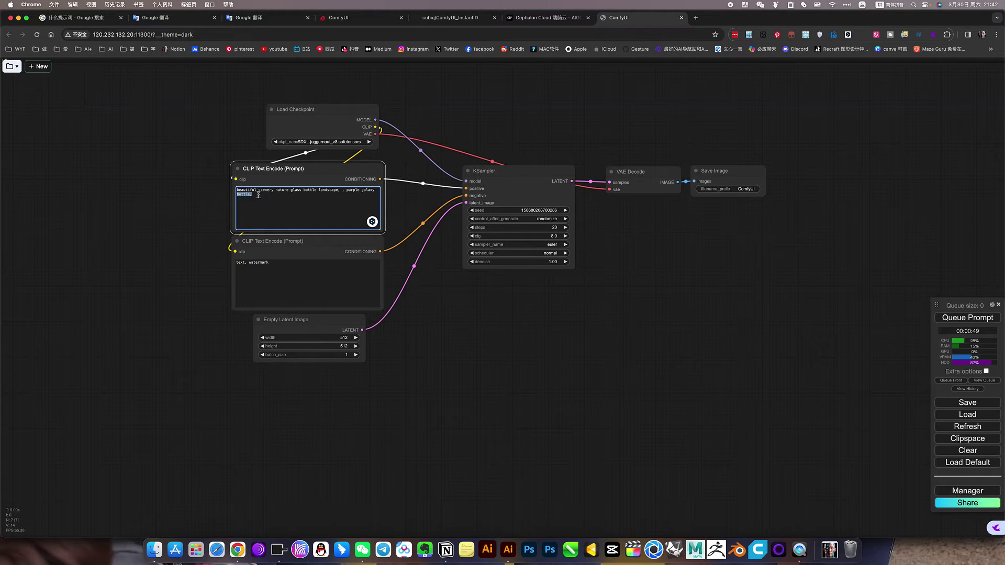
key(super+a)
key(BackSpace)
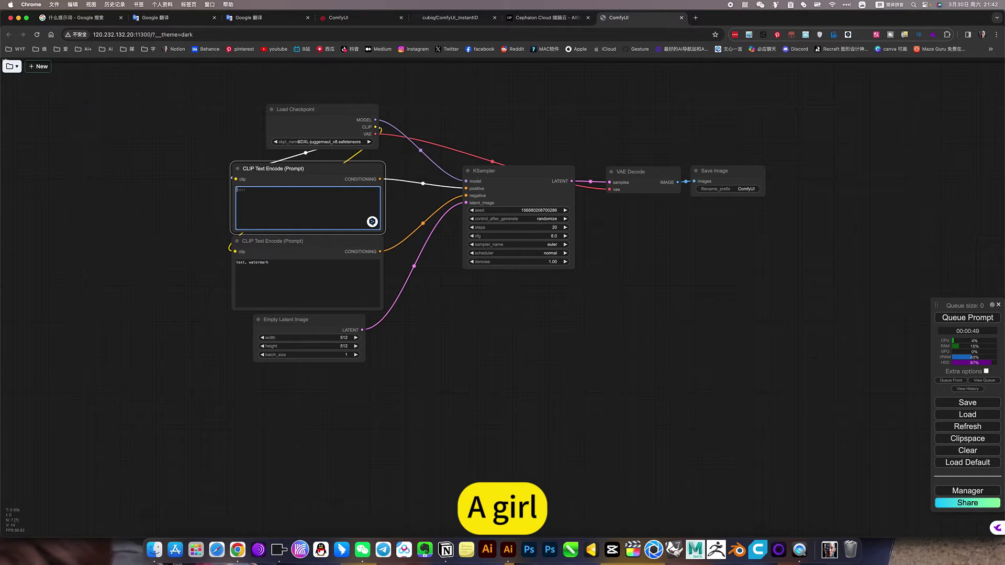
text(1girl)
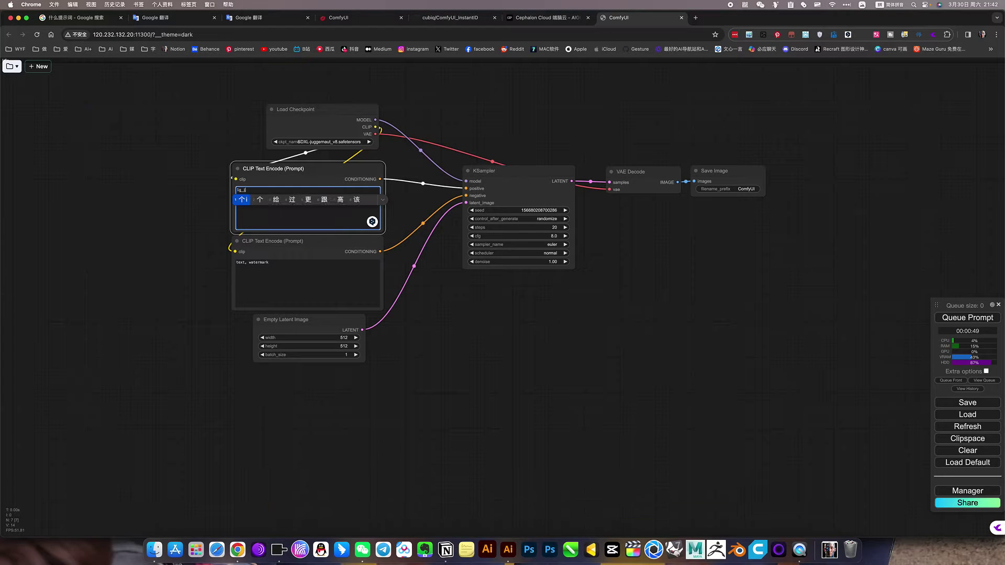
Append "nswf" to the "text, watermark" prompt in the lower CLIP Text Encode node.
click(272, 263)
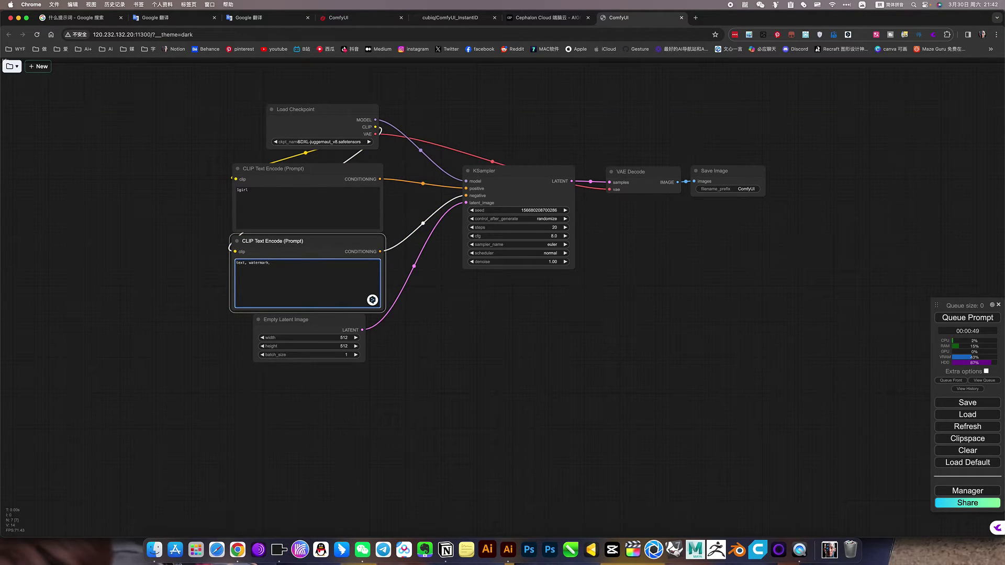
text(nsw)
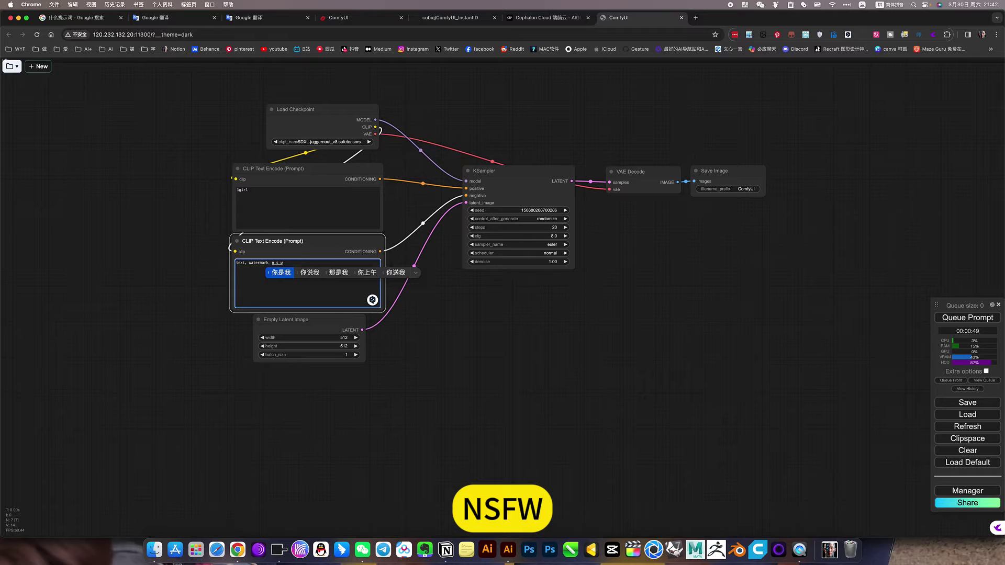
text(f)
key(Return)
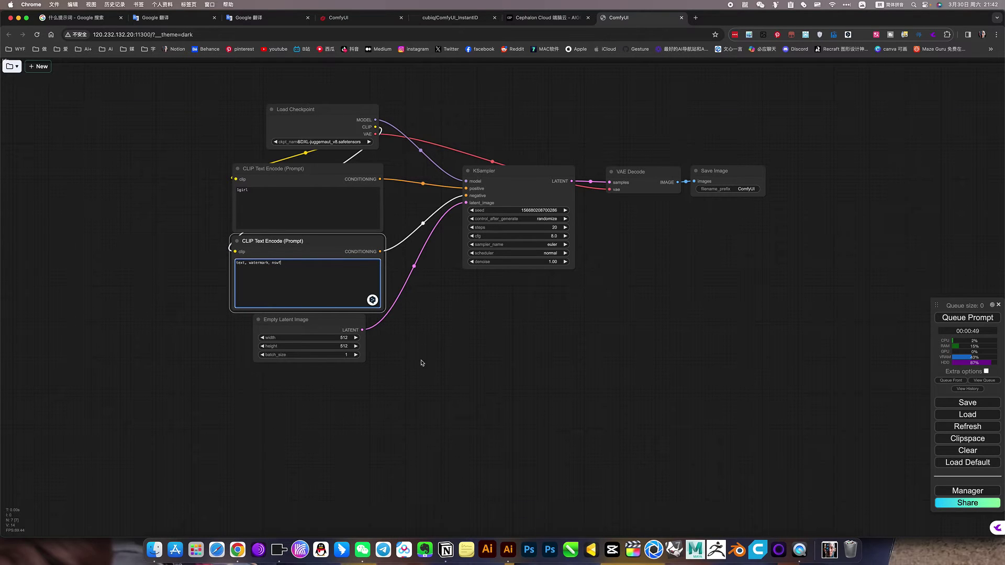
Add an Apply InstantID node from the InstantID category in the empty area below KSampler.
drag(411, 347, 375, 298)
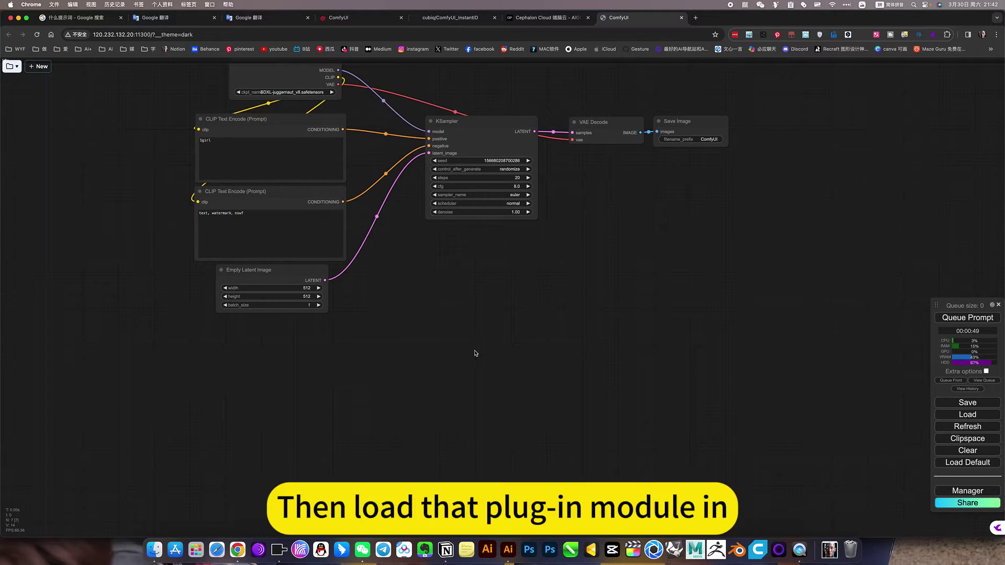
drag(475, 353, 471, 308)
right_click(448, 277)
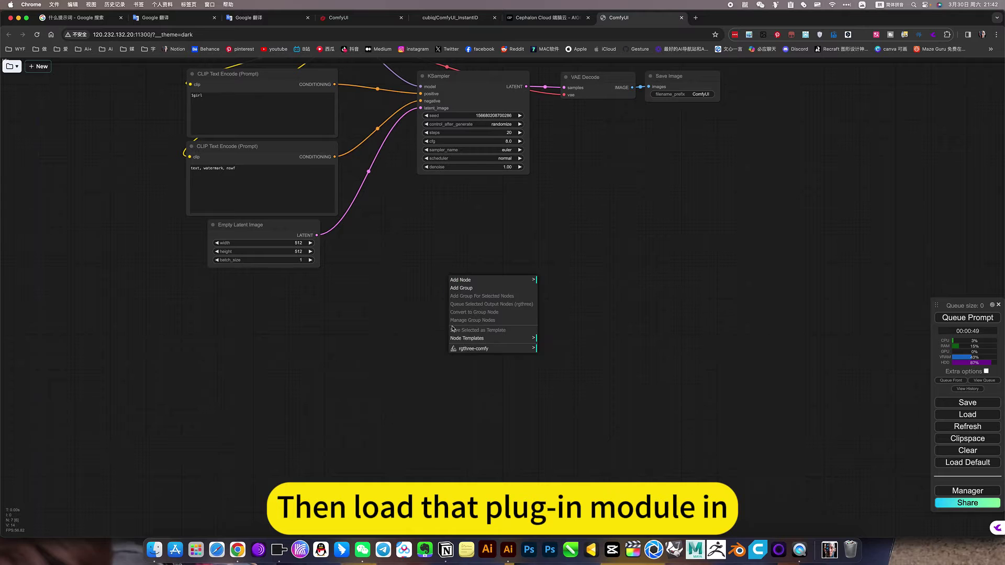
click(479, 281)
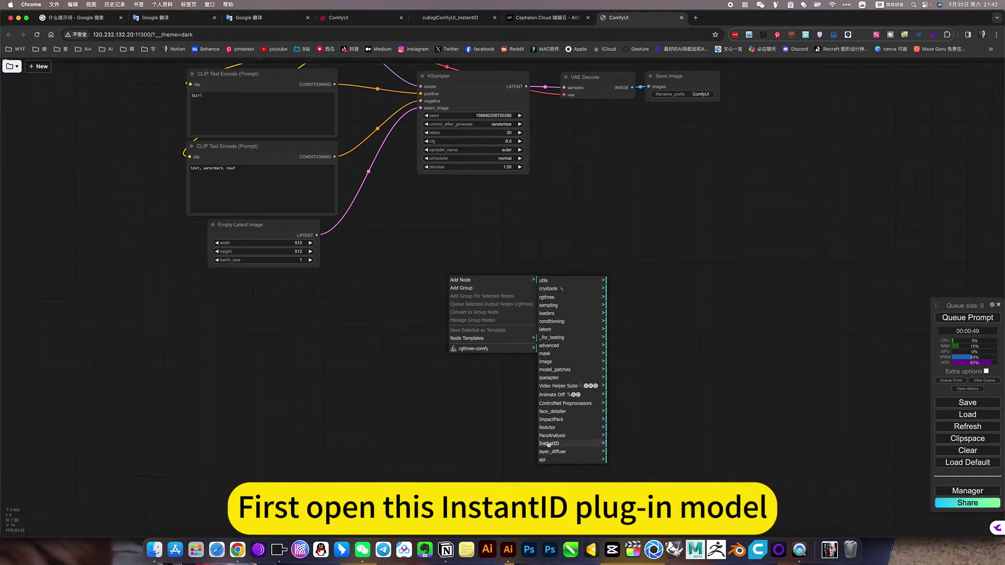
click(549, 443)
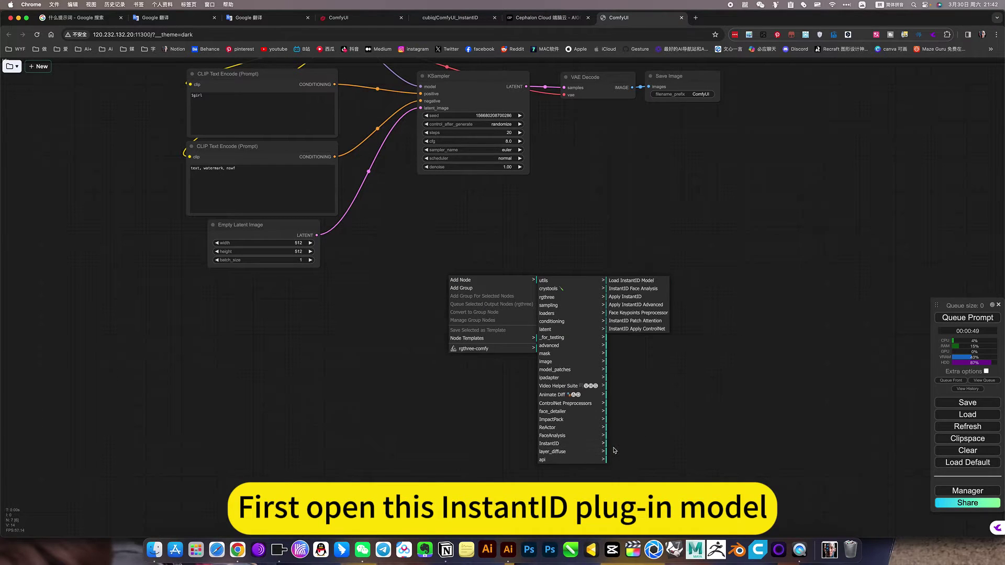
click(626, 297)
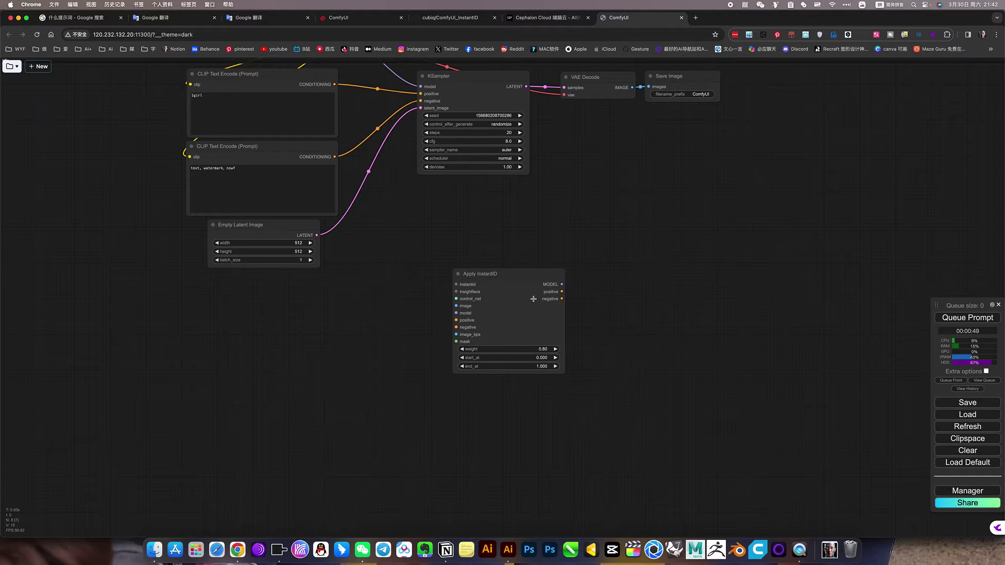
Move the Apply InstantID node further down, leaving free space between it and KSampler.
drag(502, 278, 472, 369)
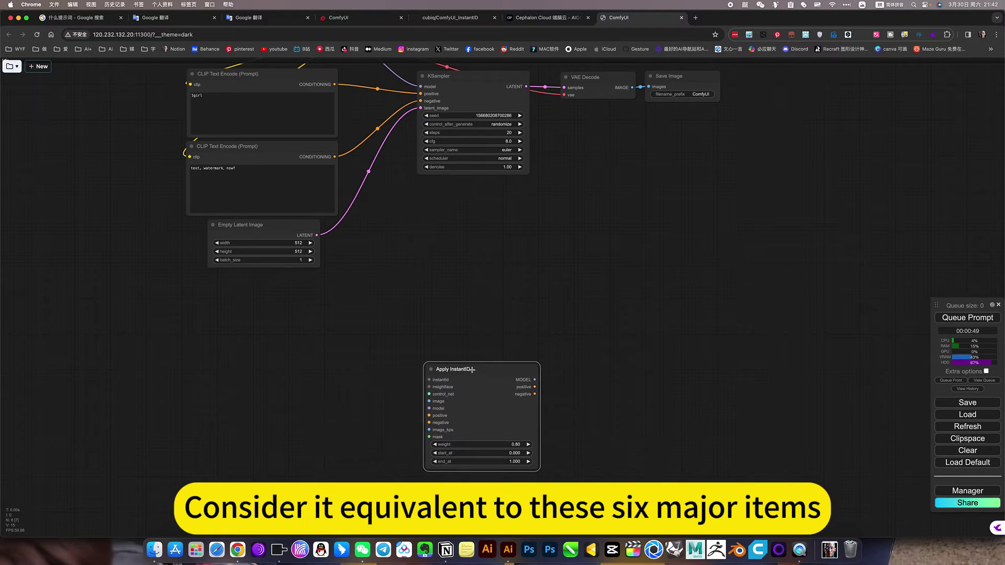
drag(549, 312, 541, 436)
drag(704, 379, 634, 409)
drag(462, 378, 499, 196)
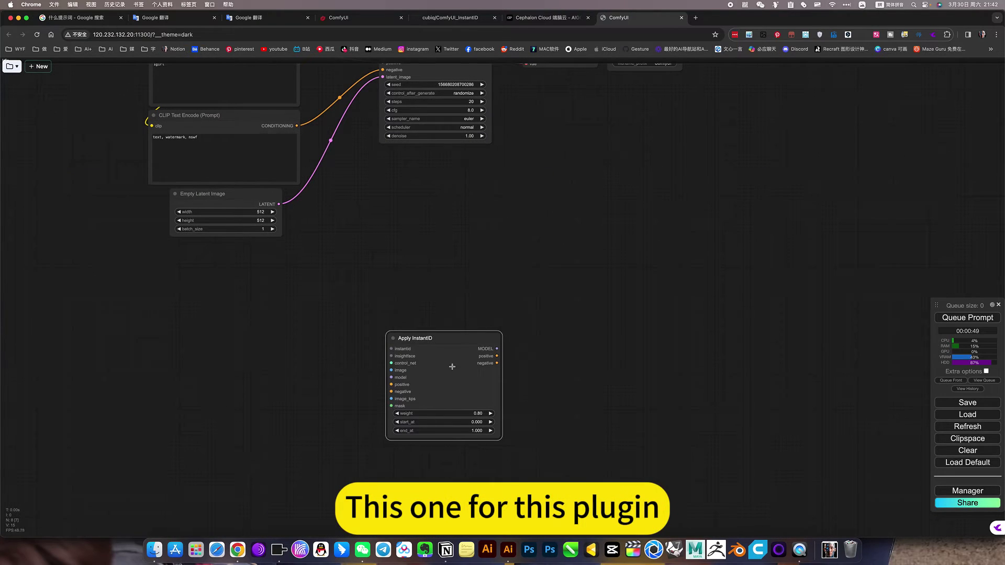
drag(455, 368, 452, 395)
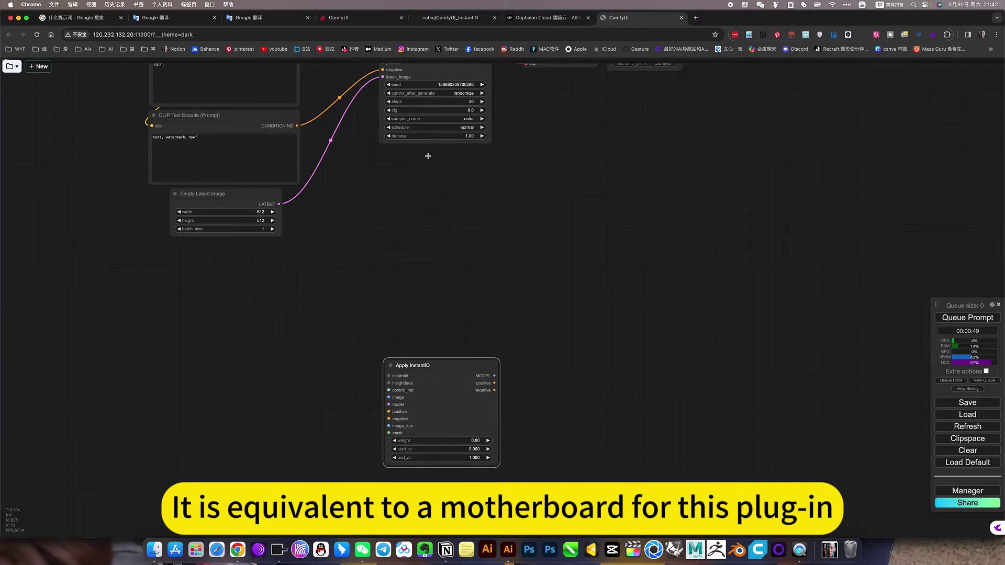
Add a Load InstantID Model node linked to Apply InstantID's instantid input and place it to that node's left.
drag(429, 332, 526, 286)
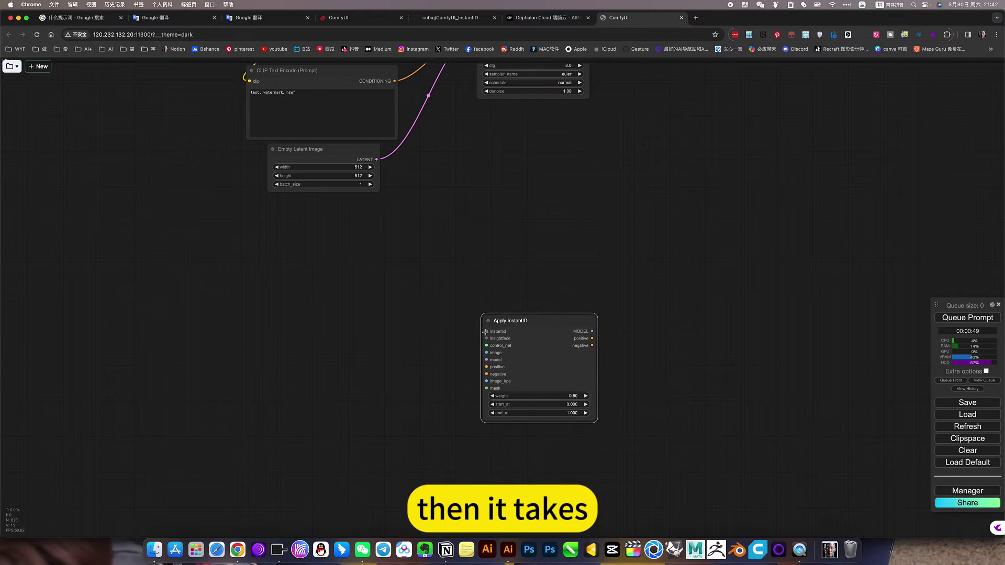
drag(486, 331, 403, 315)
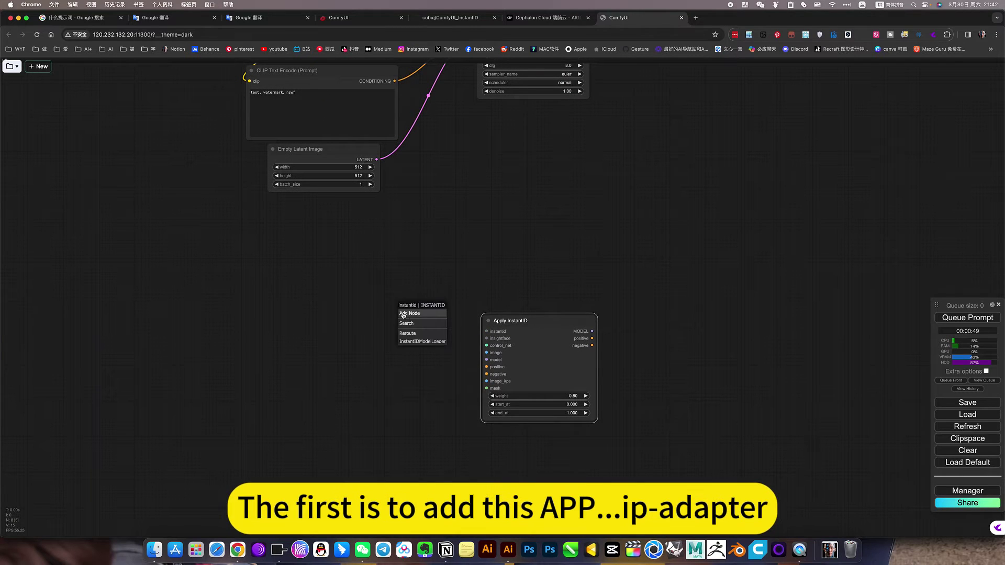
click(411, 342)
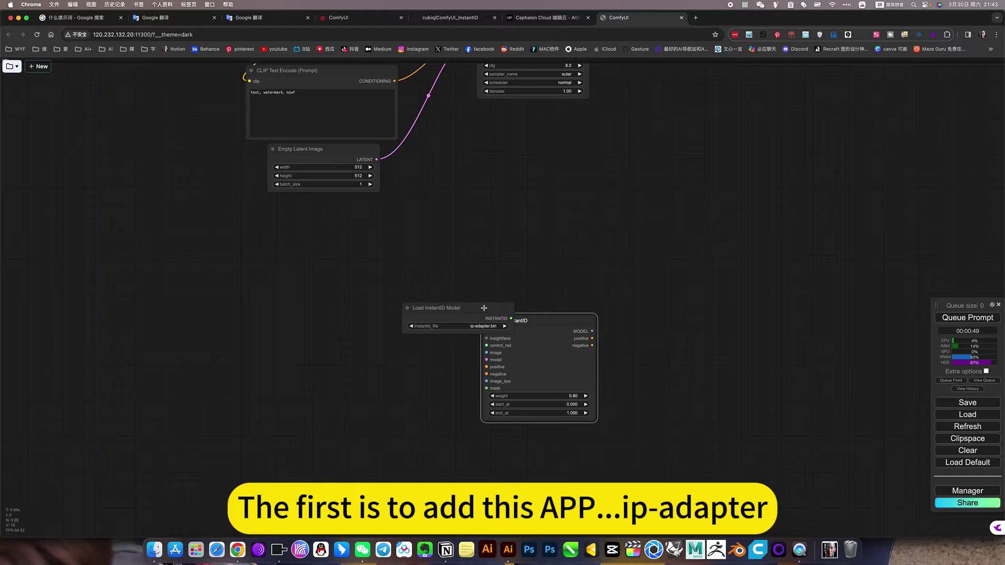
drag(483, 309, 418, 308)
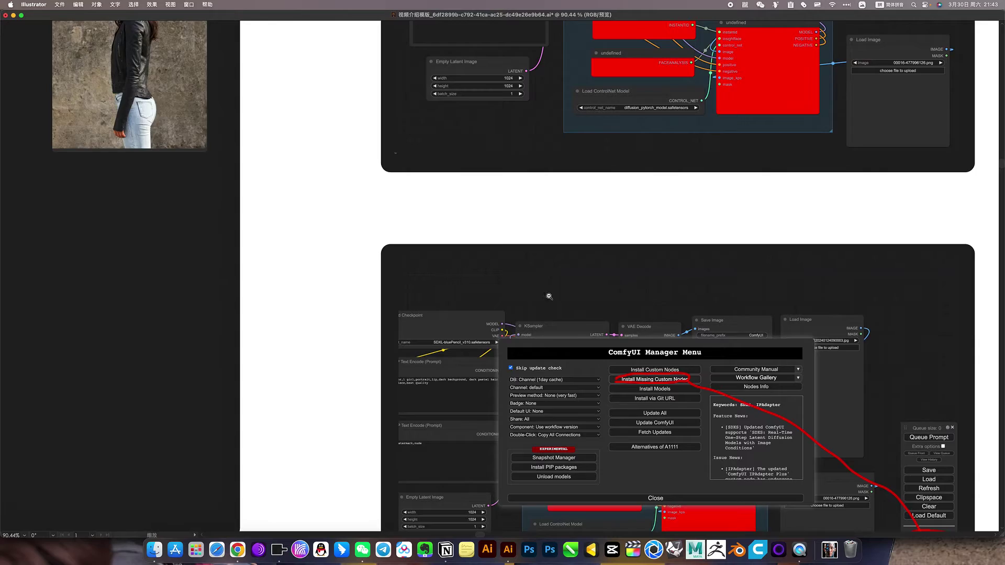
Review the ip-adapter file's placement folder in the Illustrator document, and return to the ComfyUI page in Chrome.
drag(548, 296, 473, 294)
drag(560, 250, 455, 164)
drag(518, 424, 516, 198)
drag(417, 244, 463, 247)
scroll(463, 247, up, 1)
click(424, 210)
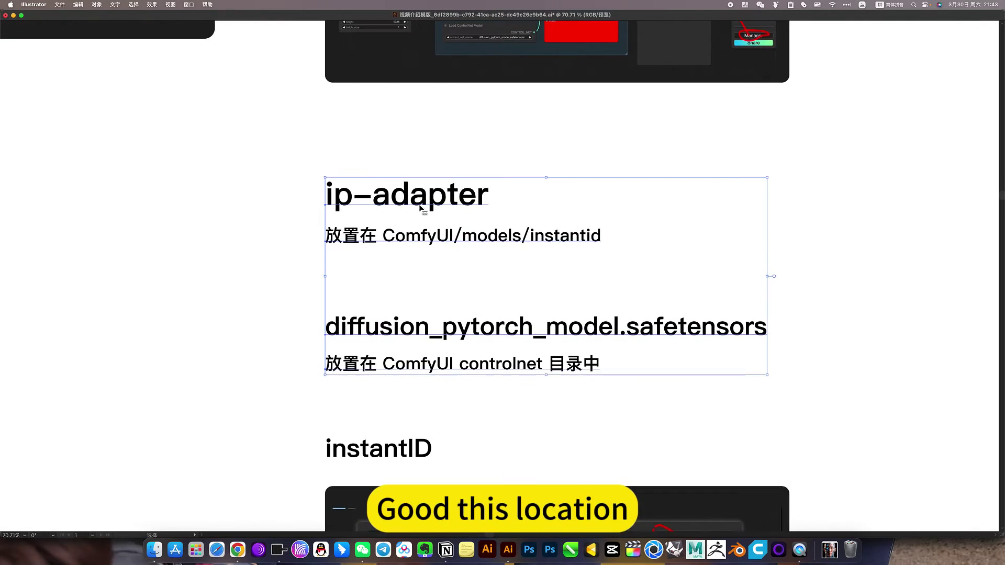
key(ctrl+Up)
click(435, 445)
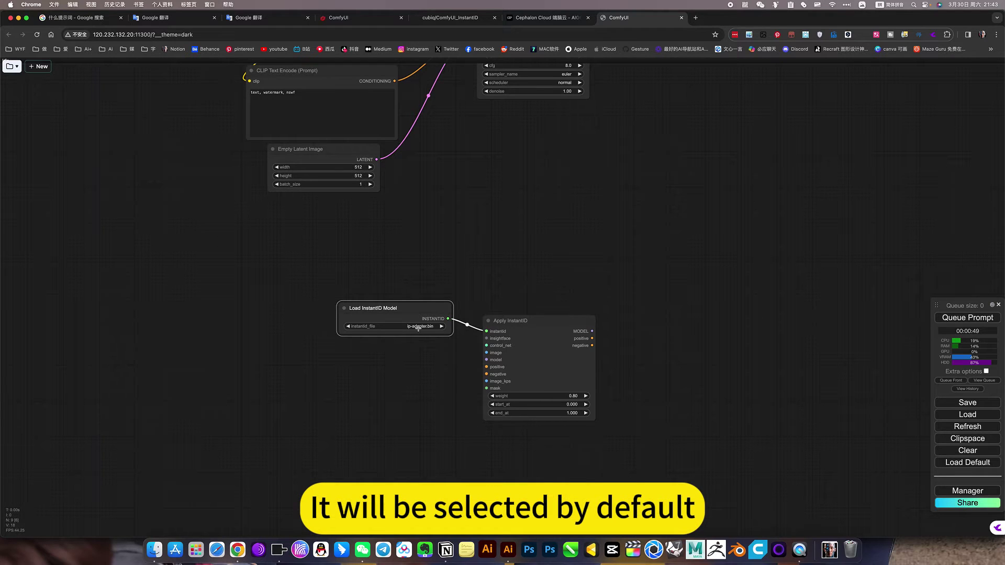
Add an InstantID Face Analysis node linked to Apply InstantID's insightface input, with its provider set to ROCM.
click(431, 376)
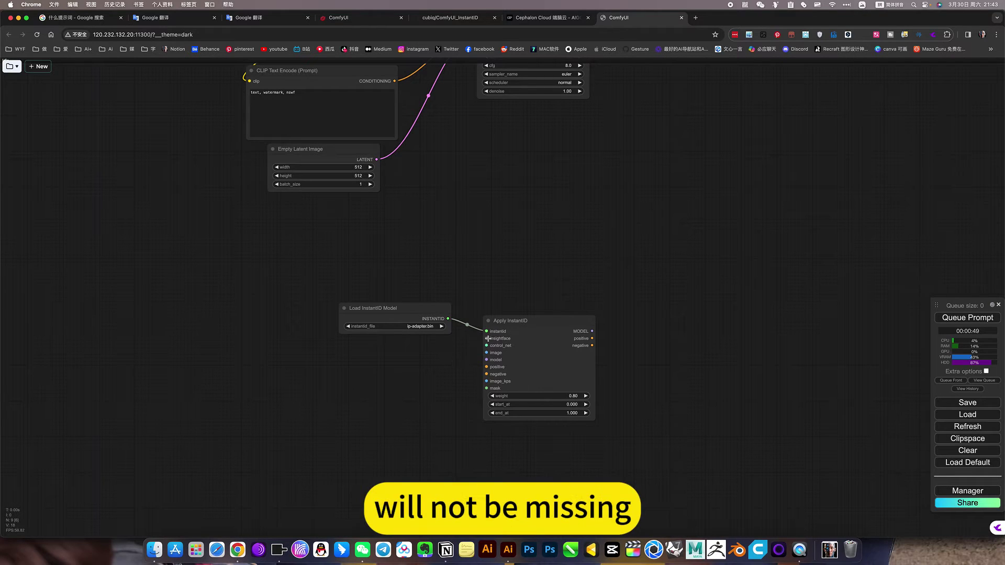
drag(486, 338, 369, 353)
click(449, 387)
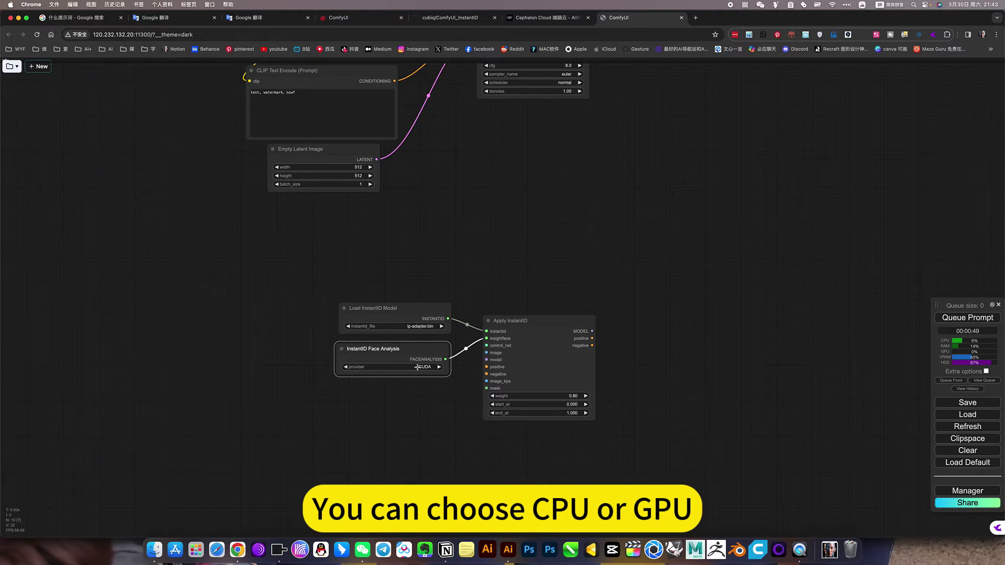
click(430, 366)
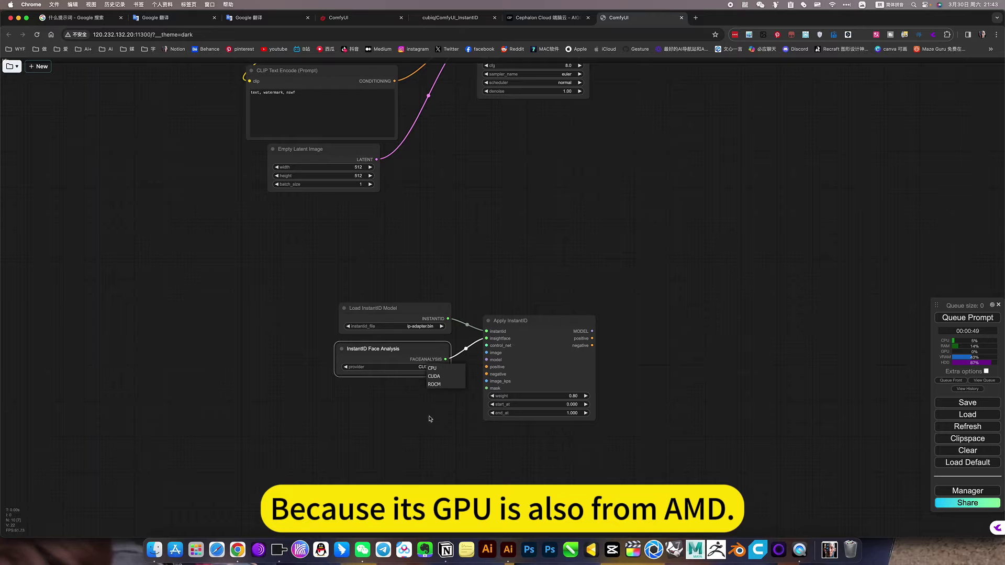
click(432, 384)
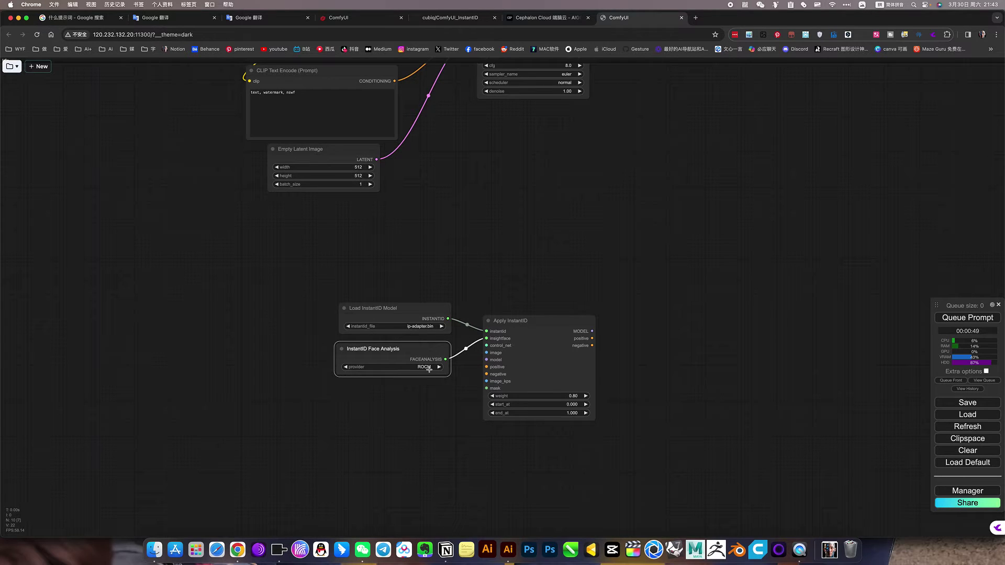
Set the InstantID Face Analysis node's provider to CUDA.
click(429, 366)
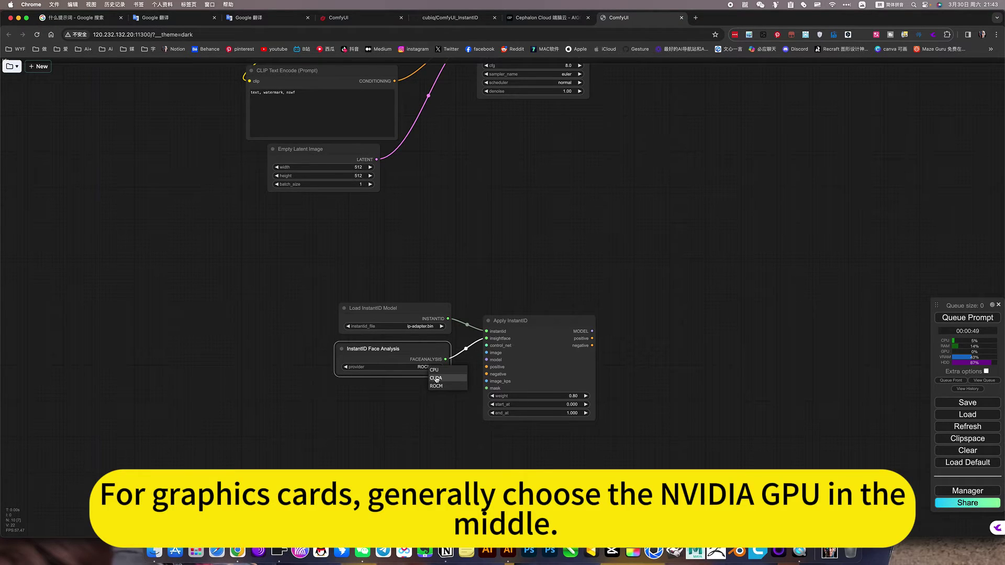
click(436, 379)
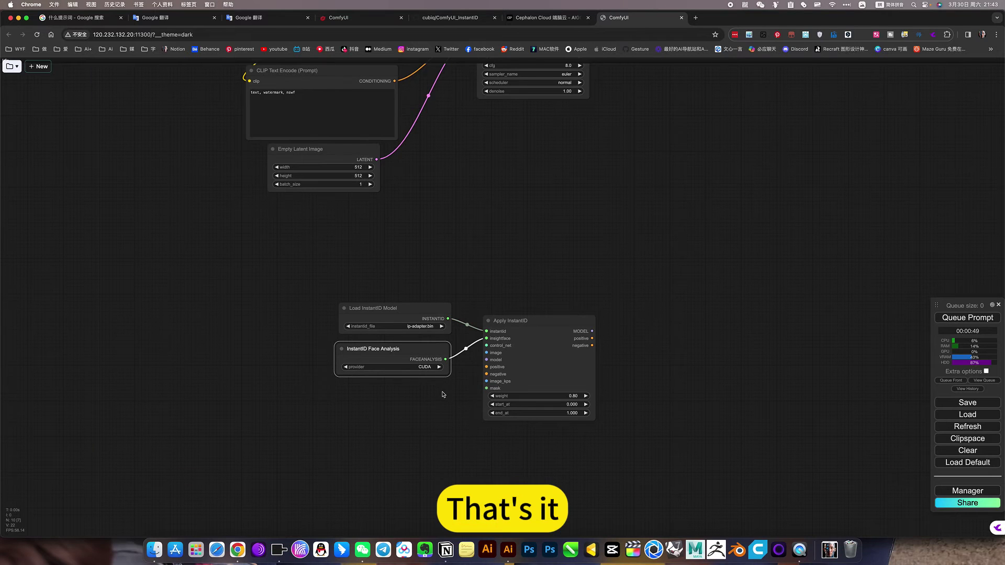
Add a Load ControlNet Model node linked to Apply InstantID's control_net input, with diffusion_pytorch_model.safetensors as its model.
drag(487, 347, 438, 408)
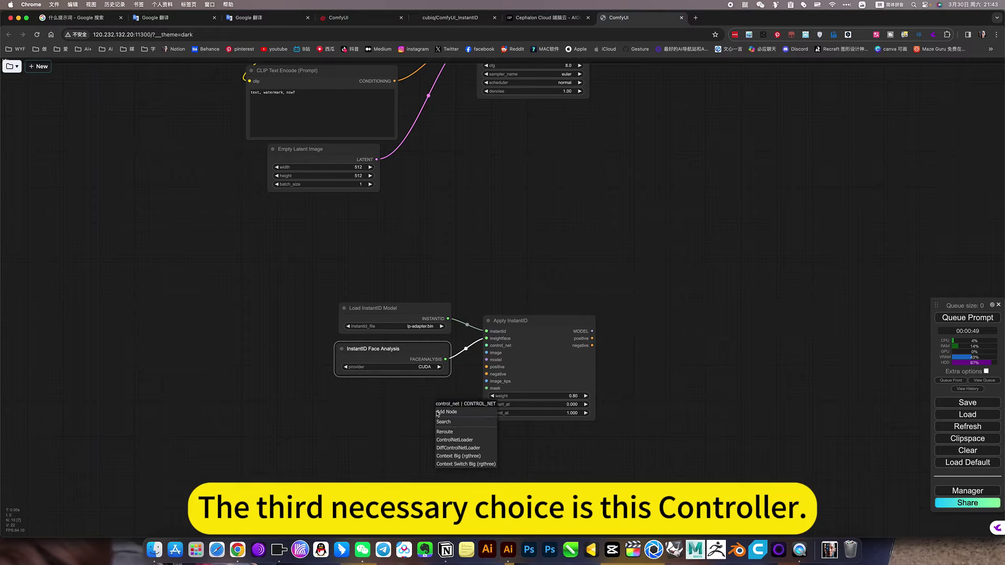
click(454, 440)
drag(486, 411, 383, 401)
click(418, 415)
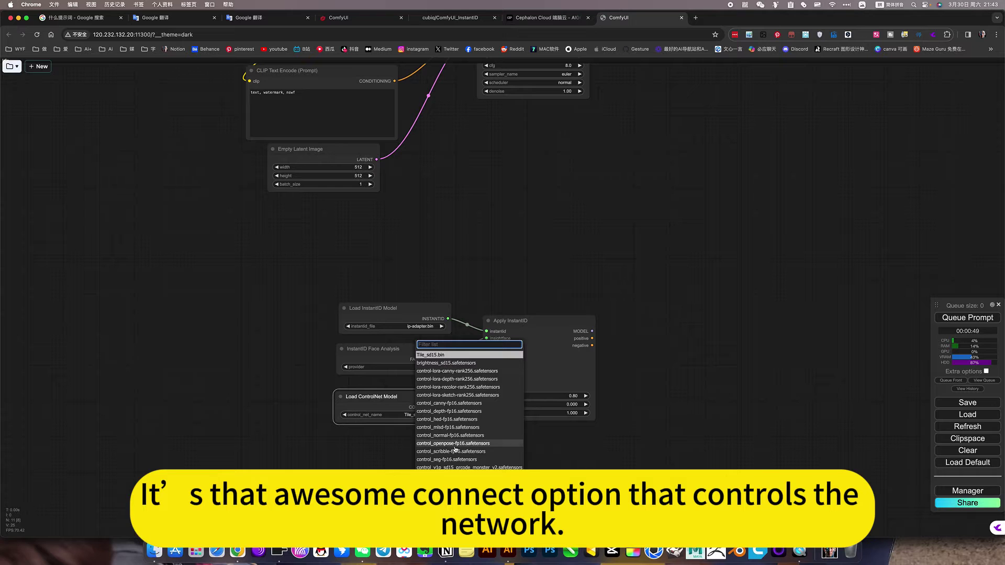
click(460, 504)
scroll(461, 503, down, 10)
click(419, 464)
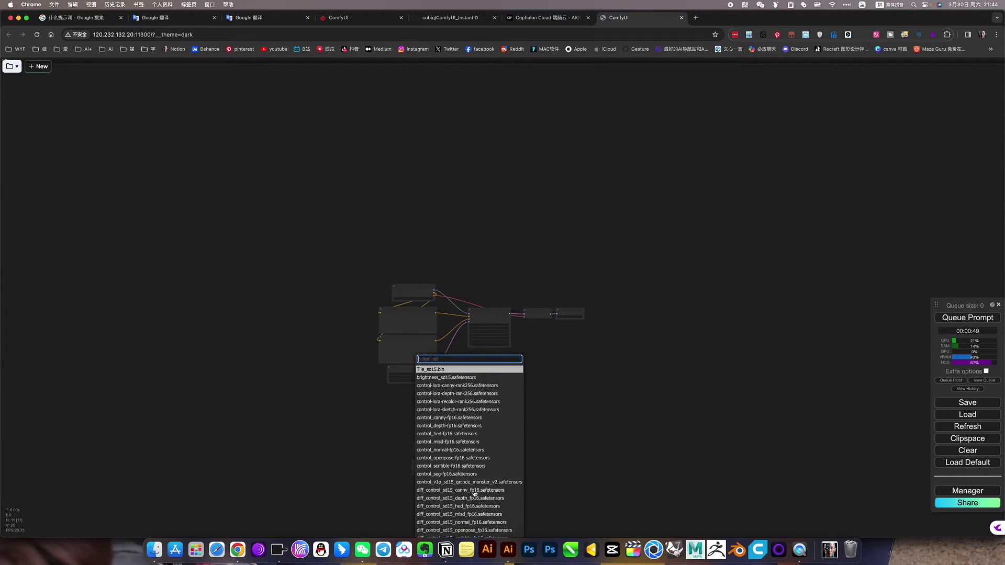
scroll(455, 481, up, 10)
click(447, 474)
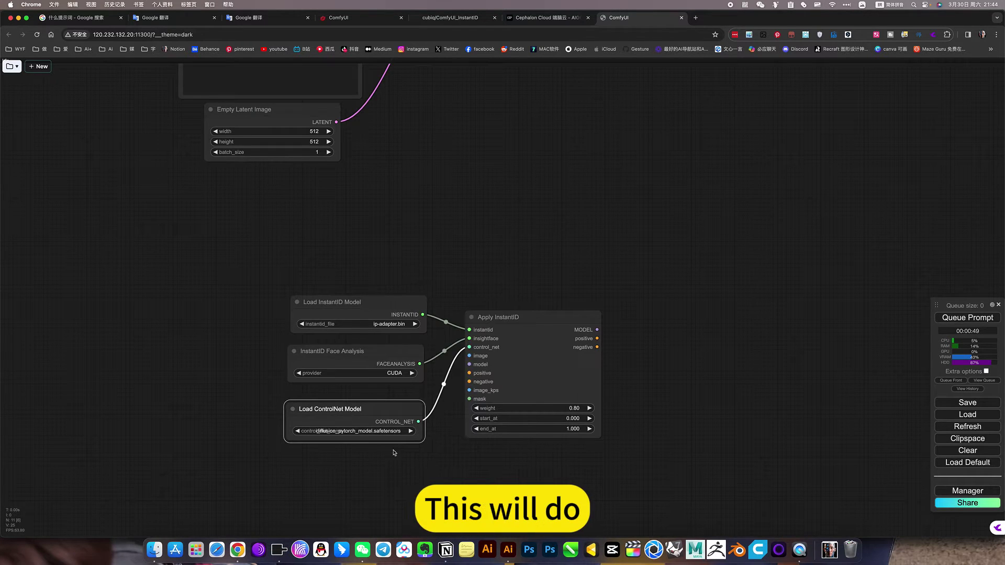
Move the Load ControlNet Model node closer beneath InstantID Face Analysis and widen it enough to show the full model file name.
scroll(392, 446, up, 5)
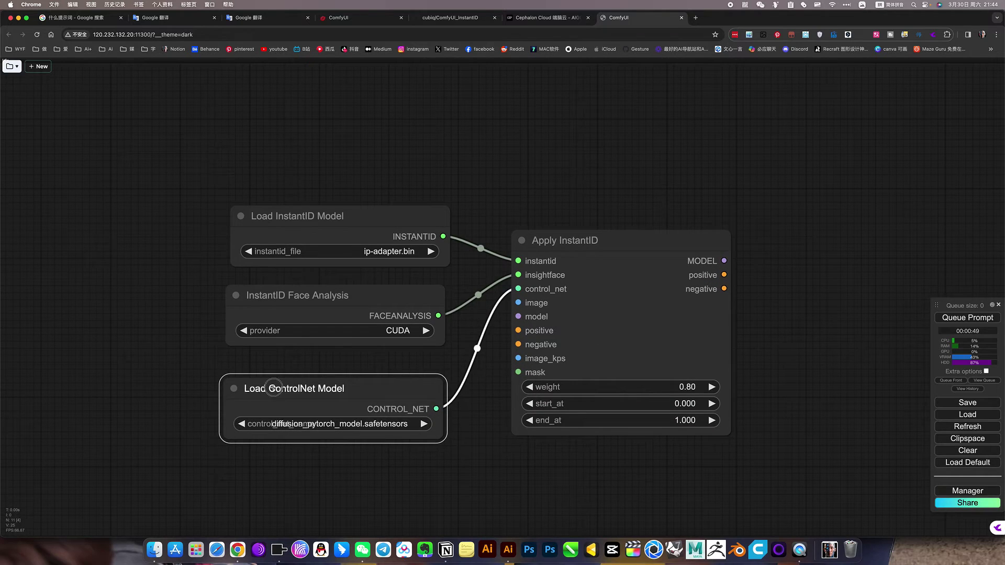
drag(273, 388, 135, 365)
drag(302, 418, 442, 425)
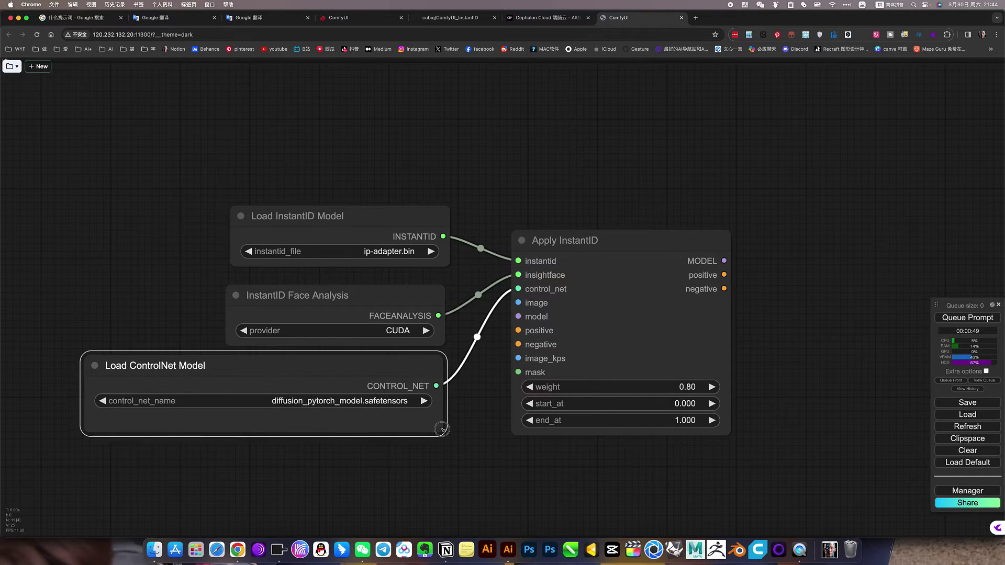
scroll(442, 424, up, 1)
scroll(371, 362, down, 6)
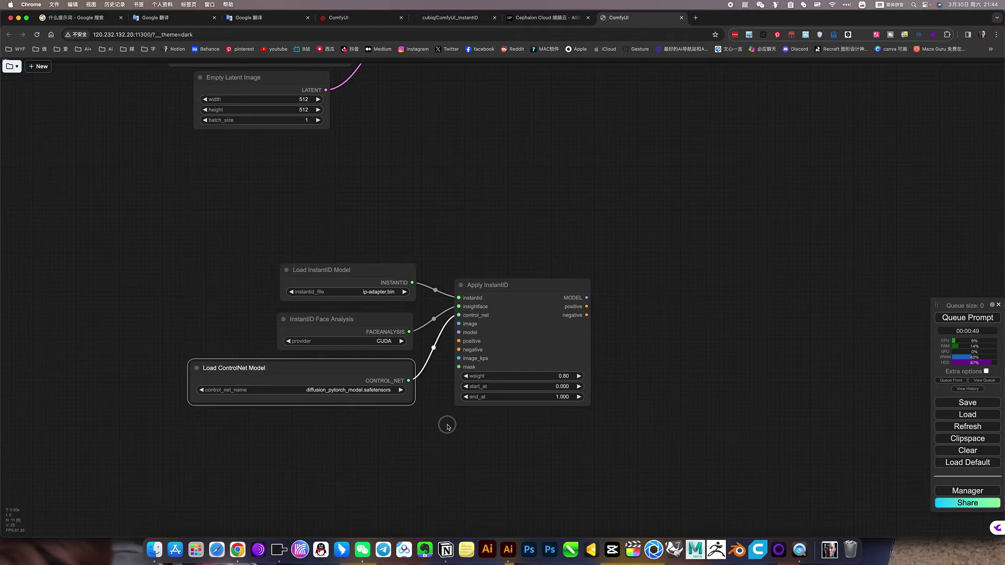
Add a Load Image node linked to Apply InstantID's image input and load the portrait 美肤 (1).jpeg from the 教程素材 folder.
drag(495, 296, 358, 395)
click(447, 458)
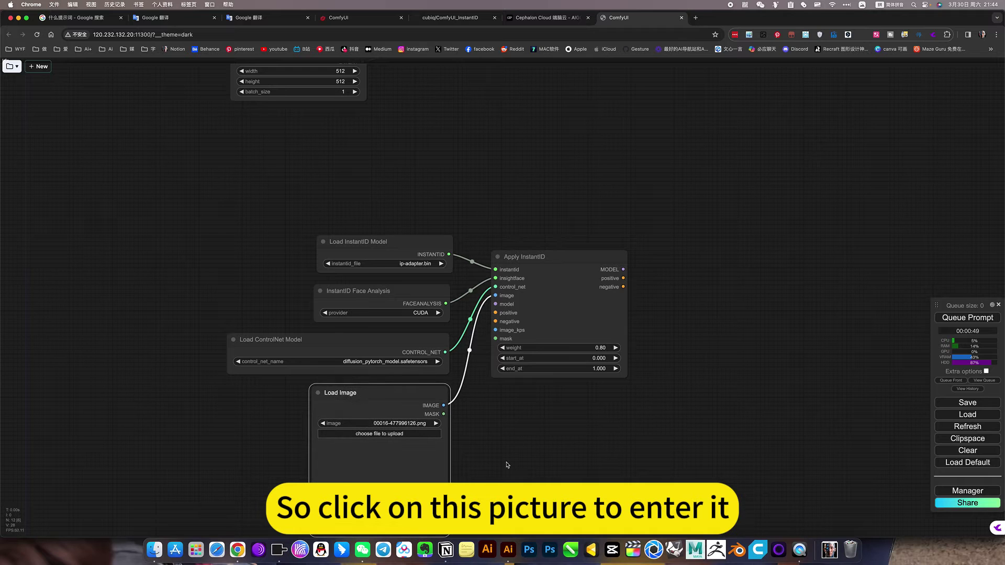
click(830, 549)
click(836, 463)
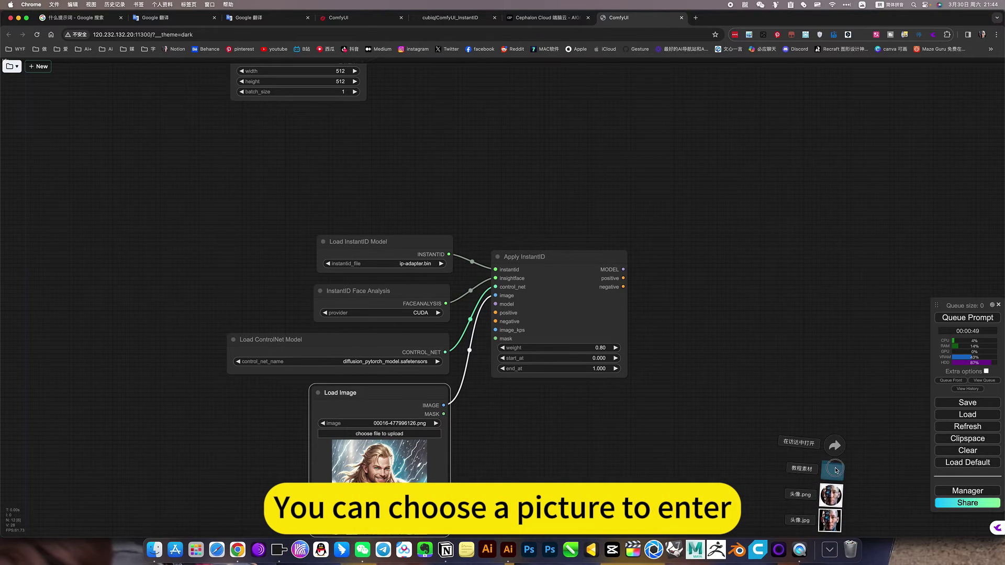
drag(918, 280, 372, 474)
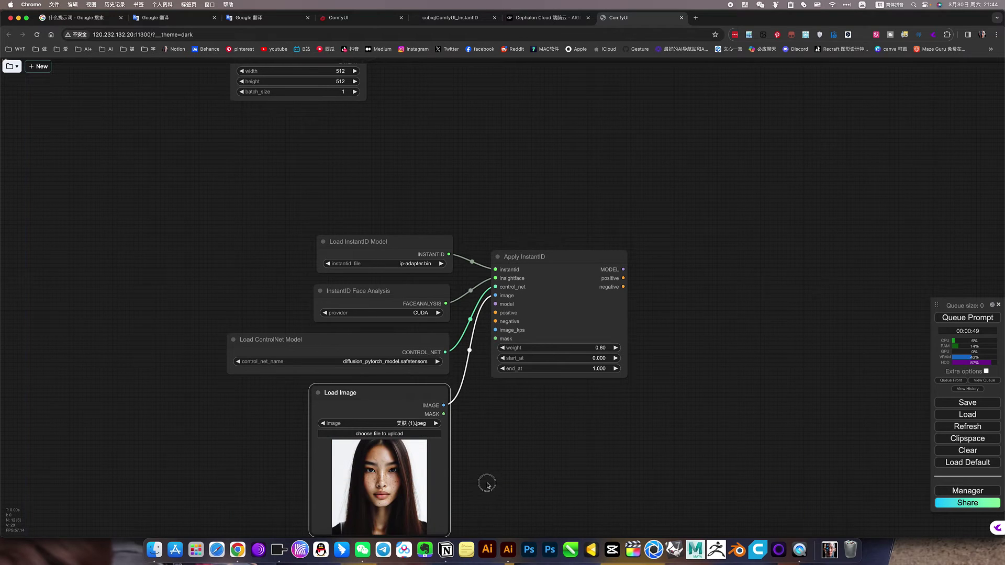
drag(483, 495, 475, 444)
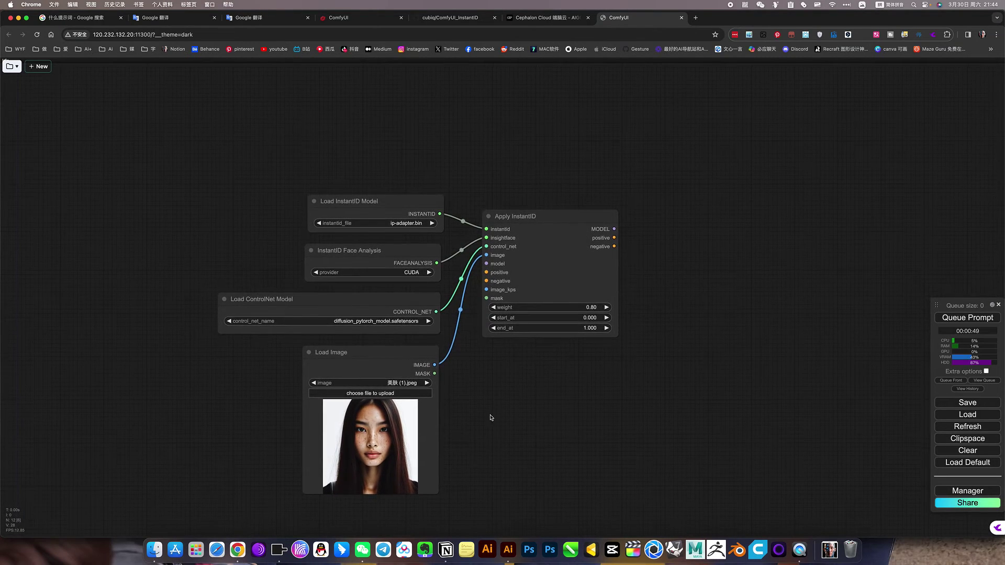
Compare Apply InstantID's unlinked inputs and outputs with the matching connectors on Load Checkpoint, the prompt nodes and KSampler.
scroll(487, 414, up, 2)
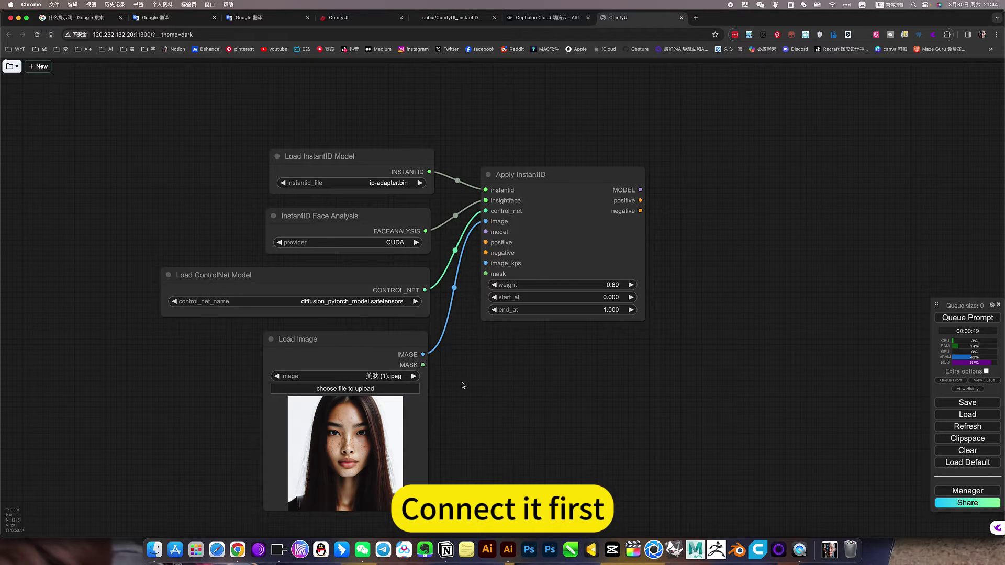
drag(475, 390, 471, 457)
scroll(487, 430, up, 4)
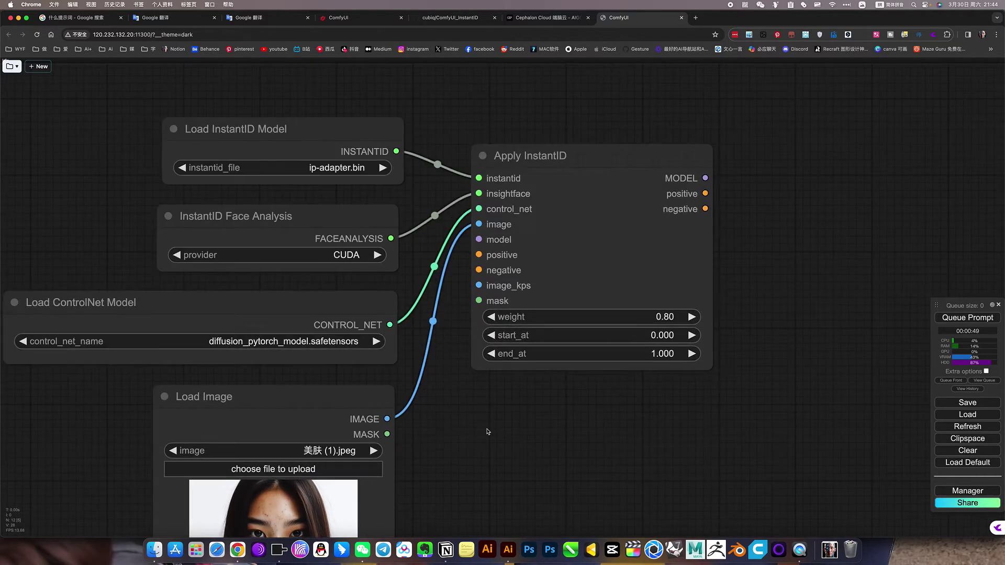
scroll(487, 430, down, 7)
drag(490, 301, 485, 455)
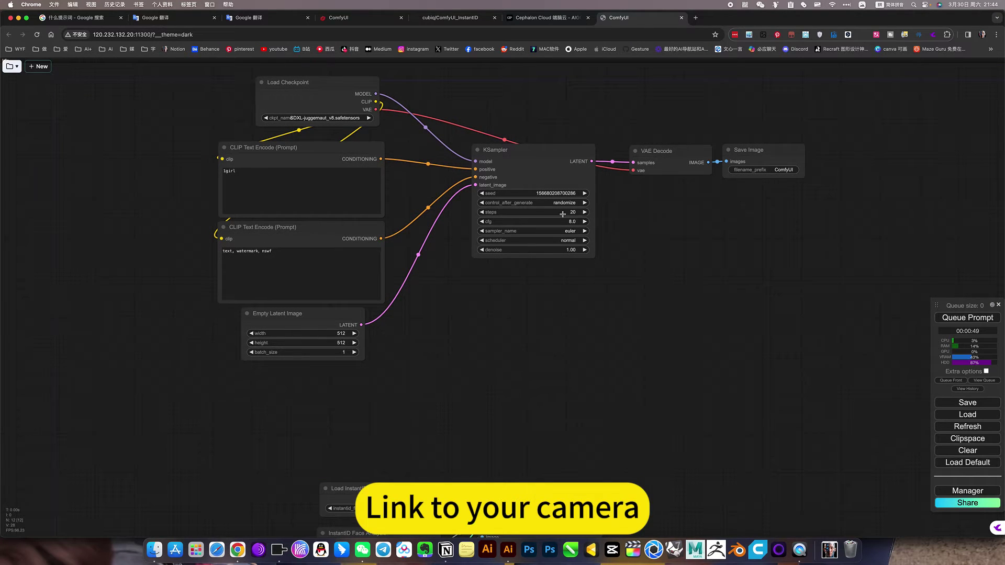
scroll(545, 390, down, 3)
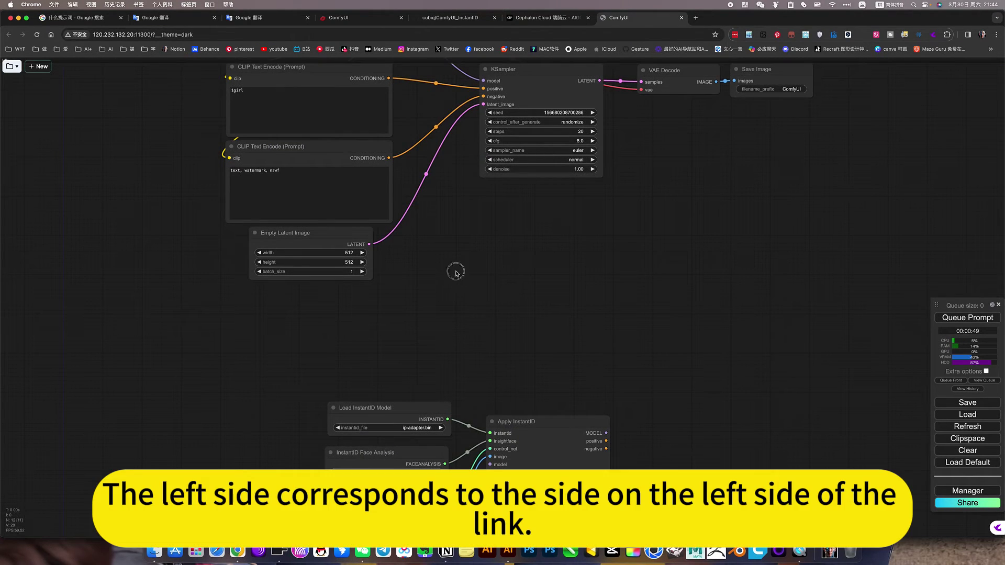
scroll(455, 272, up, 5)
drag(528, 381, 408, 175)
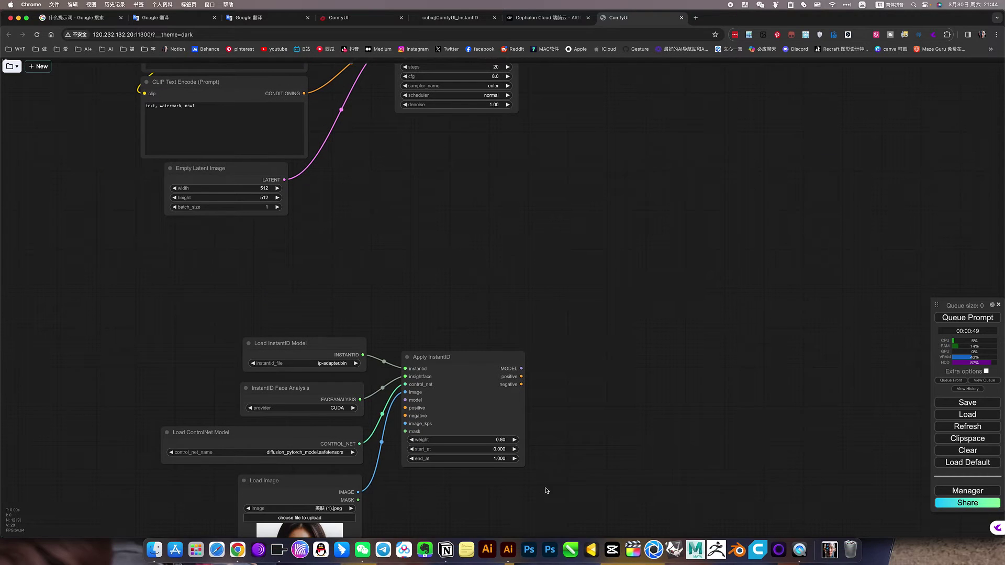
drag(512, 225, 530, 398)
scroll(530, 398, up, 1)
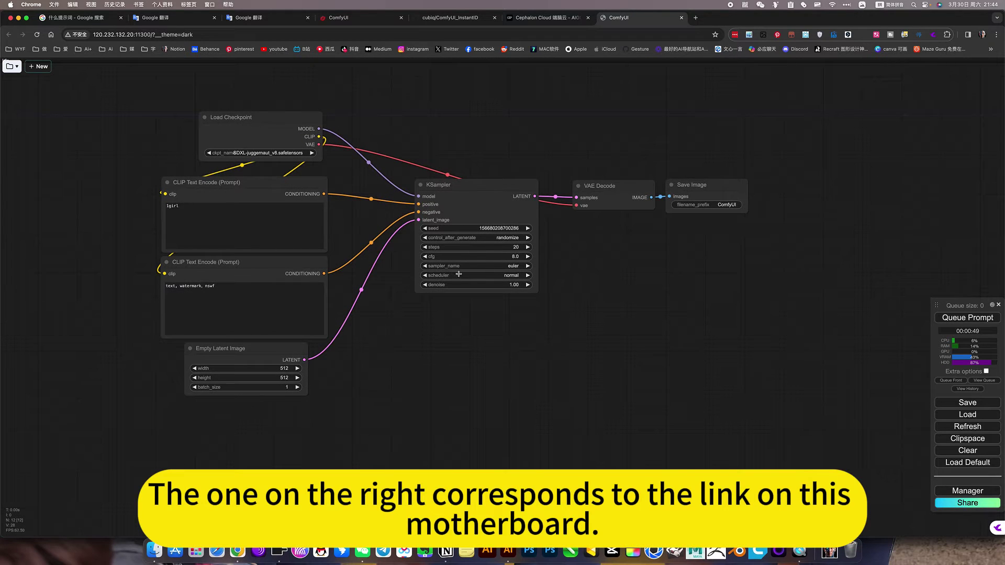
drag(509, 352, 516, 286)
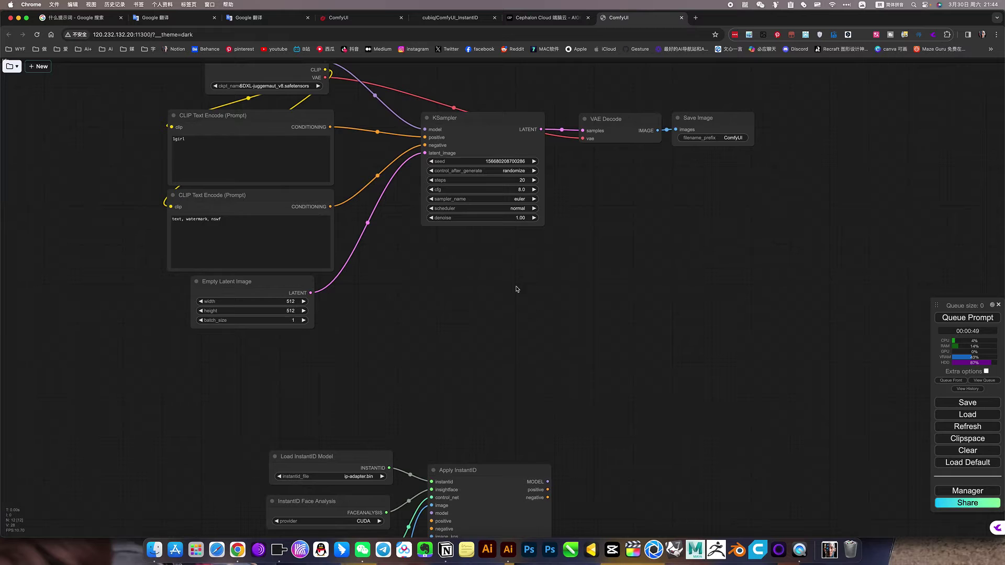
drag(445, 417, 462, 430)
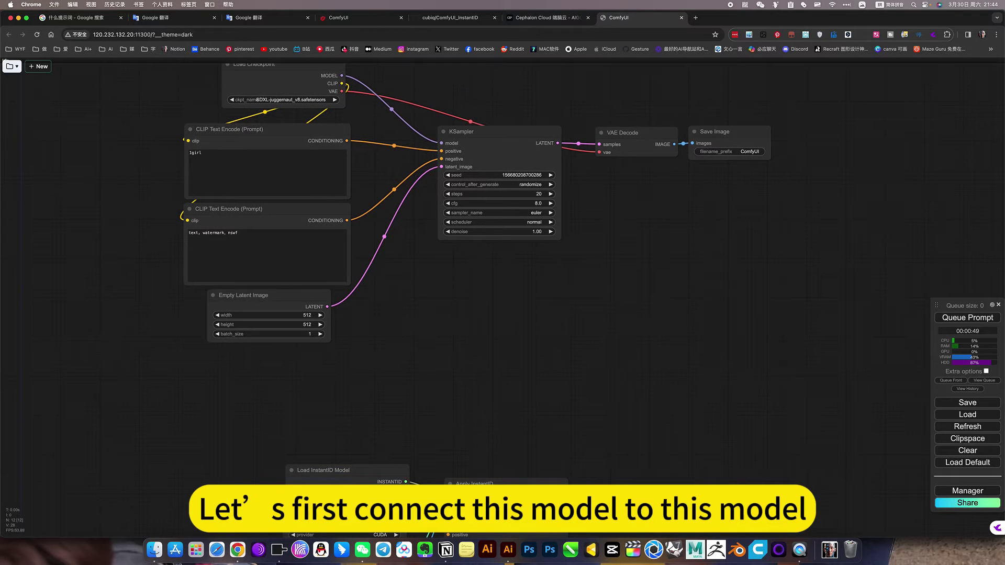
Link Load Checkpoint's MODEL output to Apply InstantID's model input, and Apply InstantID's MODEL output to KSampler's model input.
drag(448, 526, 341, 76)
drag(489, 430, 502, 397)
drag(601, 444, 444, 140)
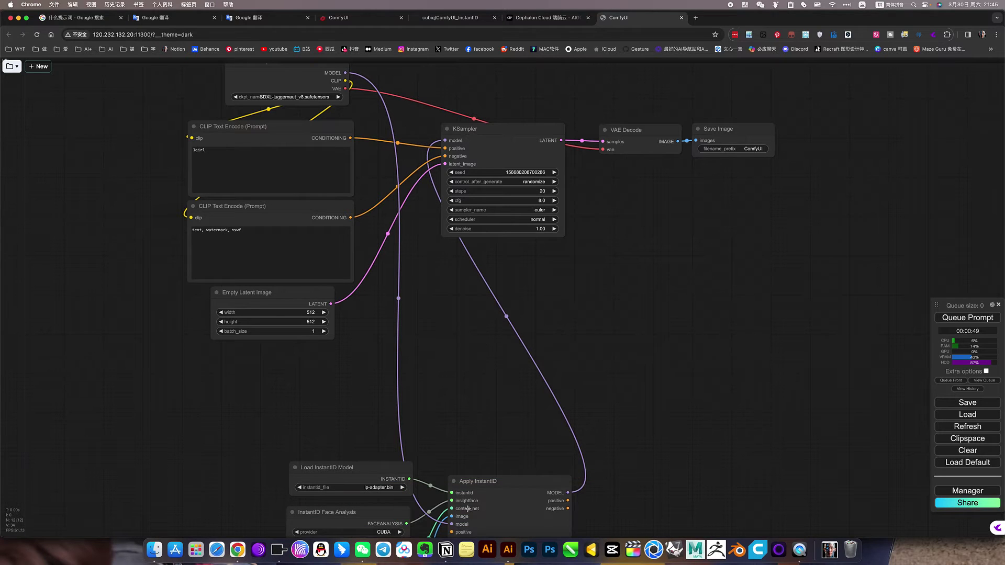
Route the positive and negative prompt conditioning through Apply InstantID into KSampler's positive and negative inputs.
drag(451, 531, 350, 138)
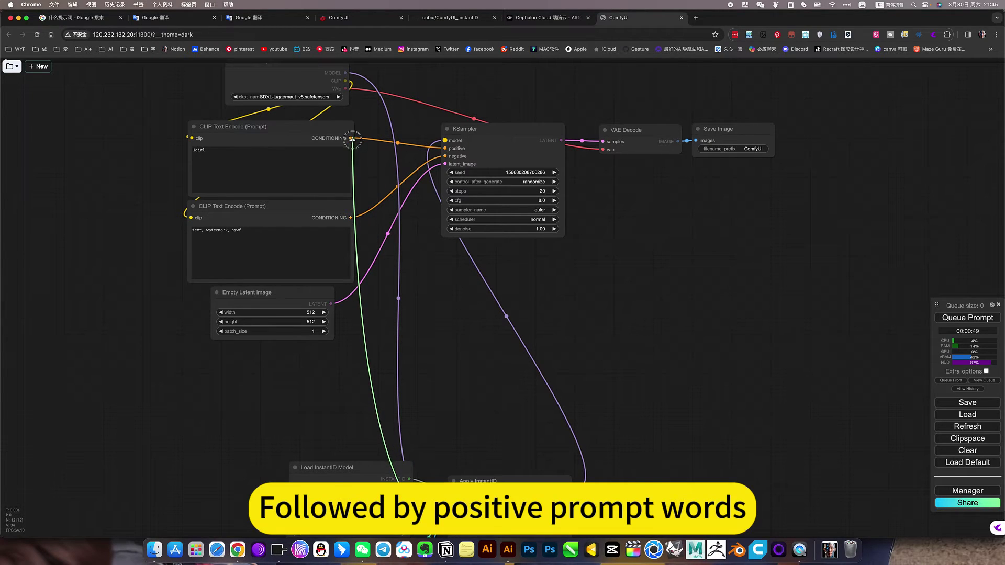
drag(511, 453, 511, 405)
drag(451, 491, 357, 170)
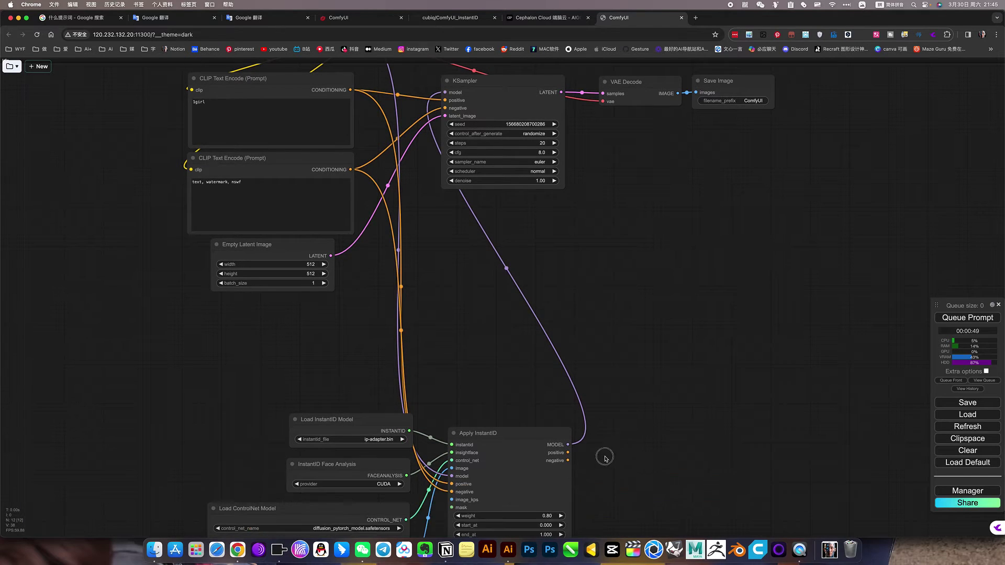
drag(604, 457, 410, 146)
drag(532, 506, 410, 153)
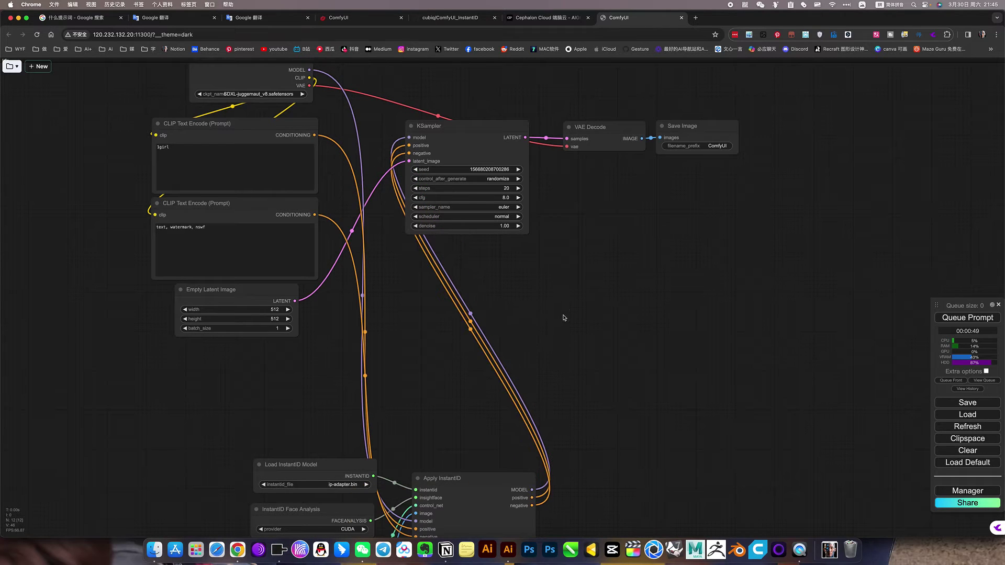
Check the linked workflow from Load Checkpoint down to Apply InstantID and queue the prompt to generate an image.
drag(560, 314, 599, 209)
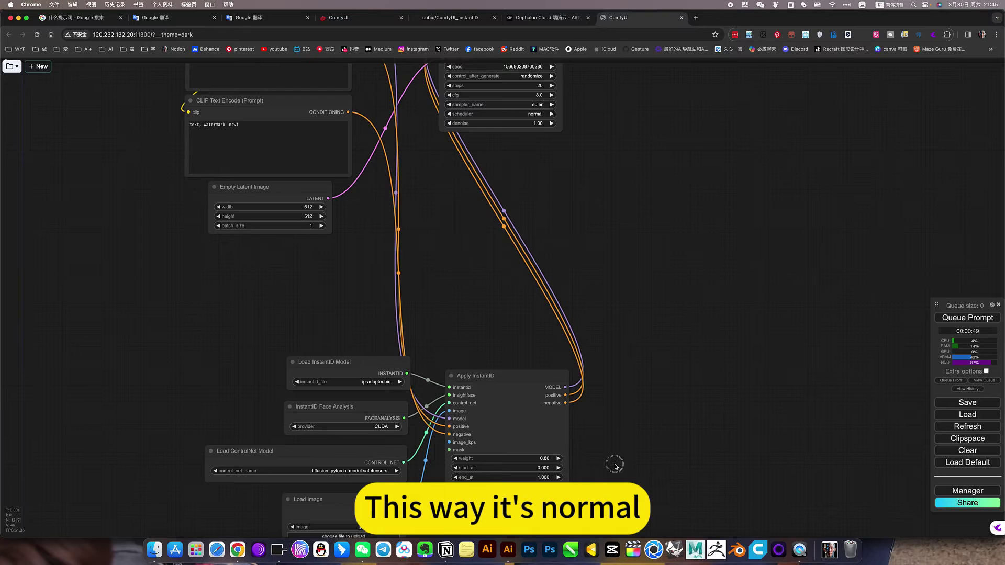
drag(614, 465, 615, 322)
drag(463, 138, 590, 405)
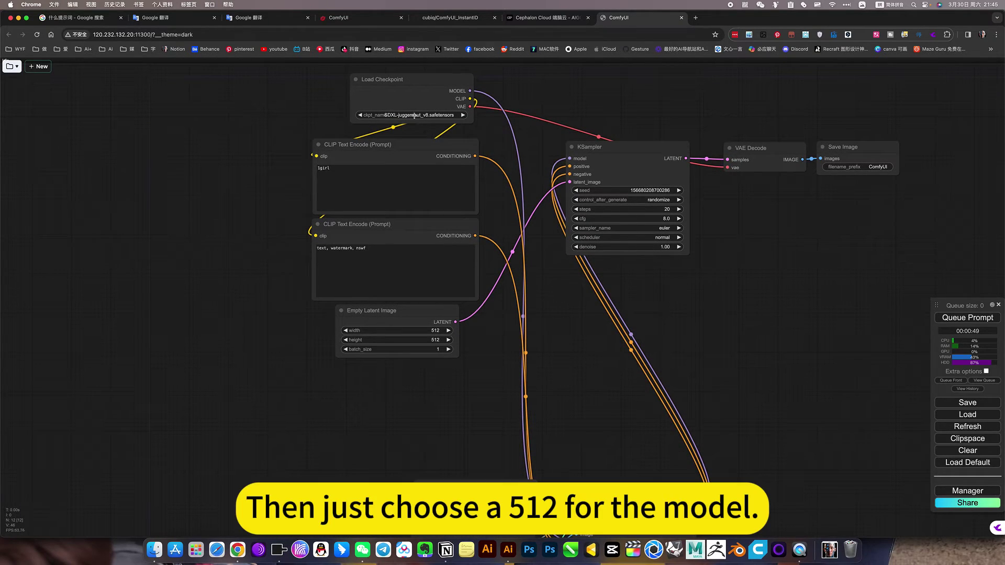
drag(731, 385, 683, 363)
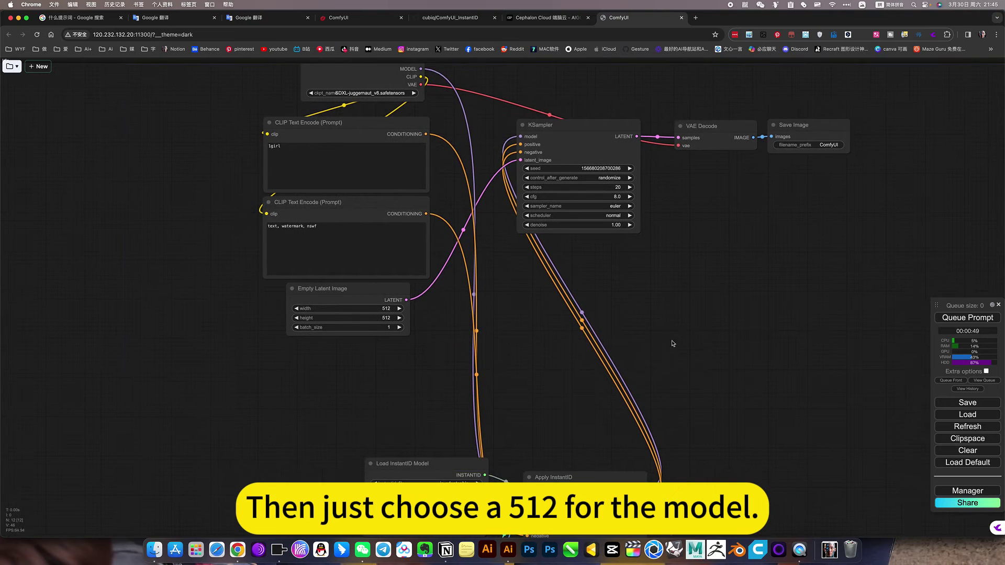
click(962, 320)
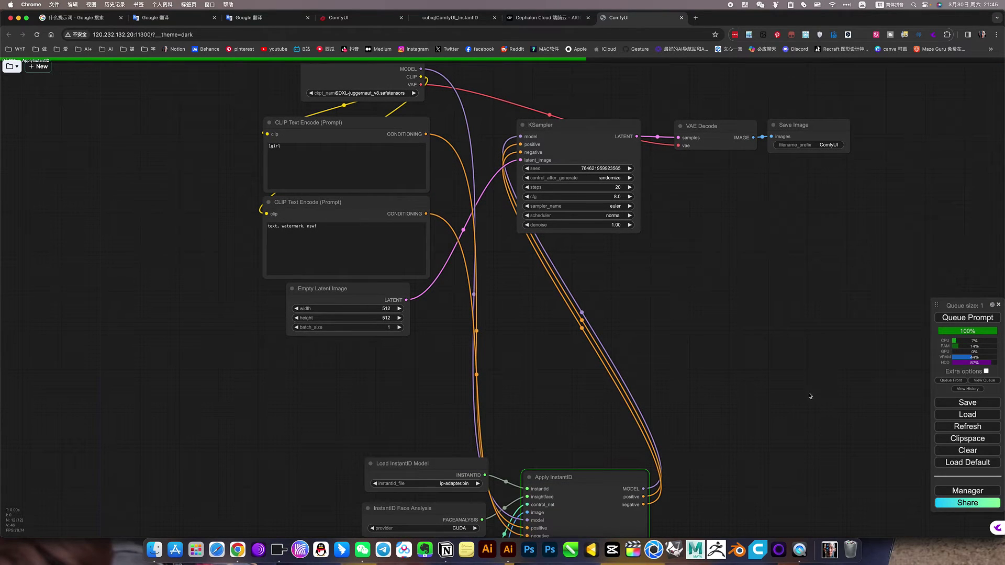
drag(729, 378, 659, 299)
scroll(659, 302, up, 5)
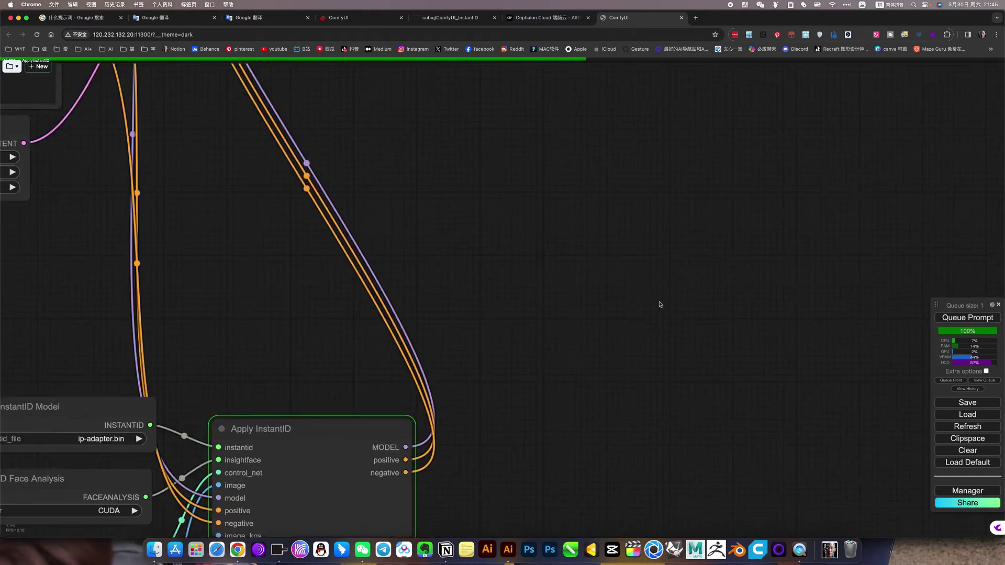
scroll(660, 302, down, 8)
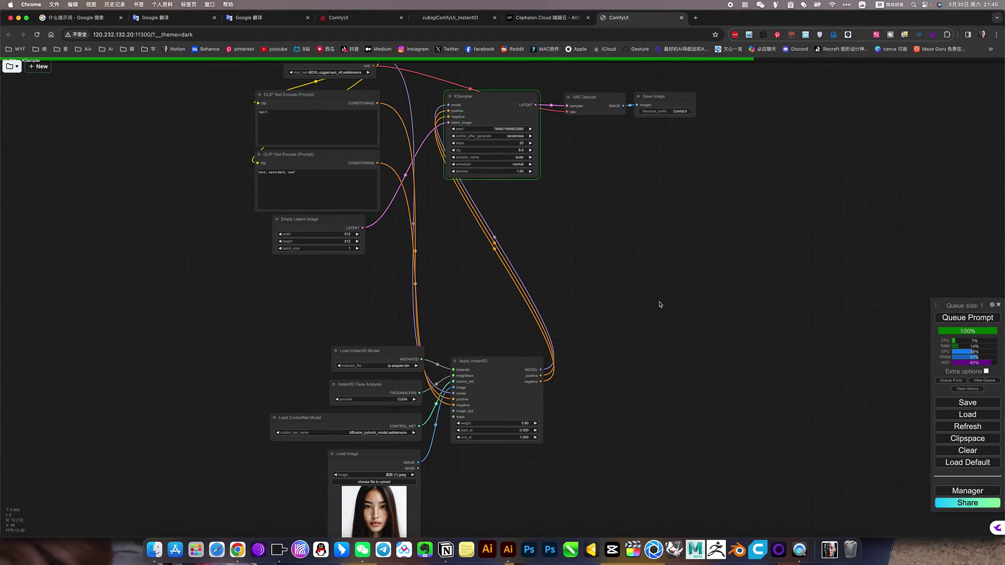
Move the Save Image node down beside Apply InstantID and enlarge it for a bigger preview of the result.
click(670, 97)
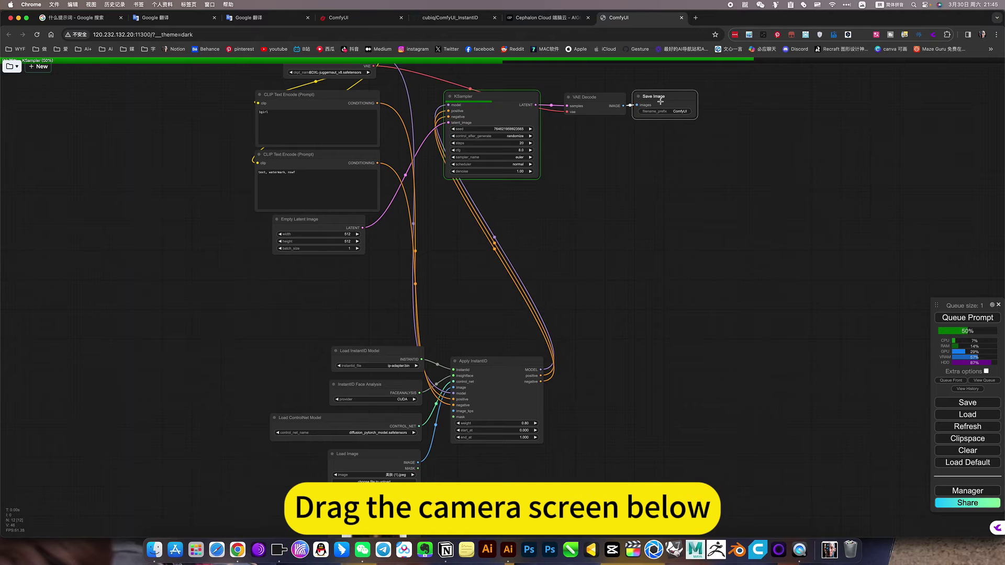
drag(668, 97, 608, 364)
drag(673, 410, 761, 471)
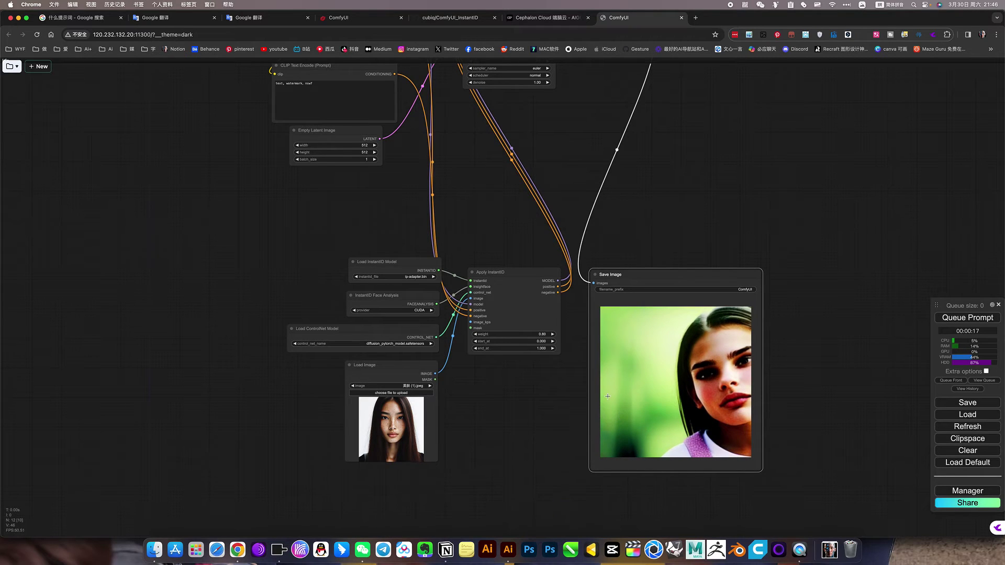
Set the KSampler's cfg to 3.0 and its steps to 60.
drag(489, 180, 471, 274)
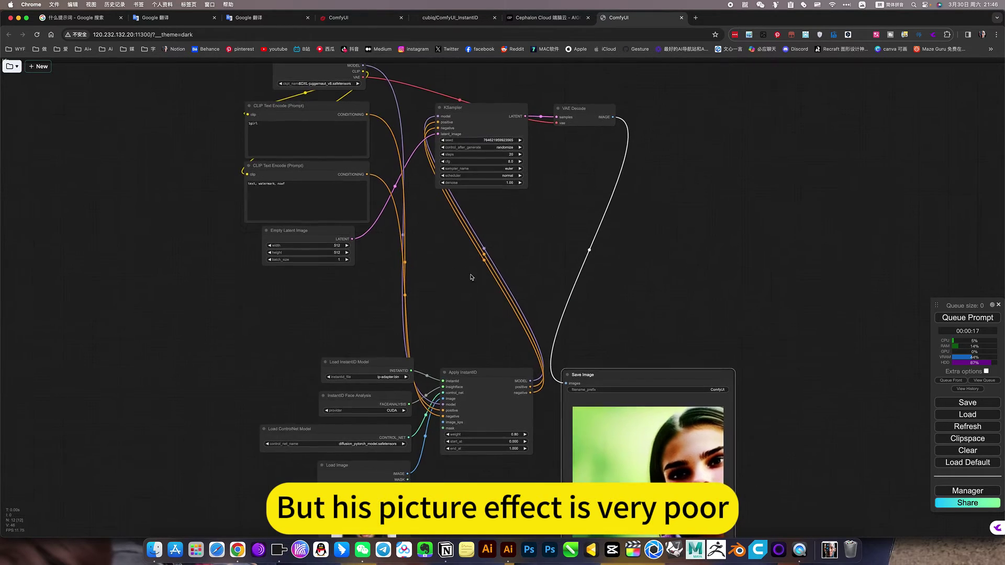
scroll(501, 152, down, 4)
scroll(521, 154, up, 5)
scroll(522, 154, up, 3)
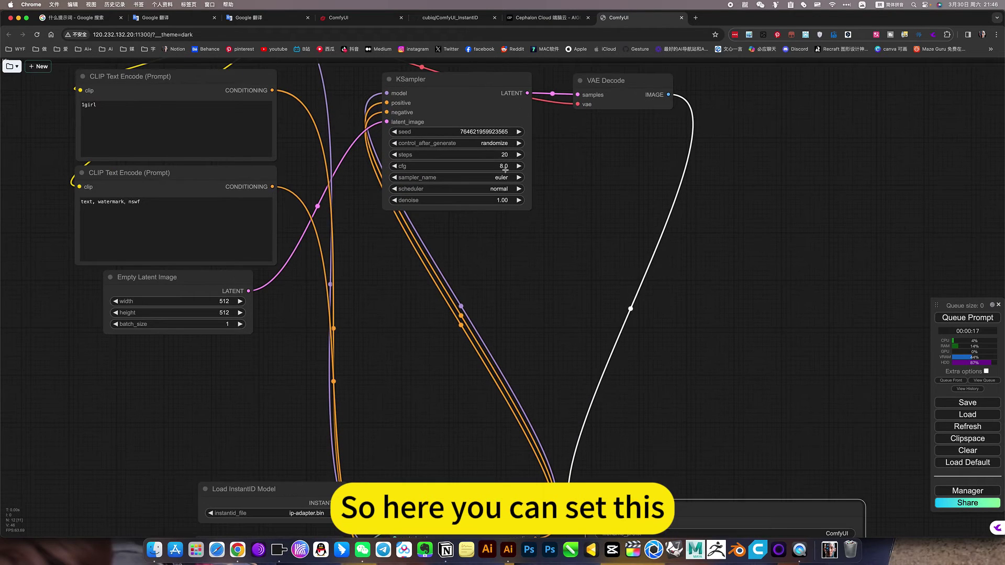
click(513, 163)
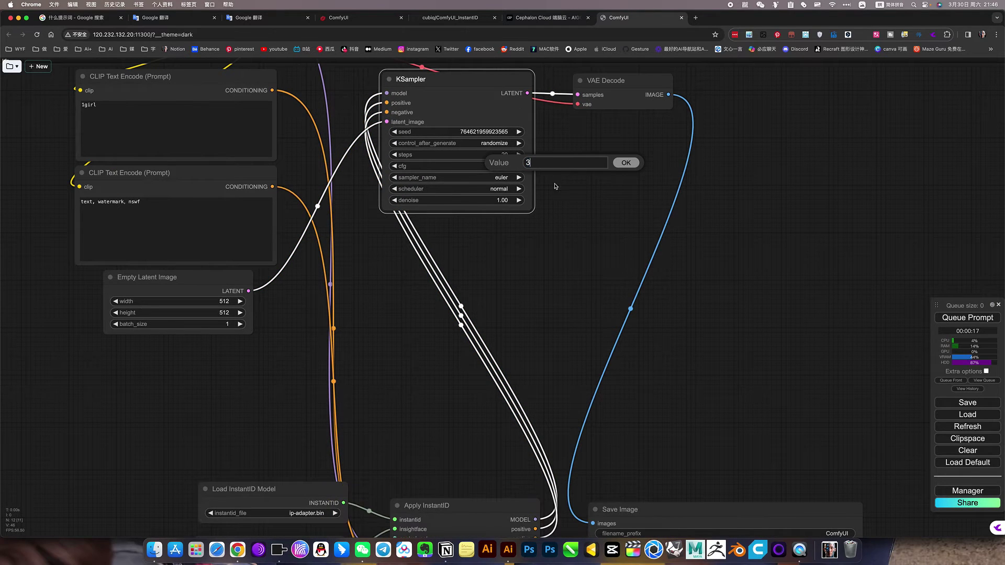
click(627, 163)
click(507, 156)
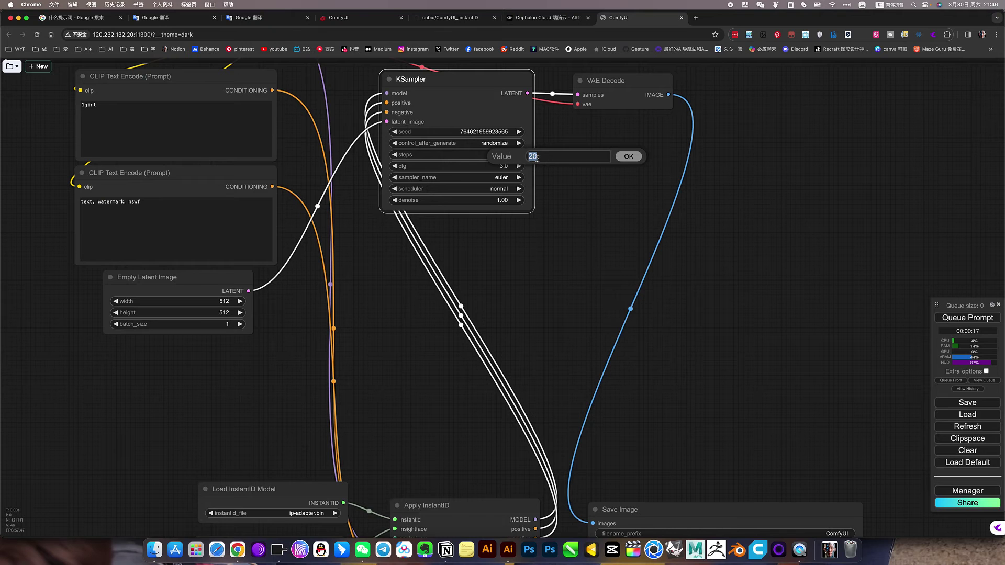
text(60)
key(Return)
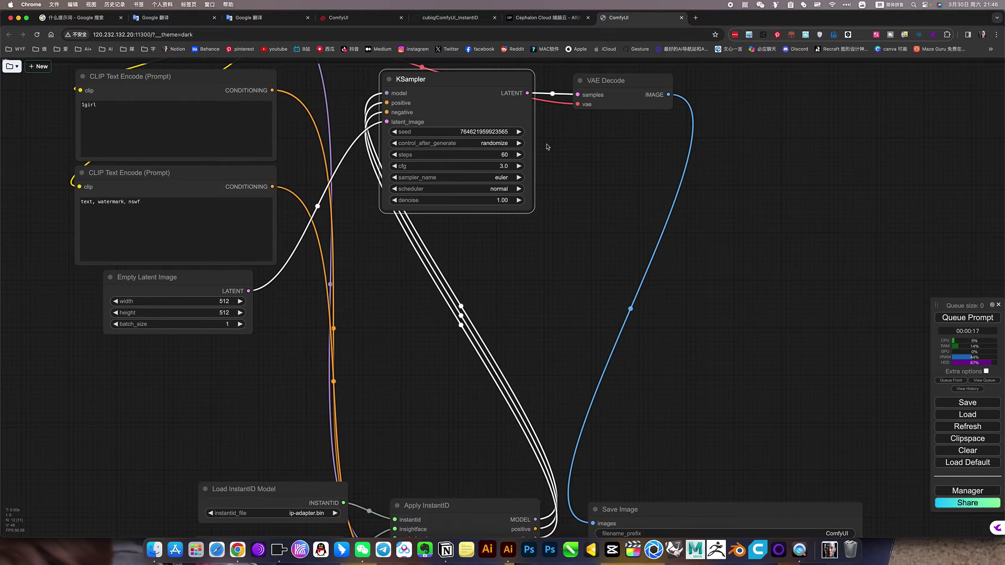
Look through the checkpoint models available in the Load Checkpoint node without changing the selected one.
drag(570, 181, 690, 241)
scroll(689, 241, up, 4)
scroll(689, 240, down, 4)
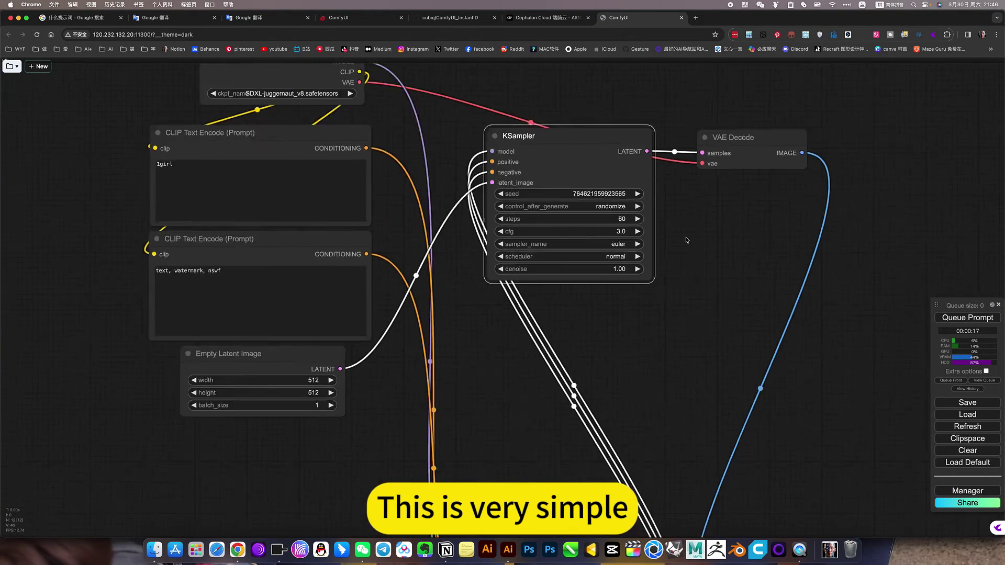
click(340, 107)
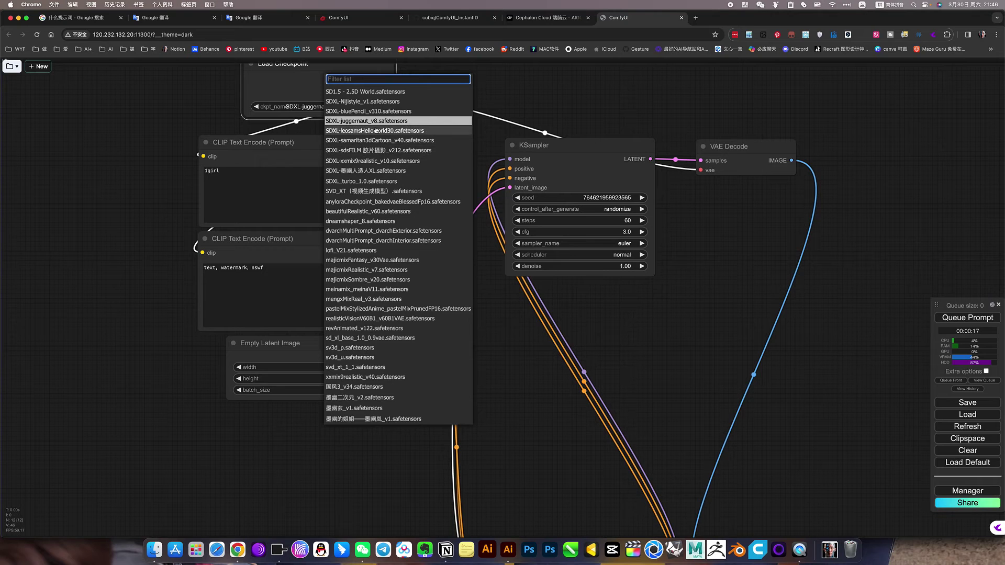
click(512, 418)
Queue the prompt to generate an image with the new KSampler settings.
drag(553, 473, 429, 218)
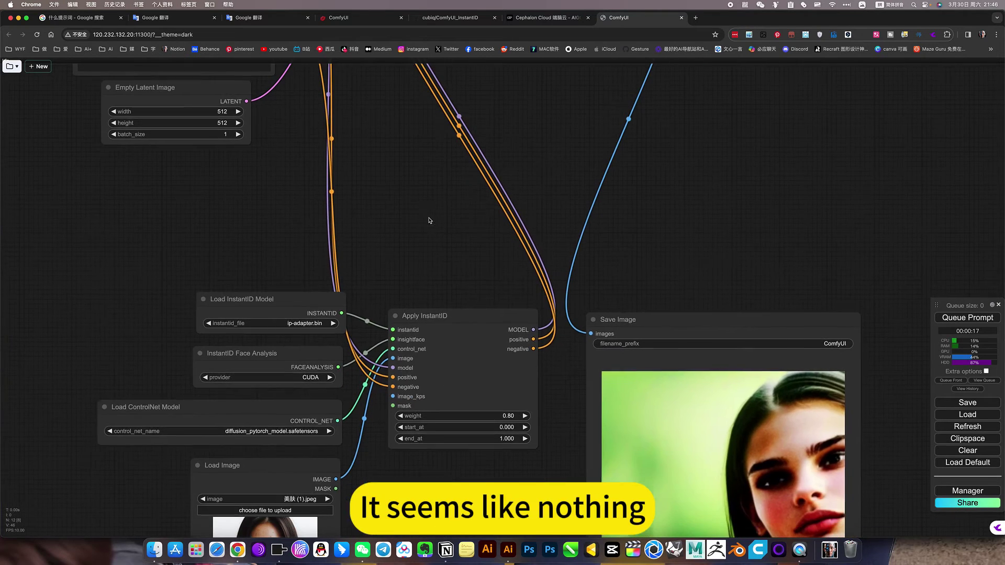
click(962, 321)
scroll(697, 264, up, 3)
scroll(697, 264, down, 5)
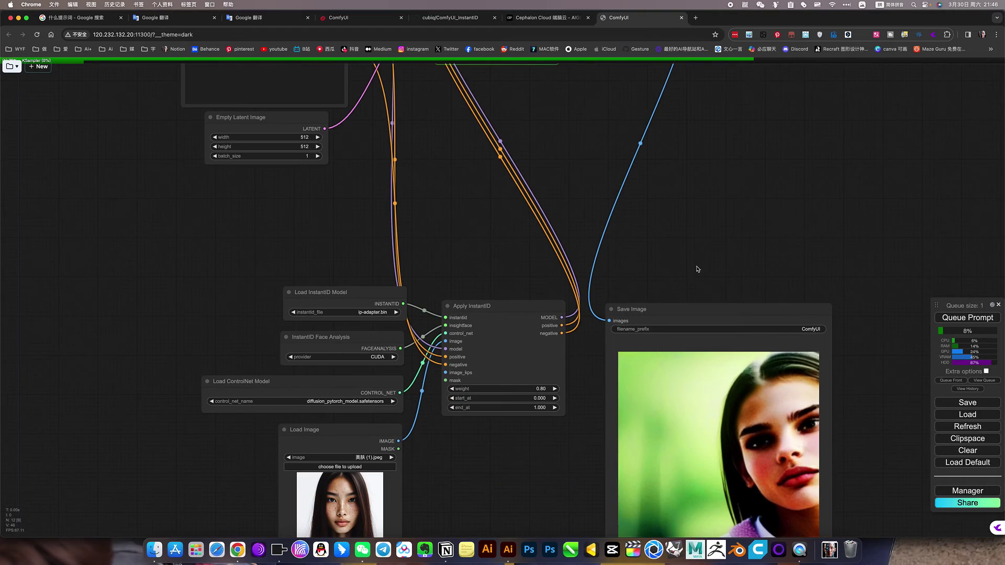
Add a second Load Image node below the first and link it to Apply InstantID's image_kps input.
drag(678, 227, 622, 100)
drag(481, 363, 487, 355)
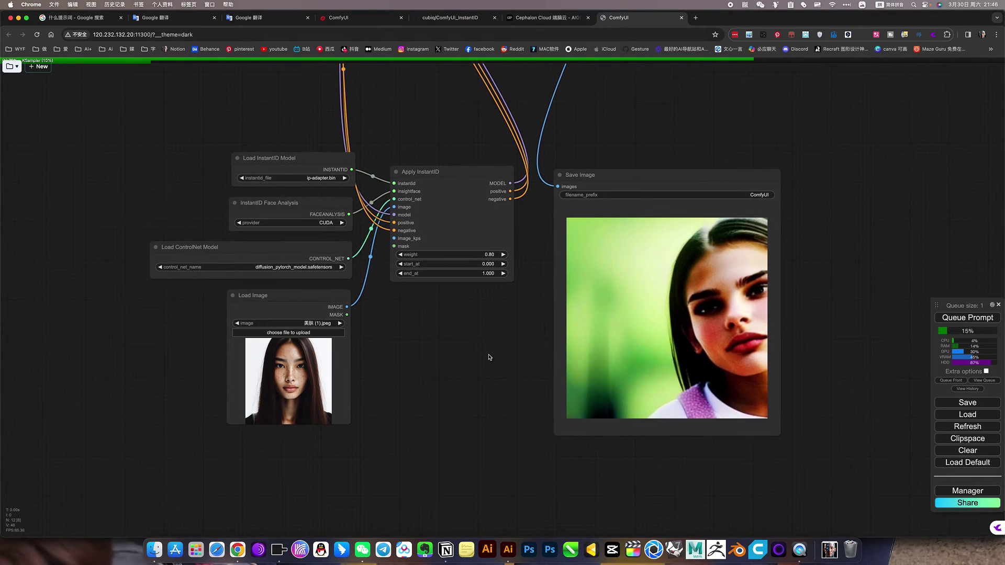
drag(405, 369, 406, 375)
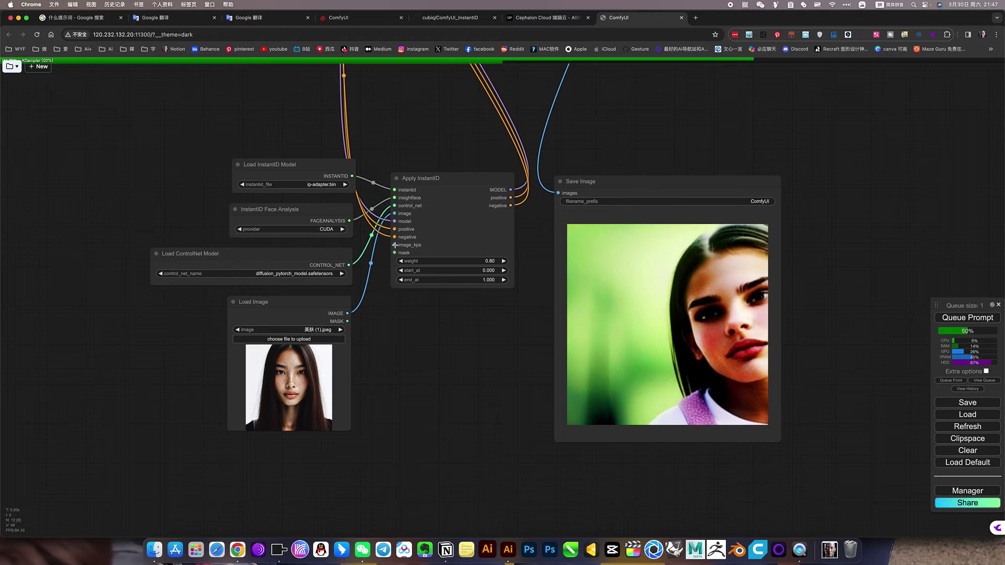
drag(394, 245, 279, 453)
click(425, 437)
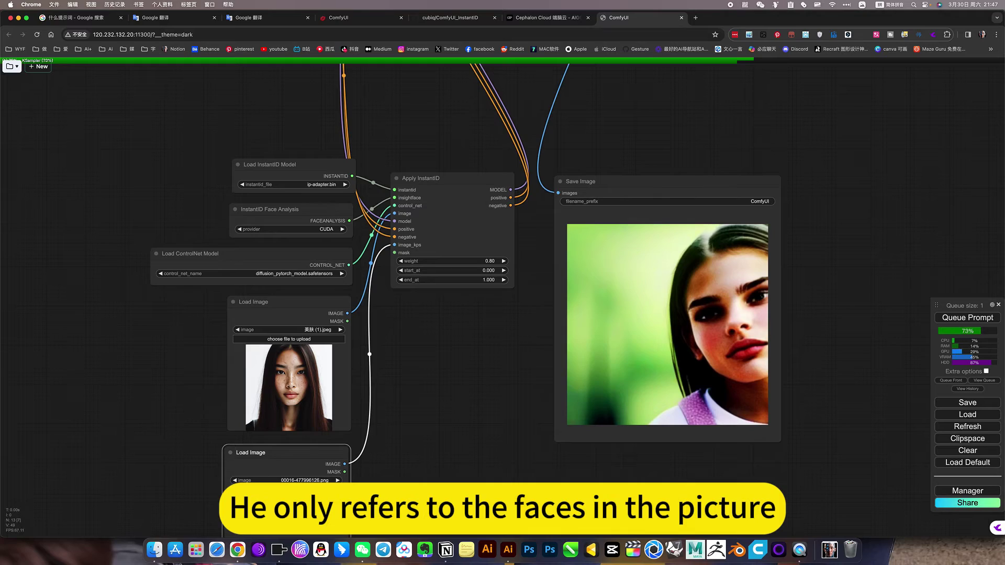
drag(409, 464, 414, 381)
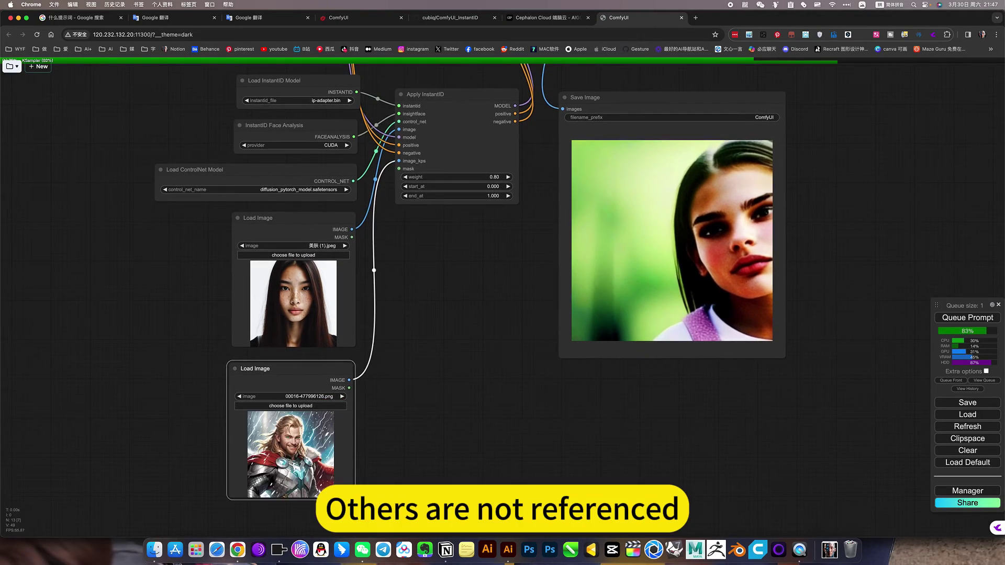
Load the woman-in-pink-suit picture 姿势.jpeg from the 教程素材 folder into the second Load Image node.
key(ctrl+Up)
click(853, 196)
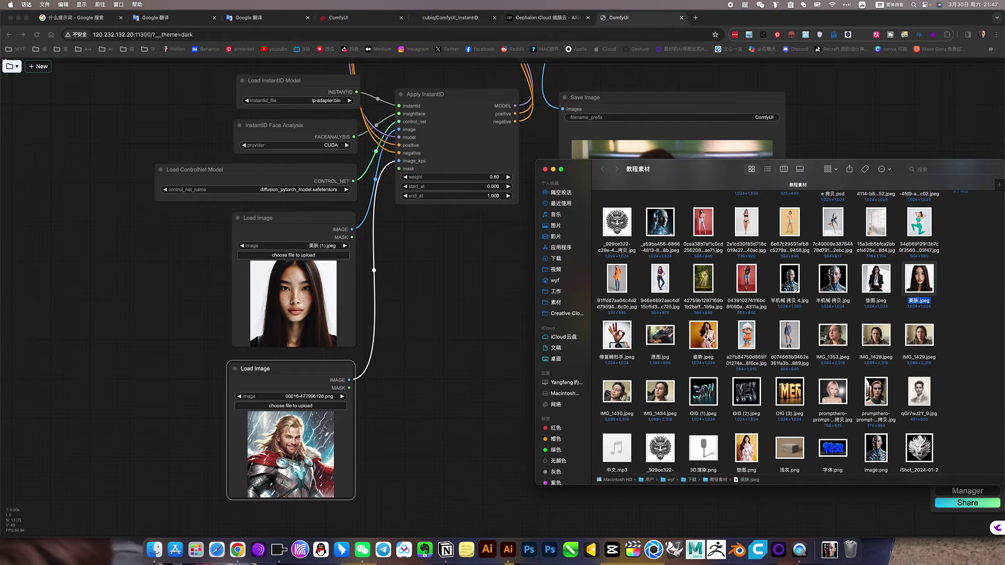
drag(701, 341, 302, 450)
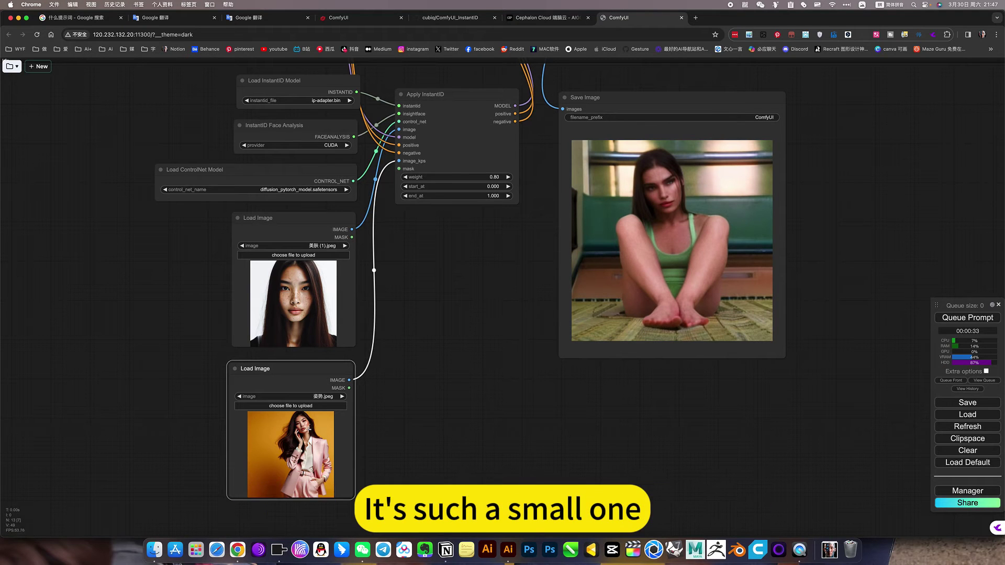
Review the generated image and workflow, and queue the prompt again with the pose reference linked.
drag(419, 392, 408, 472)
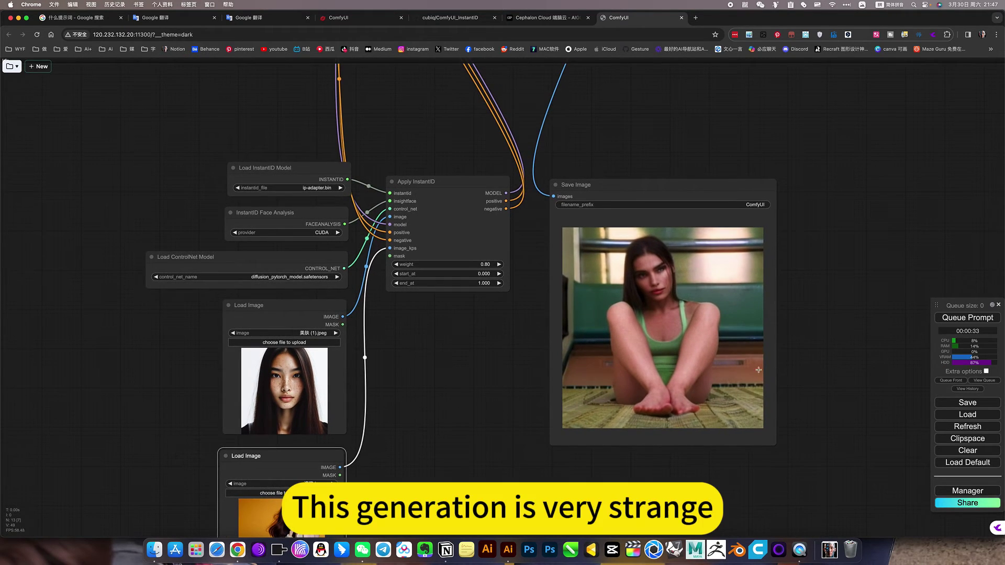
drag(462, 349, 466, 482)
drag(400, 238, 398, 327)
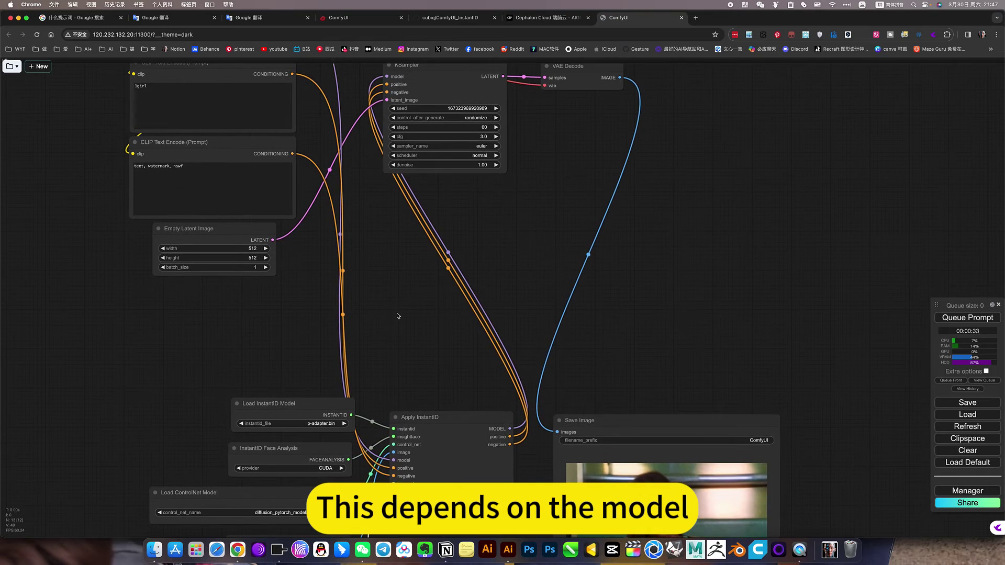
scroll(398, 316, down, 2)
scroll(399, 315, down, 5)
scroll(392, 298, up, 3)
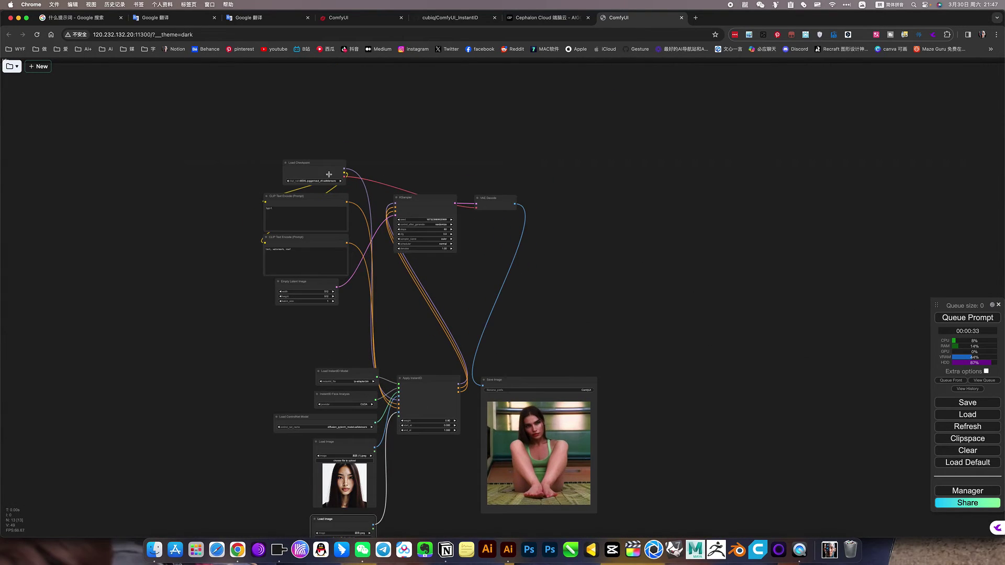
drag(491, 303, 415, 215)
click(977, 318)
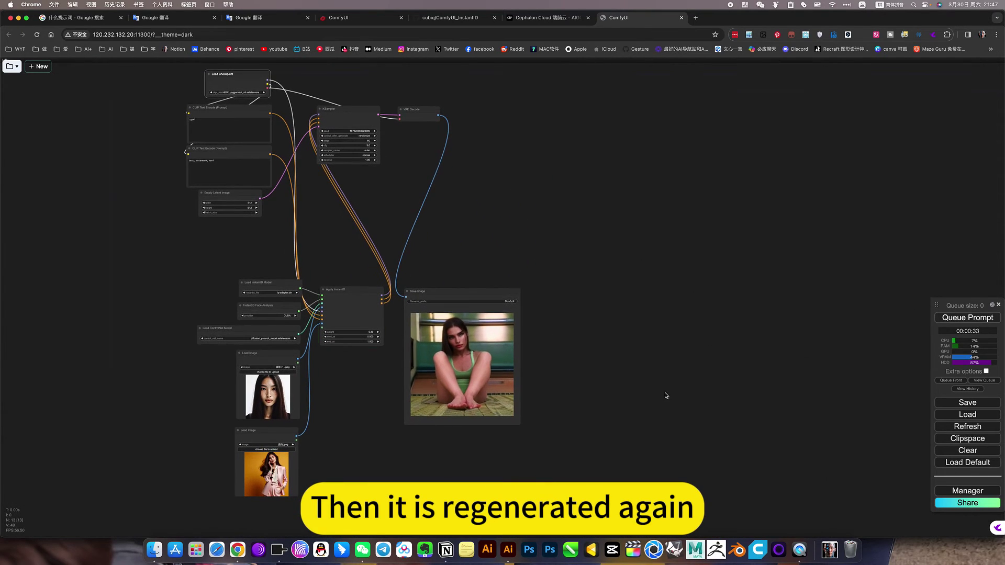
Compare the face and pose reference images with the generated result in the Save Image node.
scroll(417, 419, down, 3)
scroll(397, 435, up, 8)
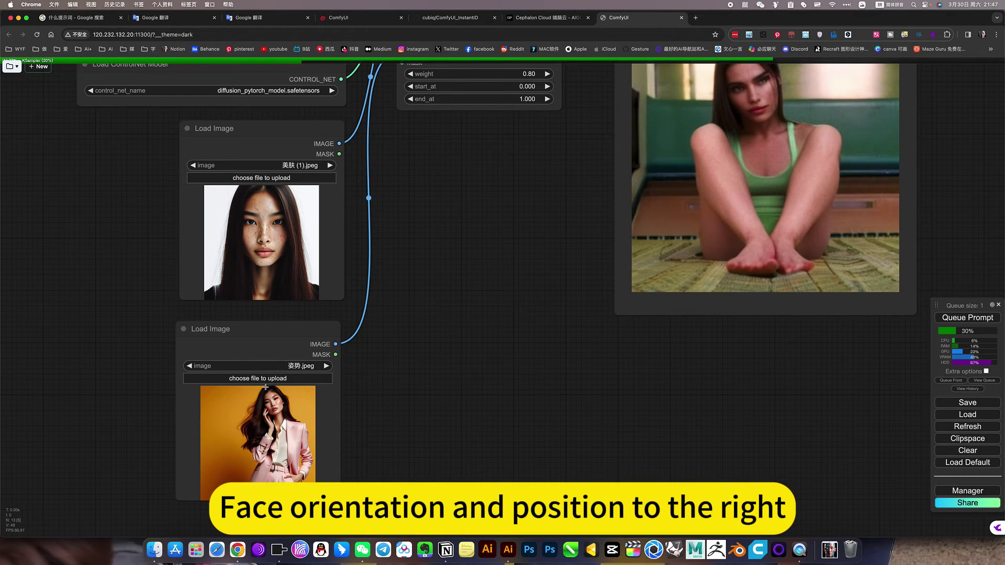
drag(415, 377, 334, 438)
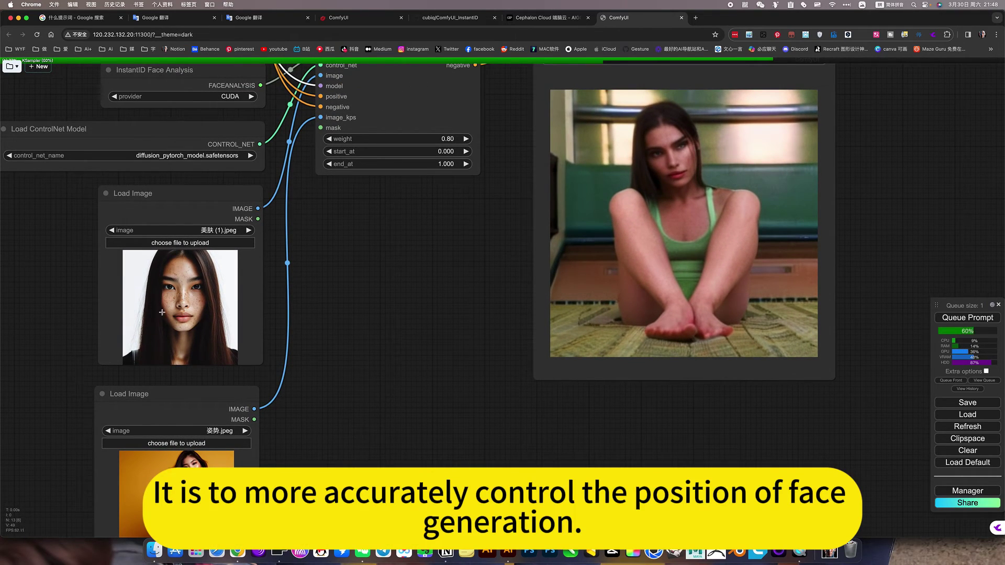
drag(336, 347, 347, 388)
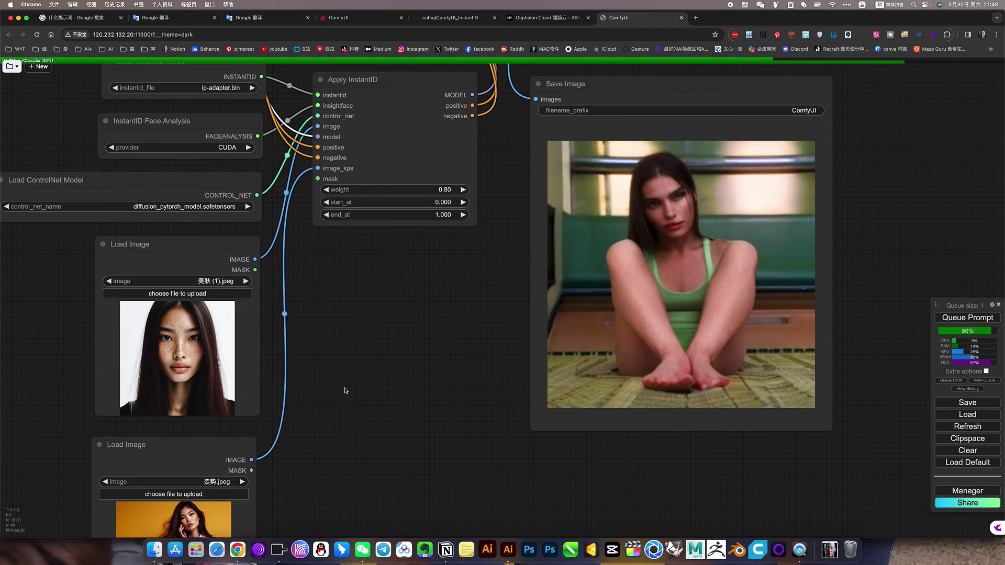
scroll(344, 390, down, 2)
scroll(357, 397, down, 3)
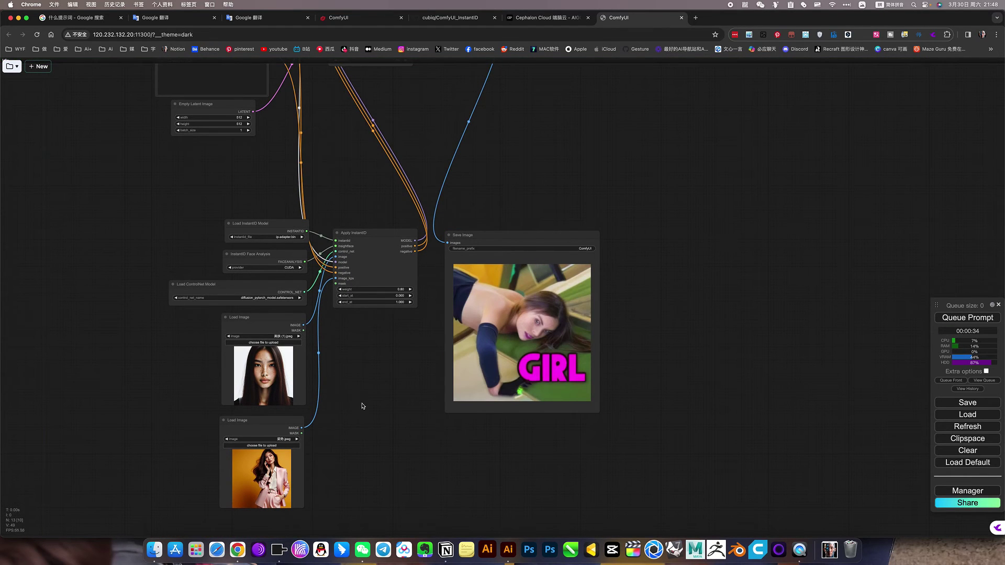
scroll(339, 411, up, 5)
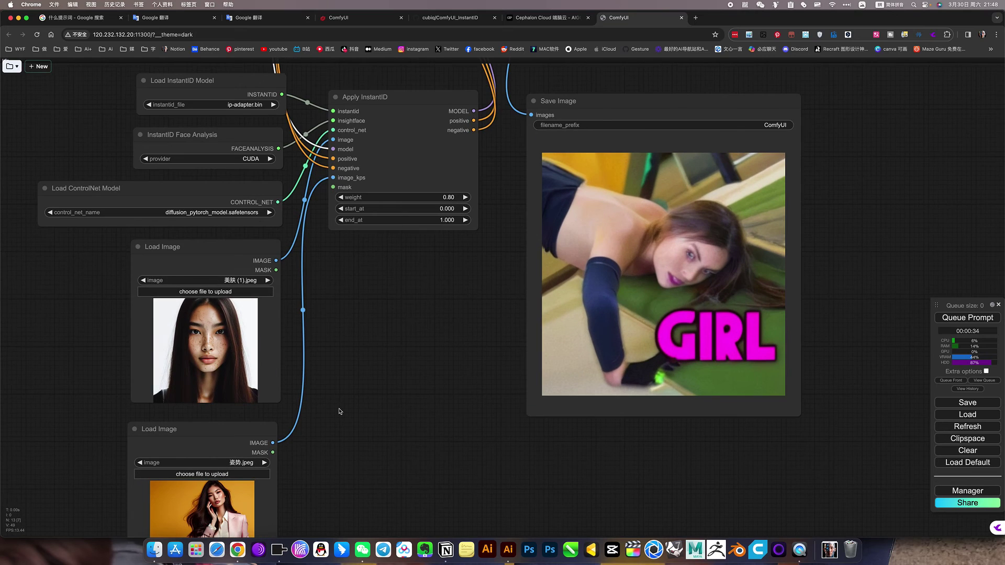
scroll(339, 411, down, 2)
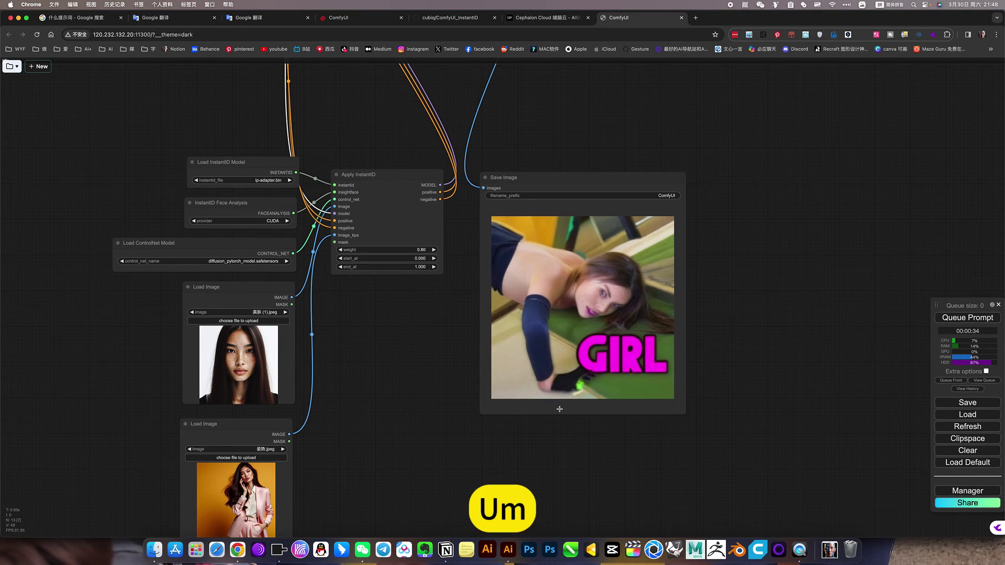
scroll(385, 351, up, 4)
Set the Empty Latent Image's width and height to 1024.
scroll(385, 351, down, 7)
drag(297, 98, 367, 243)
scroll(345, 235, up, 5)
click(309, 267)
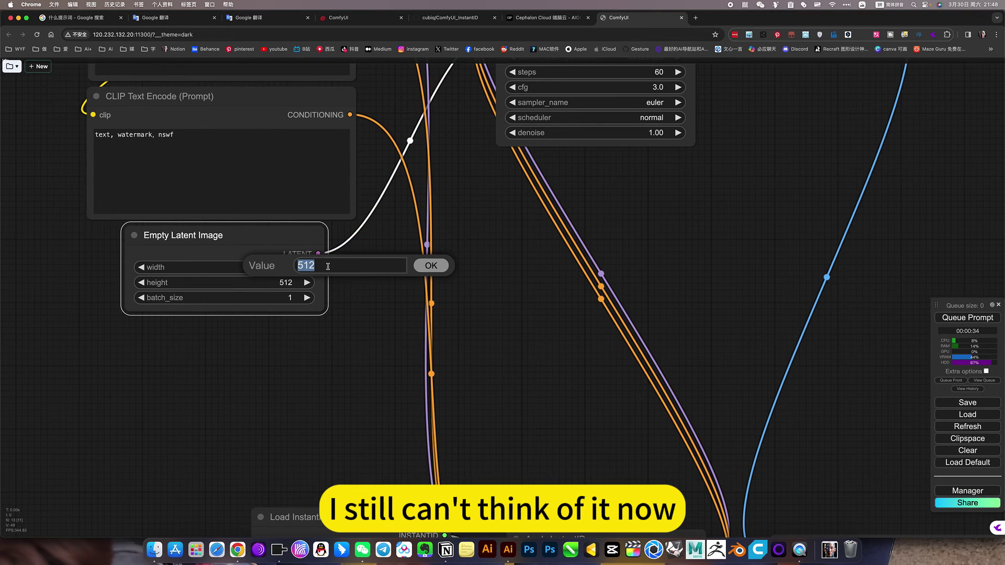
text(1024)
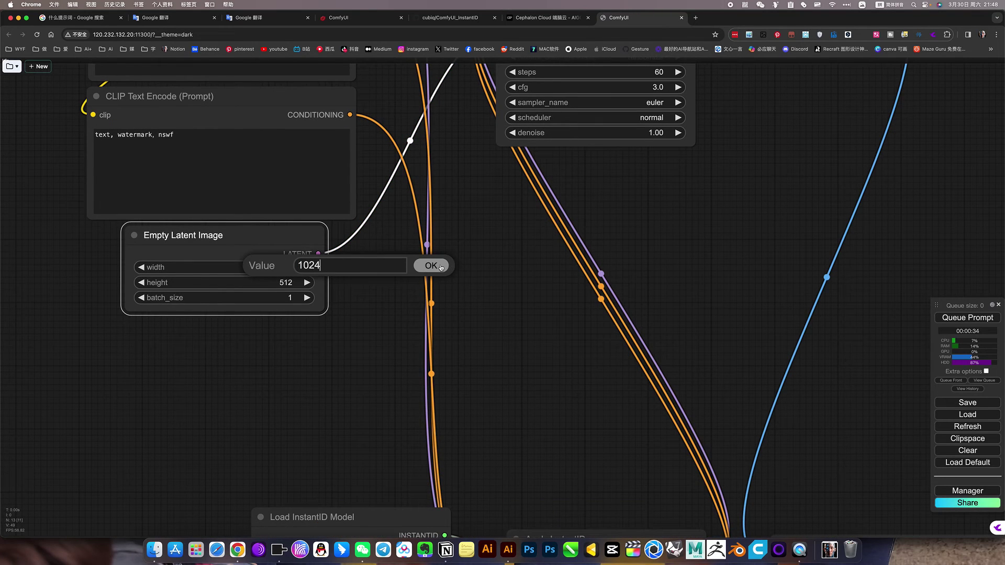
click(431, 266)
click(308, 283)
text(1024)
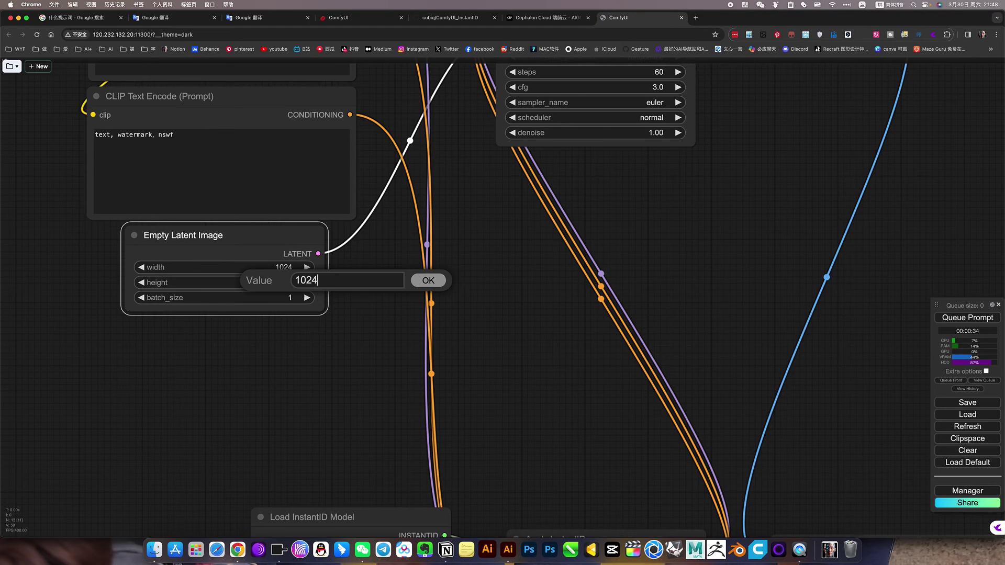
key(Return)
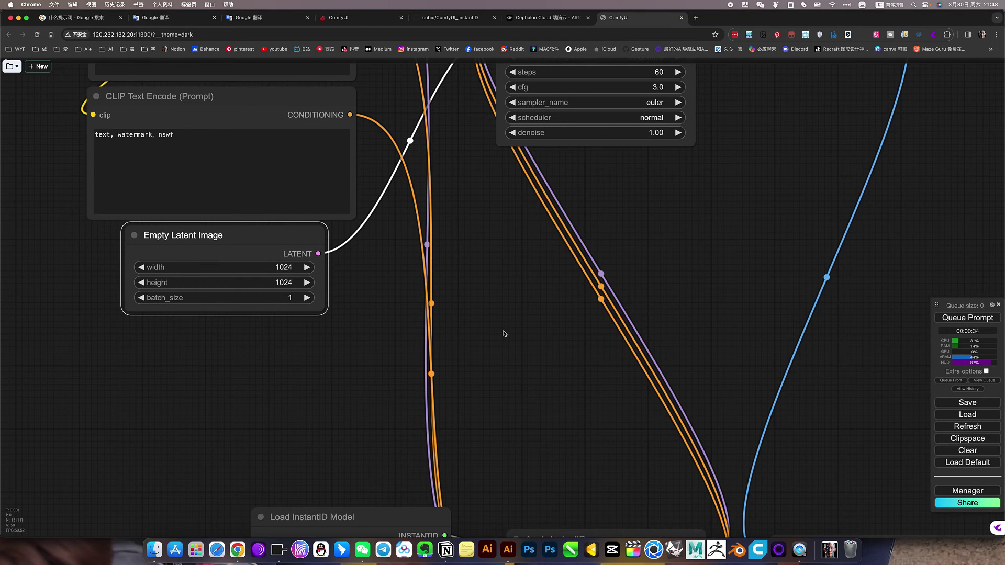
Queue the prompt to generate an image at the 1024 × 1024 size.
scroll(504, 333, down, 10)
click(387, 141)
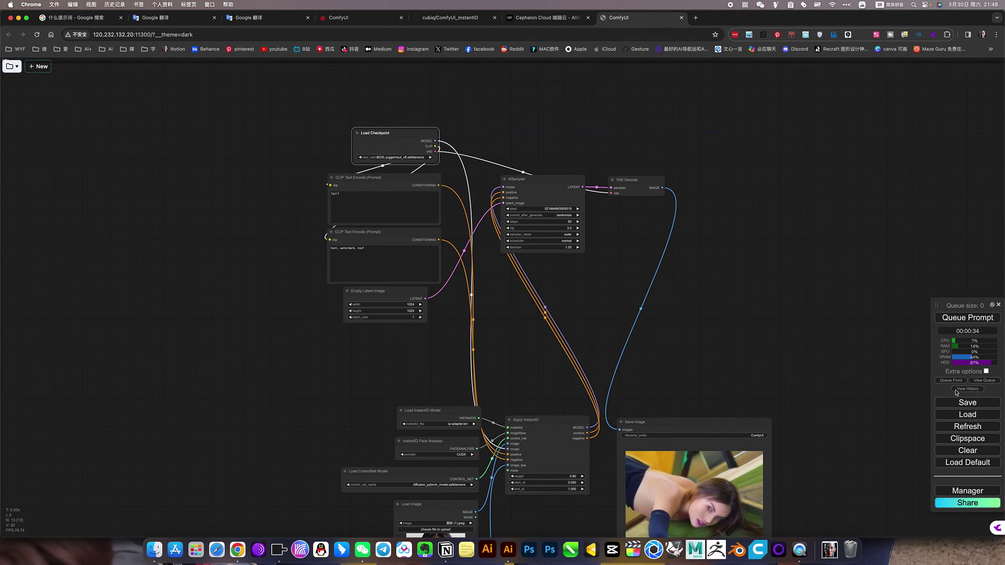
click(967, 317)
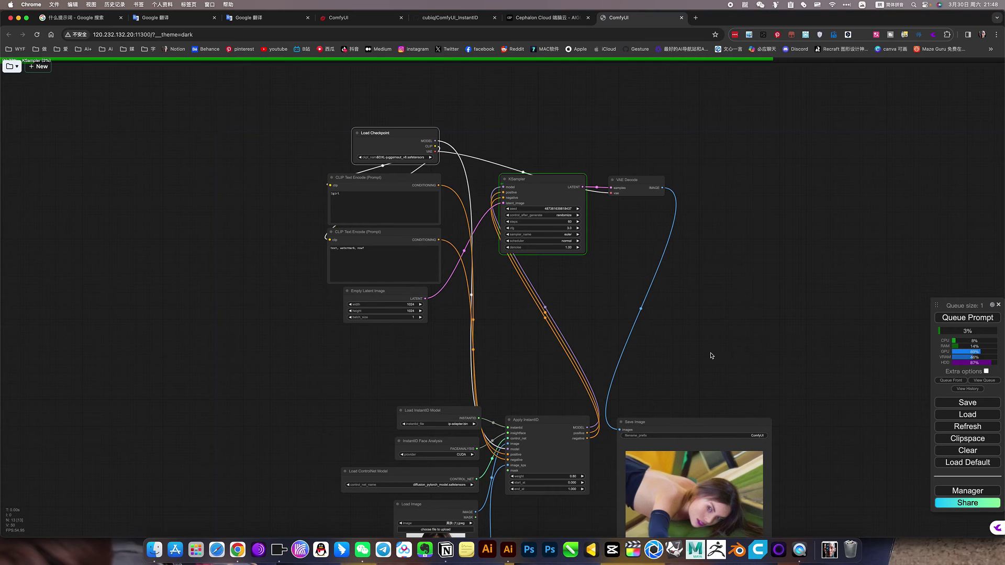
drag(711, 355, 648, 184)
scroll(511, 341, down, 1)
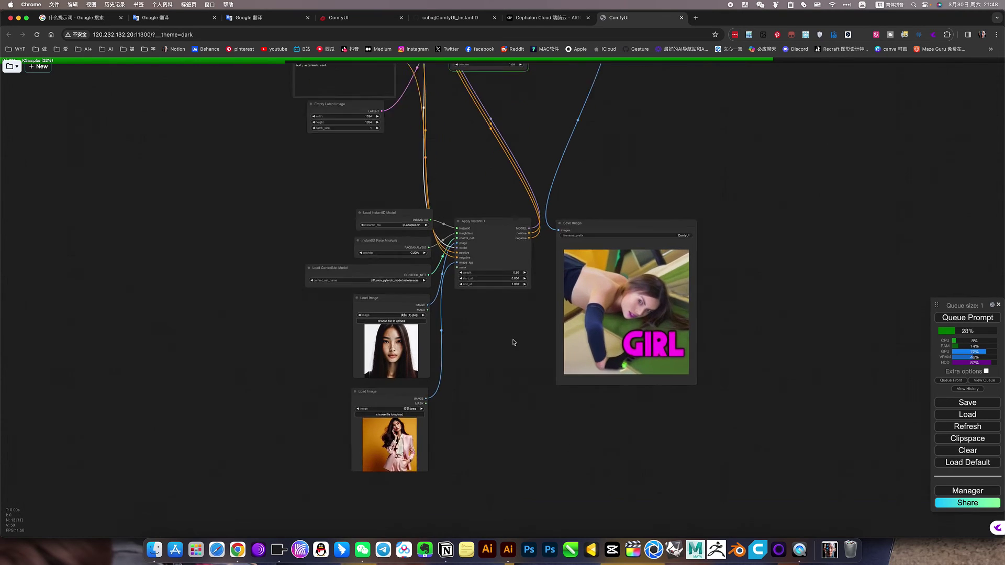
scroll(513, 342, up, 2)
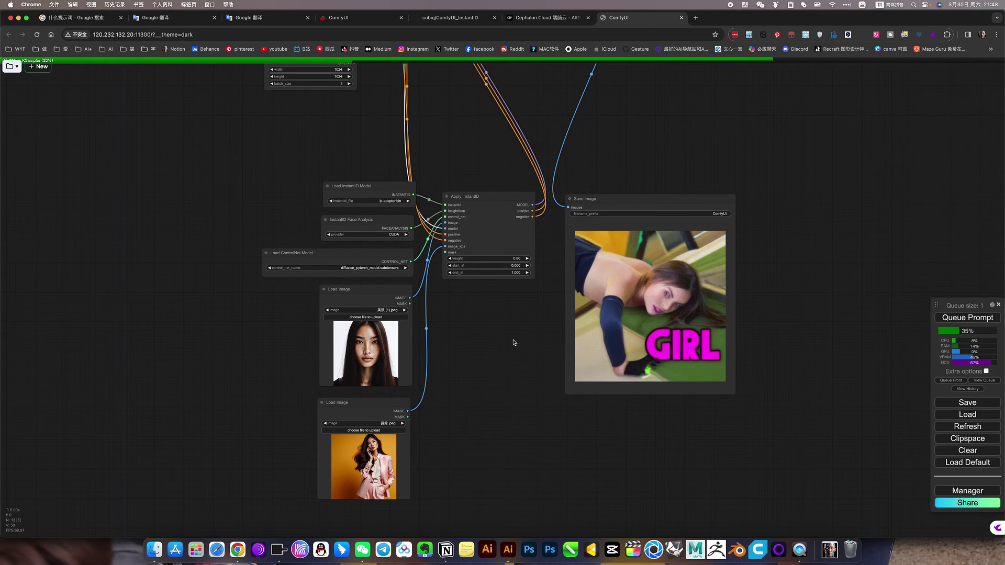
scroll(514, 342, up, 1)
scroll(513, 342, down, 2)
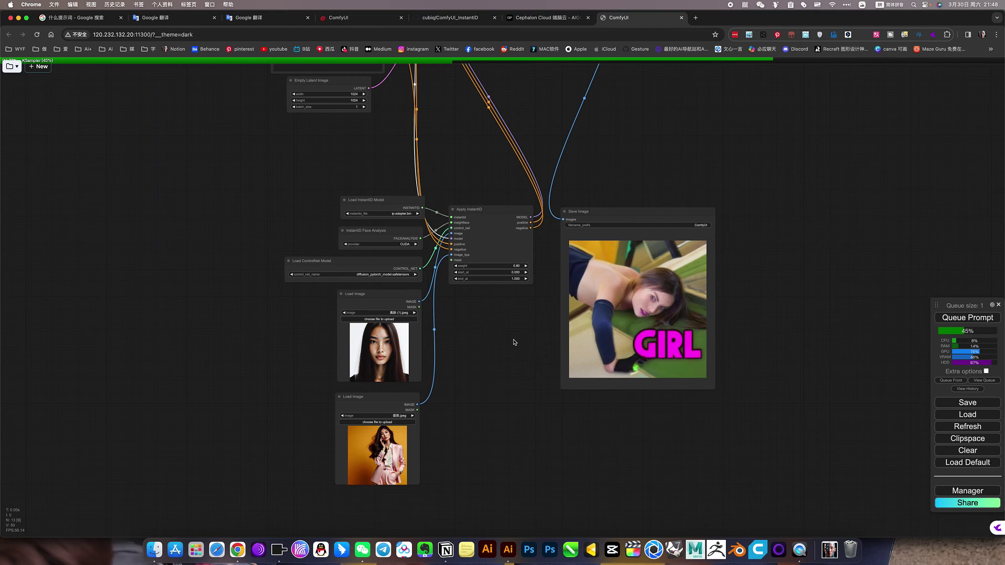
drag(509, 324, 474, 445)
scroll(355, 106, down, 1)
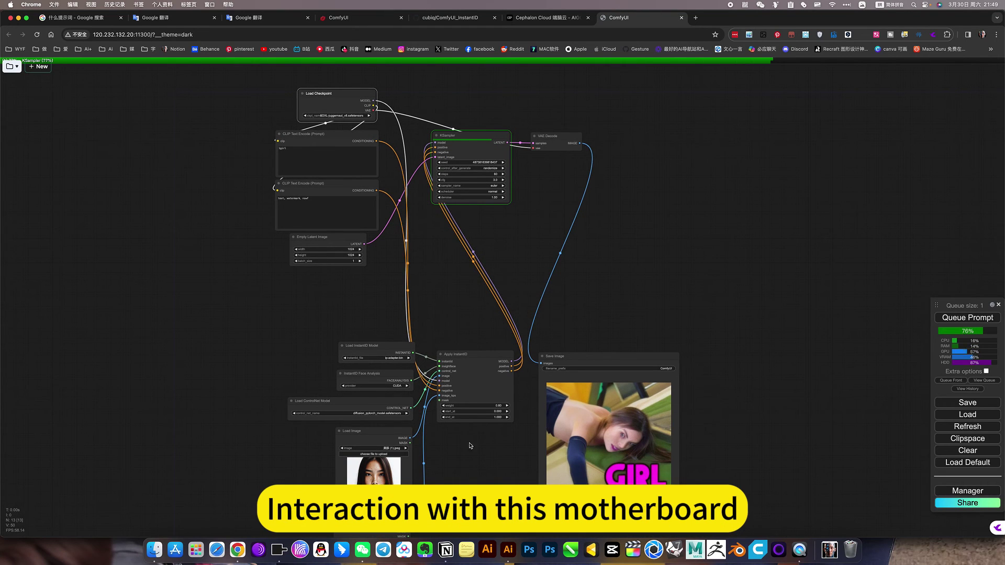
Examine the Apply InstantID node's links and compare the face reference with the new image in the Save Image node.
drag(480, 464, 484, 435)
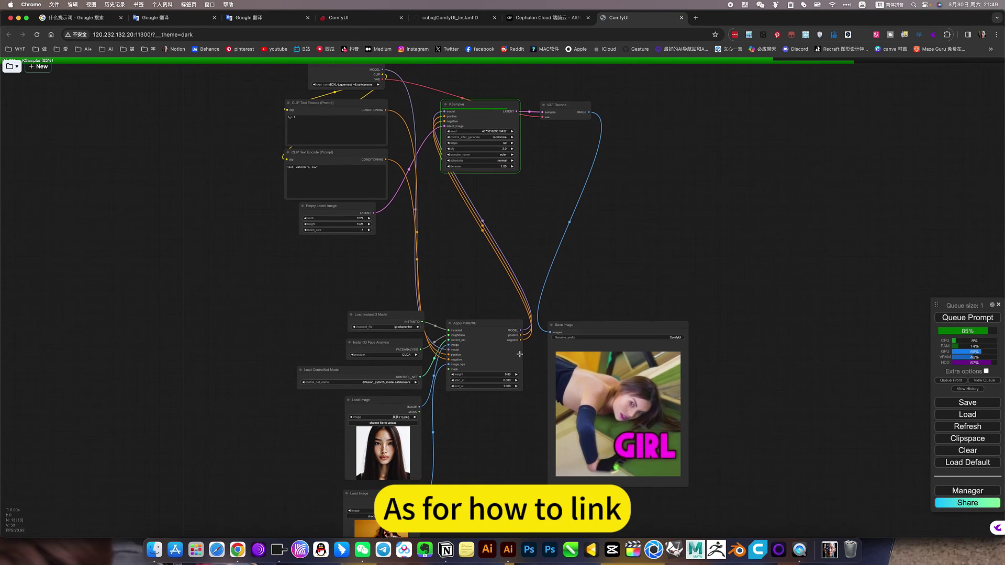
scroll(505, 350, down, 3)
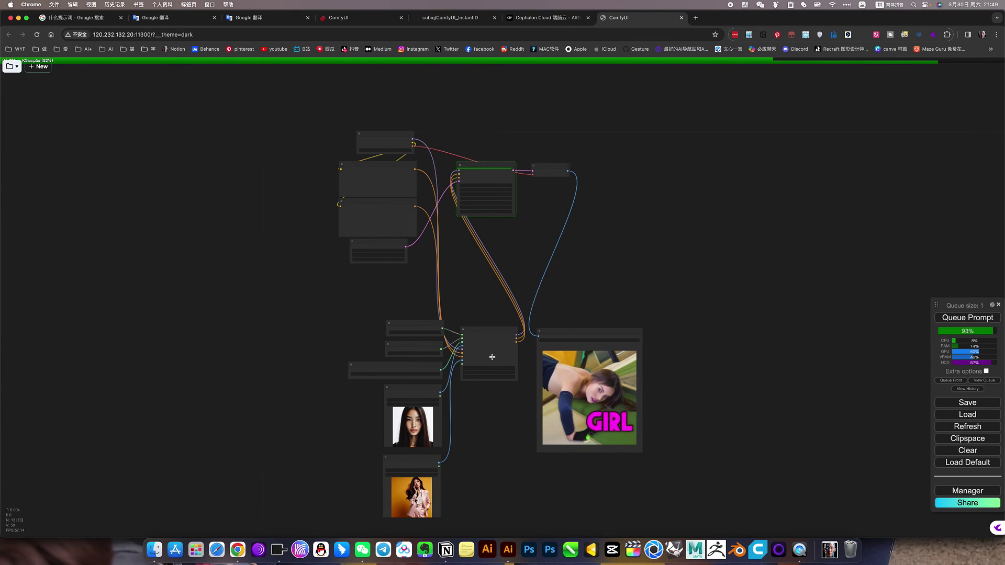
scroll(491, 356, up, 5)
scroll(433, 354, down, 2)
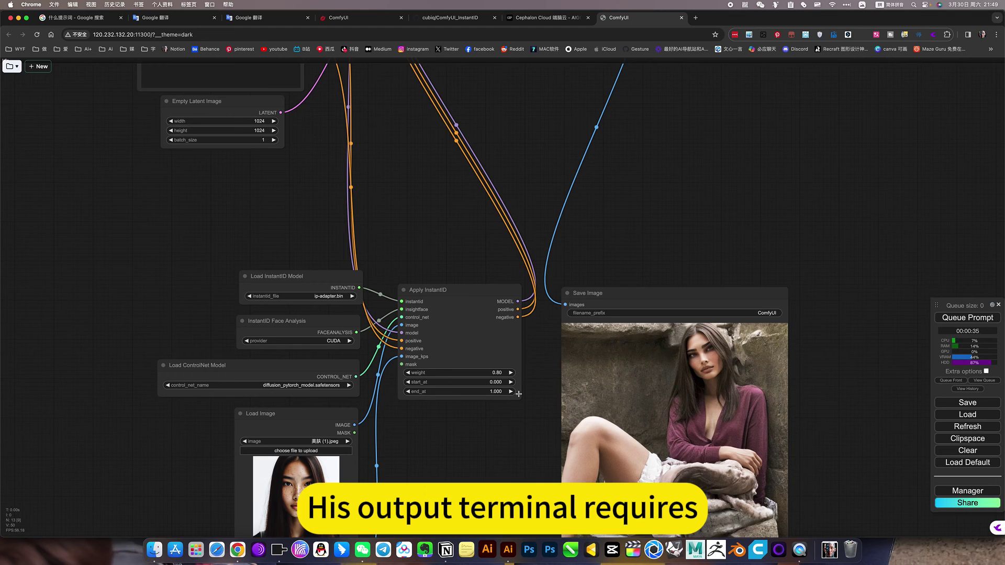
scroll(518, 393, down, 4)
drag(523, 410, 508, 321)
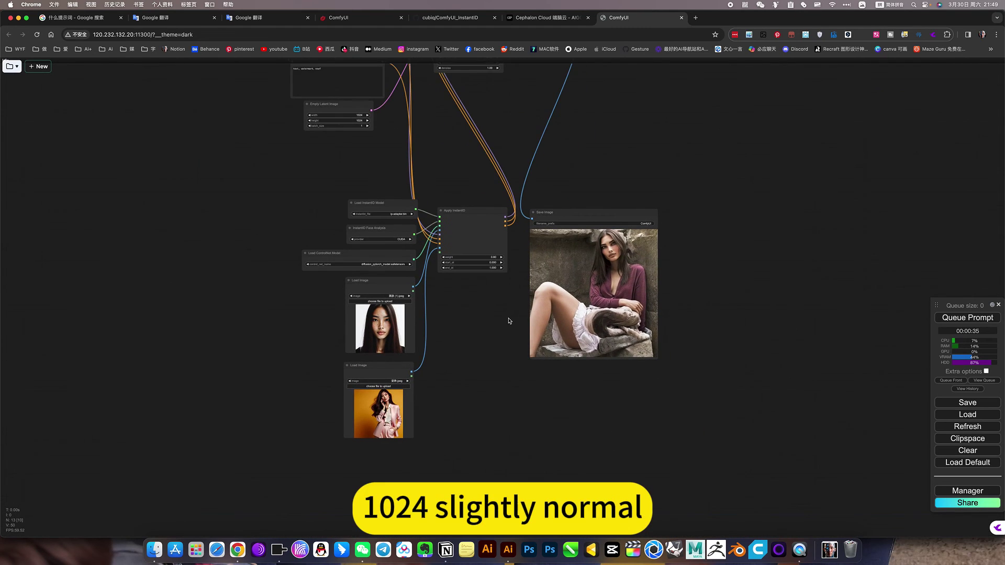
scroll(508, 320, up, 3)
drag(454, 372, 427, 347)
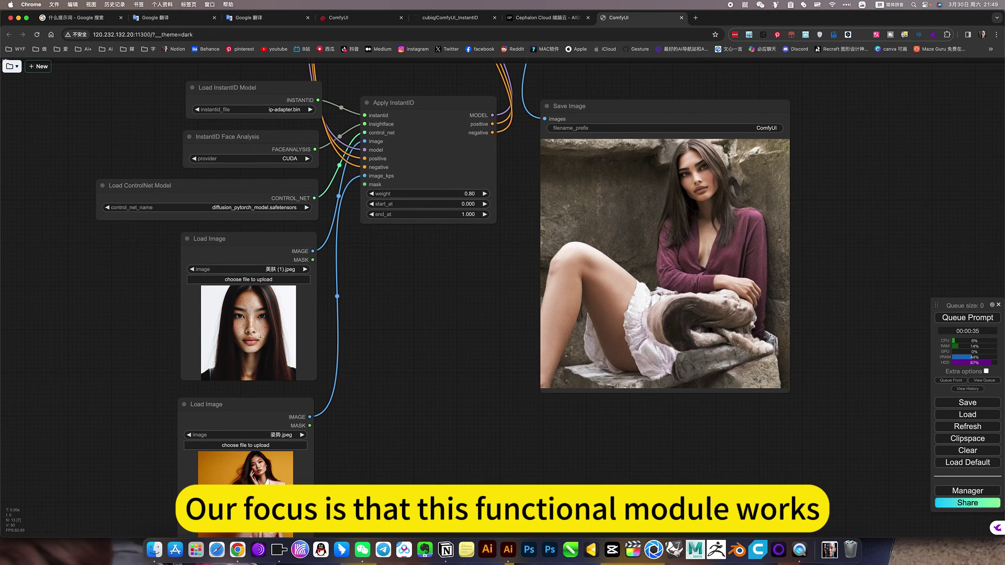
scroll(703, 172, up, 1)
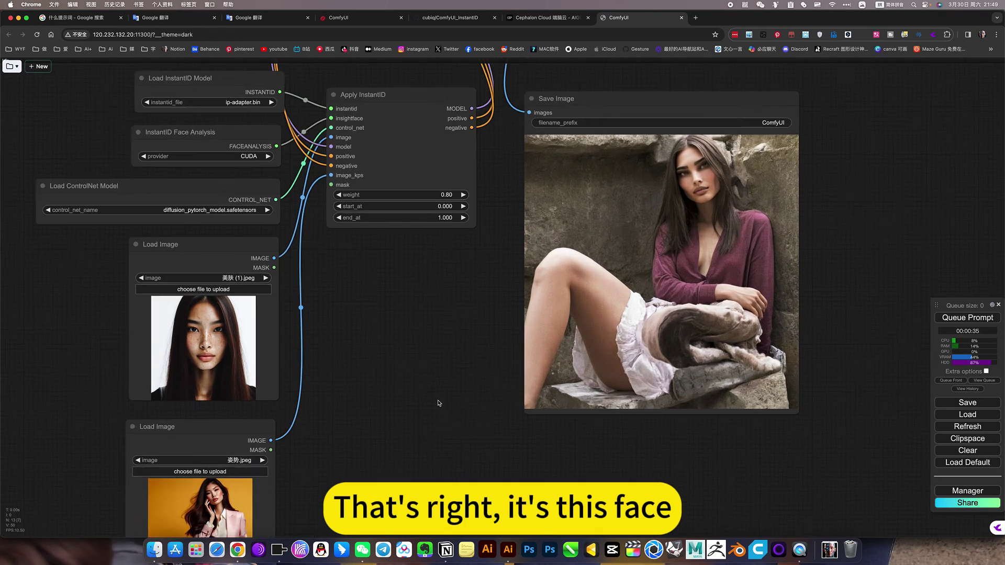
scroll(439, 401, down, 1)
drag(435, 403, 453, 370)
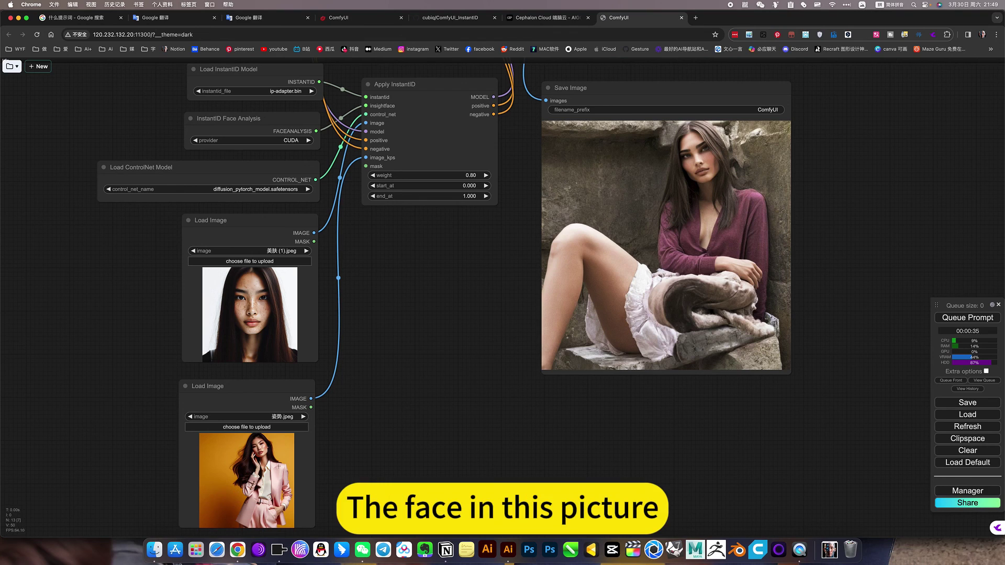
Inspect the pose reference image 姿势.jpeg up close and compare it with the generated image and the InstantID nodes.
drag(367, 470, 405, 465)
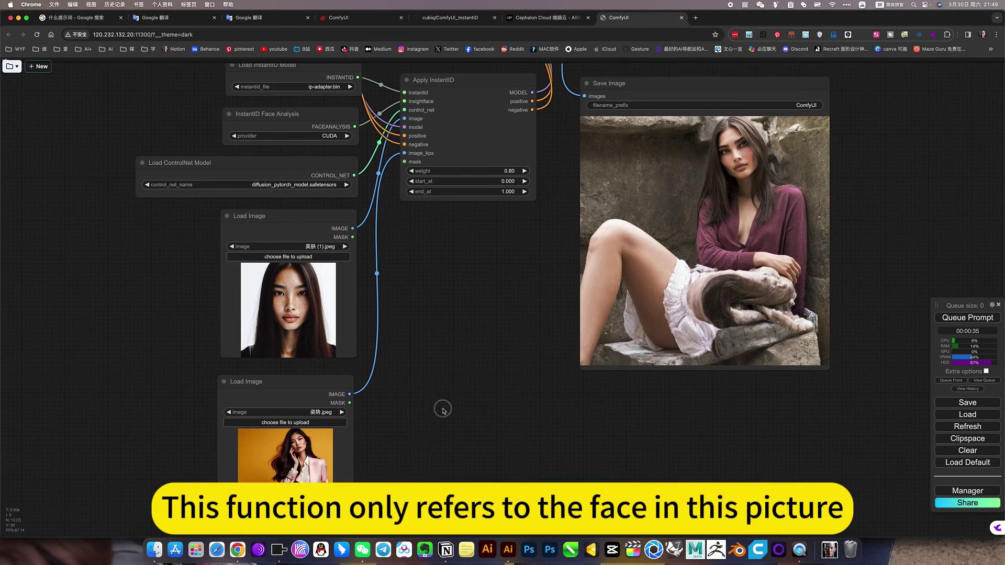
drag(442, 408, 481, 342)
scroll(380, 407, down, 5)
scroll(379, 407, up, 15)
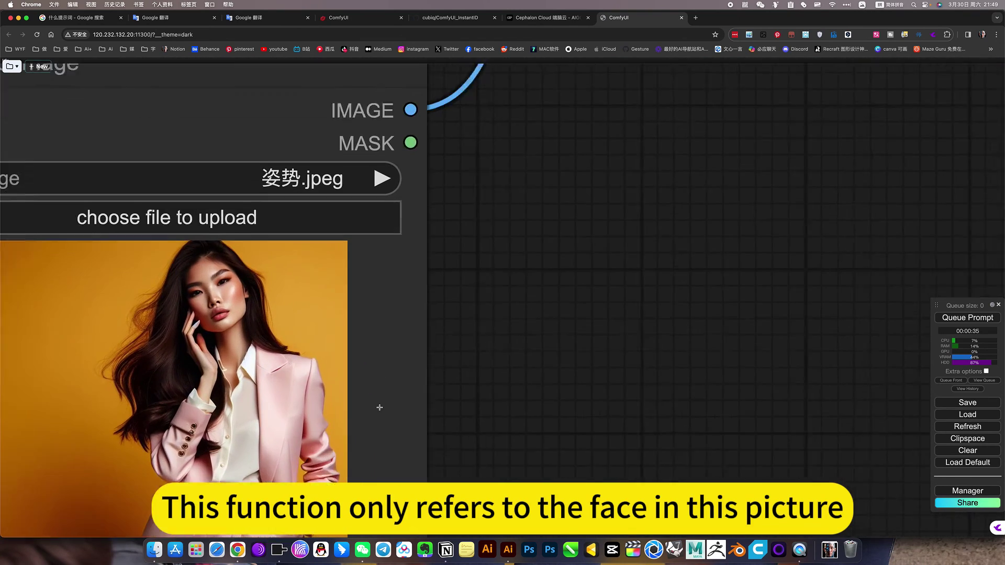
scroll(504, 408, down, 15)
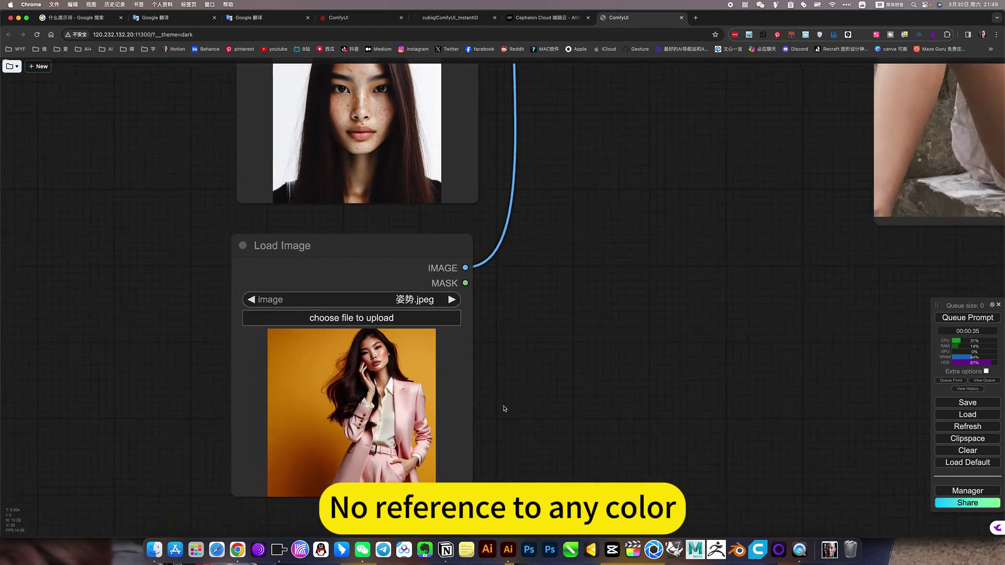
drag(524, 310, 444, 401)
scroll(443, 402, up, 4)
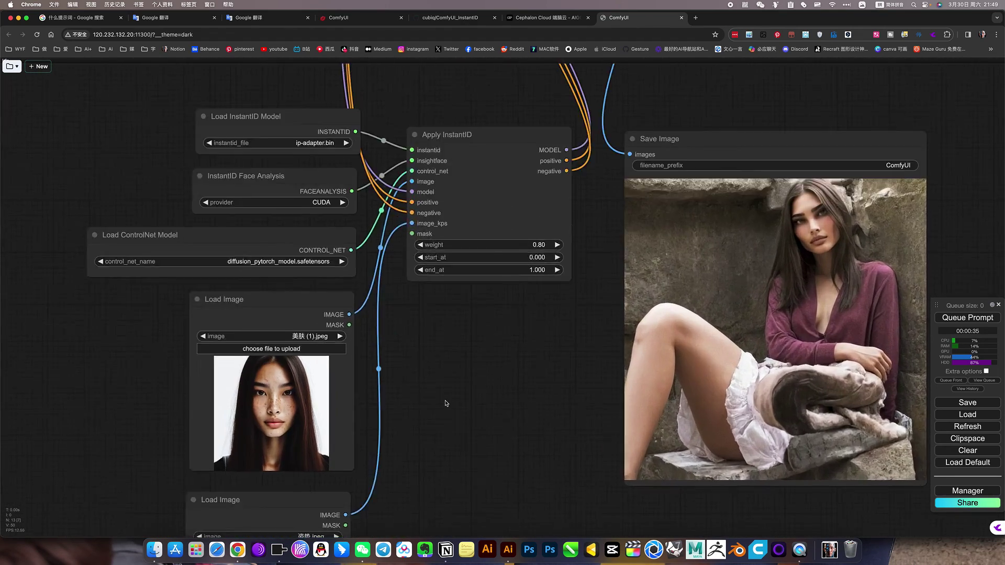
scroll(443, 401, down, 5)
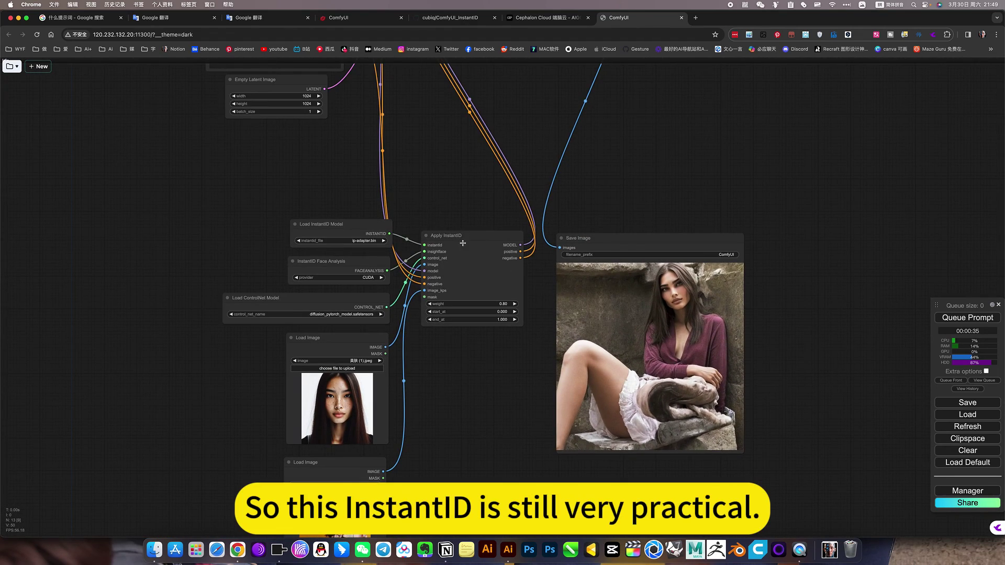
scroll(456, 201, up, 2)
scroll(455, 261, down, 6)
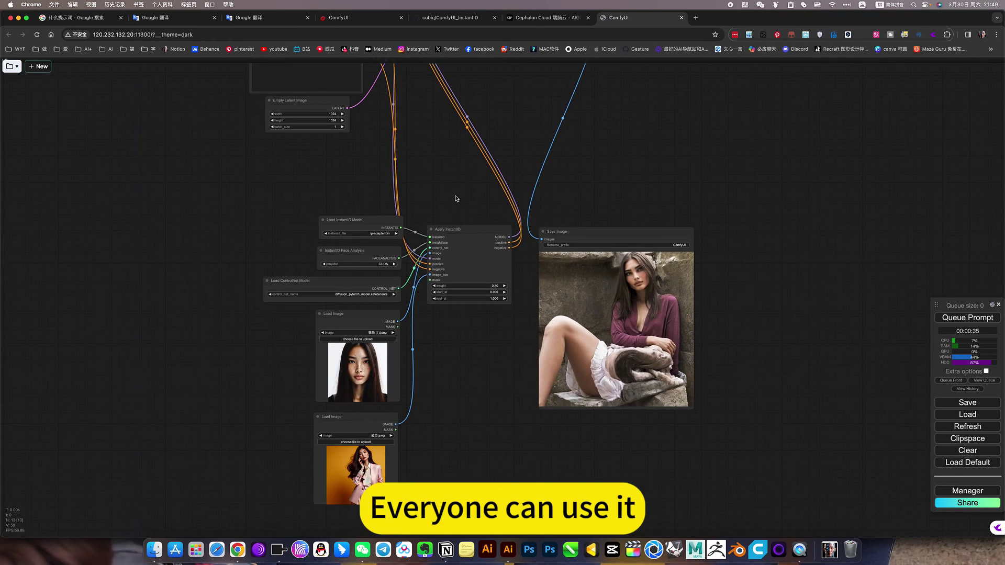
scroll(451, 254, up, 5)
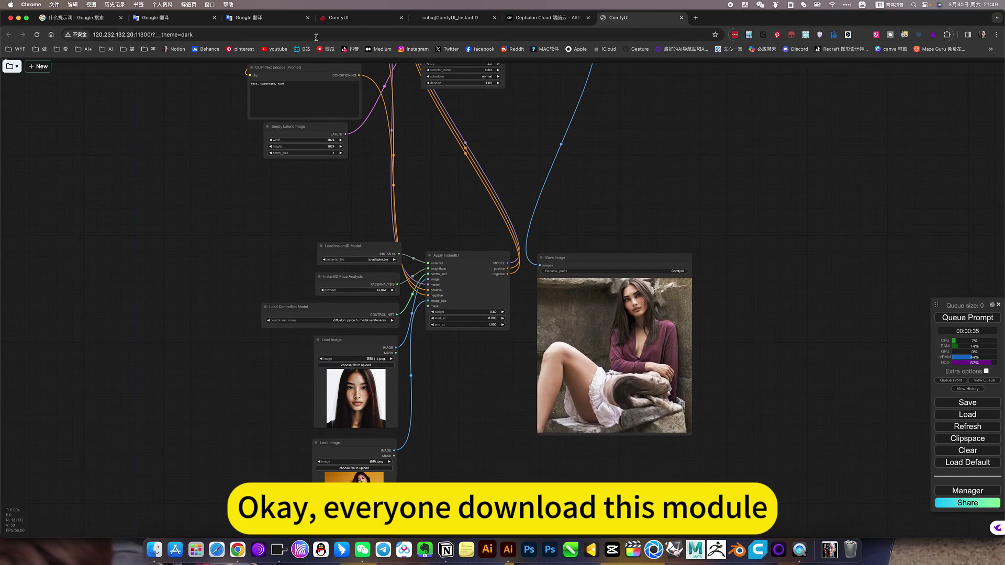
Switch to the ComfyUI notes page on Notion and review the instantID.json workflow, model links and installation diagrams.
click(338, 18)
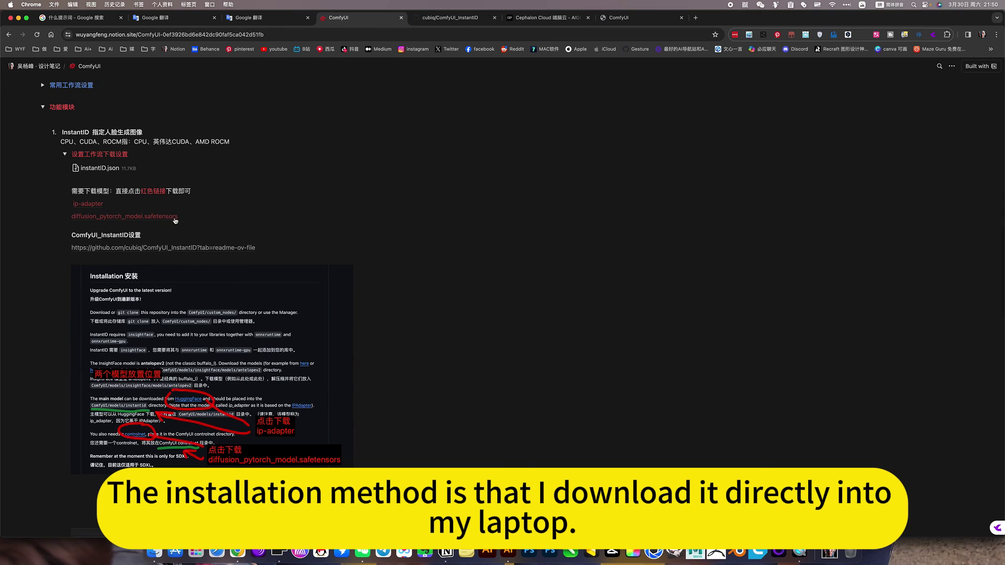
scroll(175, 221, up, 1)
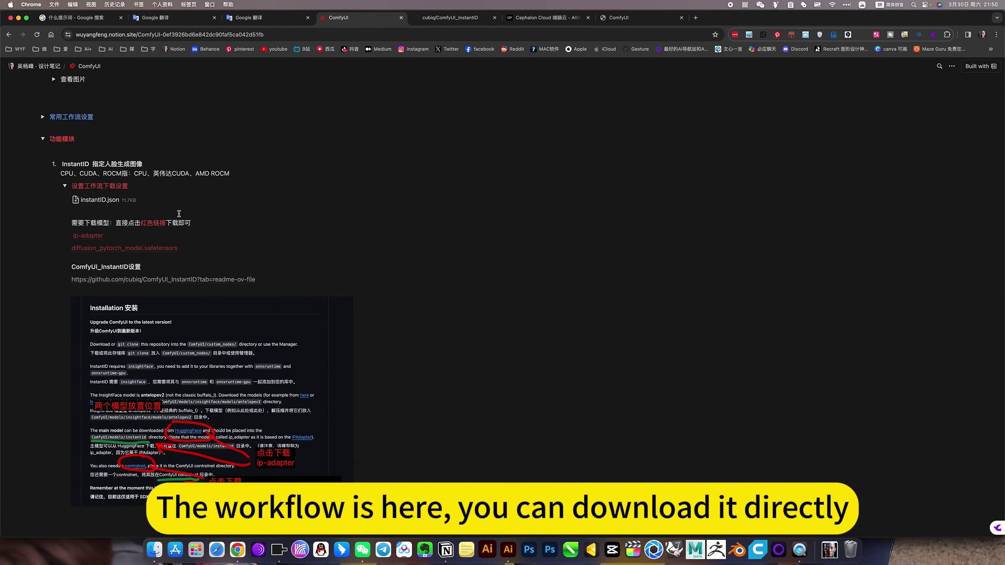
scroll(166, 268, down, 10)
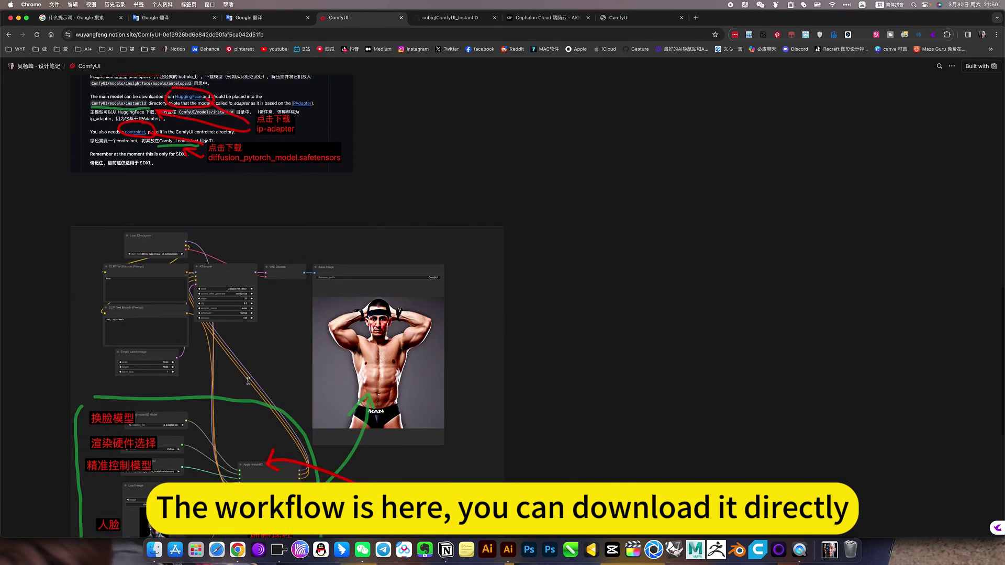